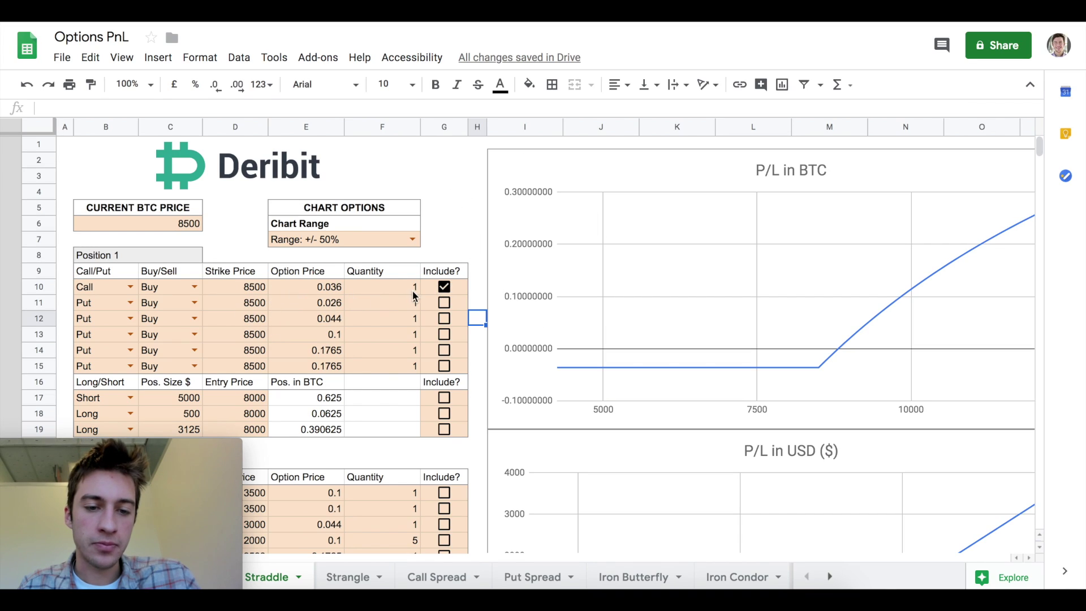
Tick the 8500 put's Include? box in G11, then untick both G10 and G11 so nothing is plotted.
left_click(445, 303)
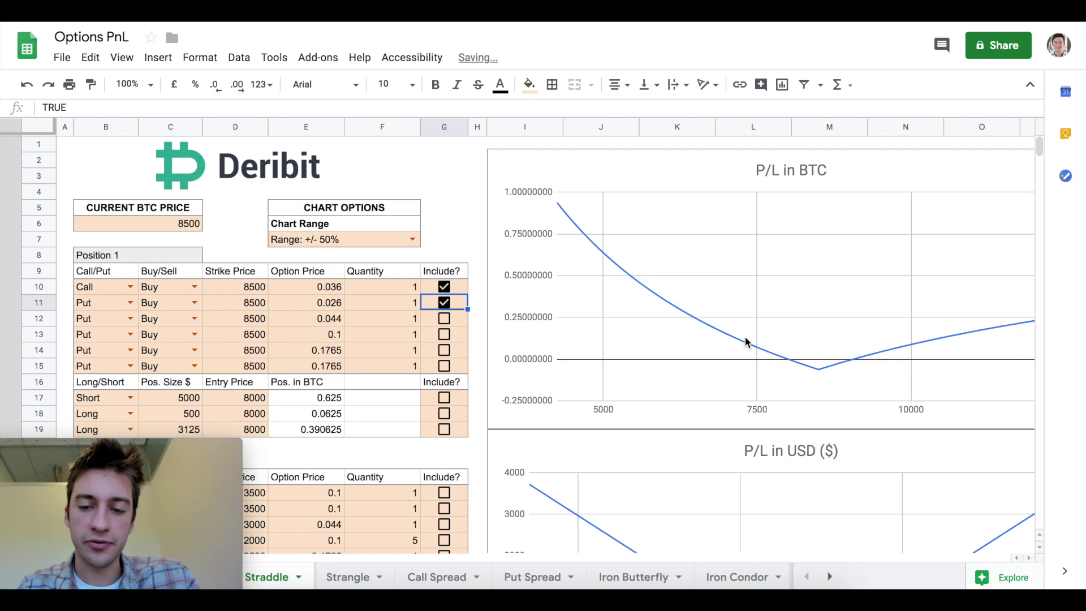
left_click(444, 287)
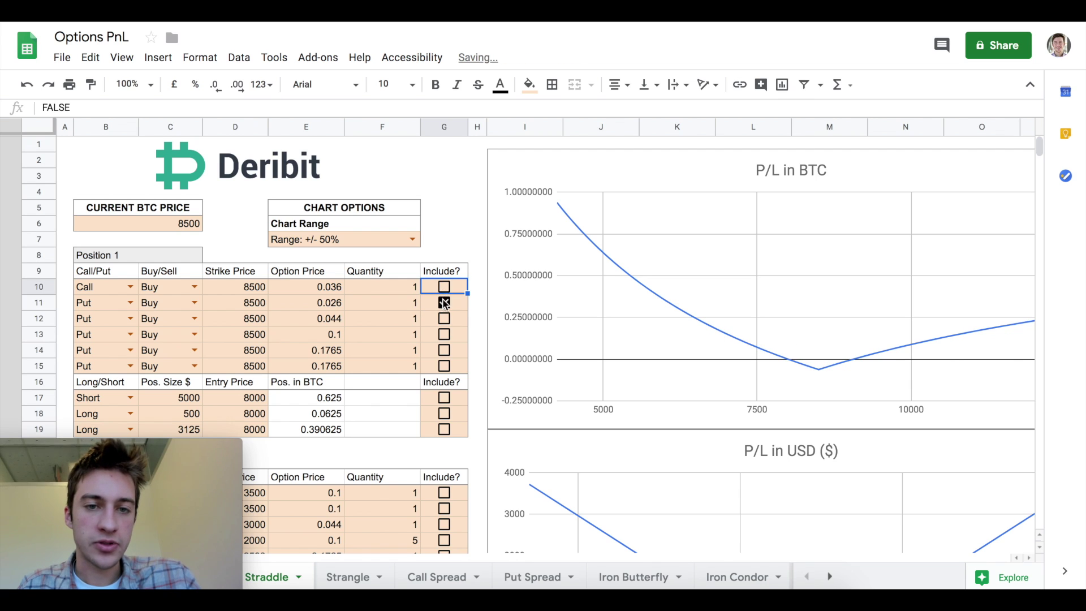
left_click(444, 303)
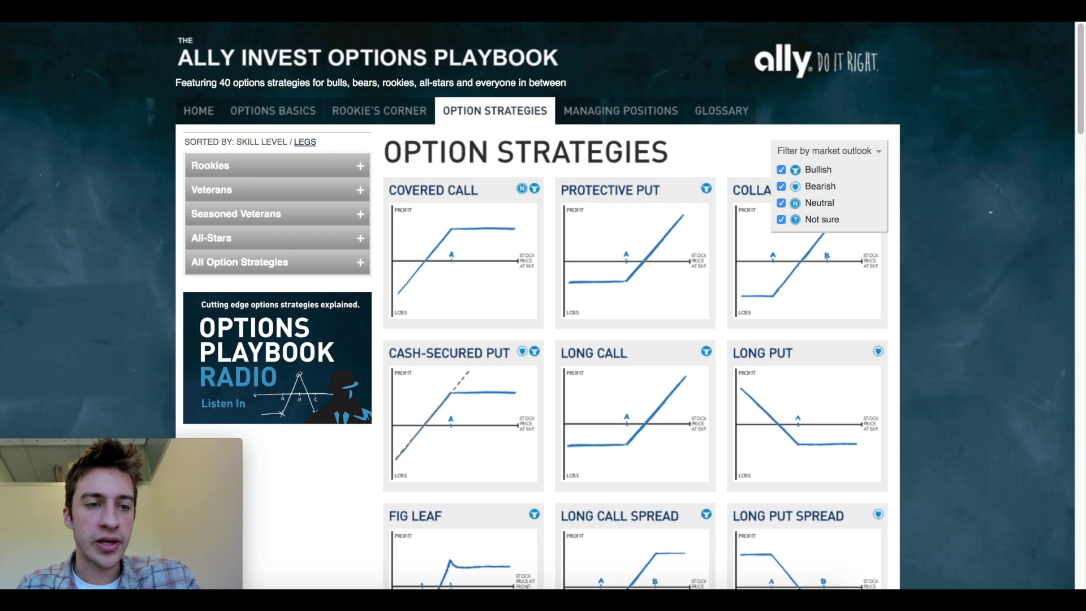
Filter the strategies by market outlook, unchecking Bullish and Bearish to leave neutral ones.
scroll(616, 154, "down", 1)
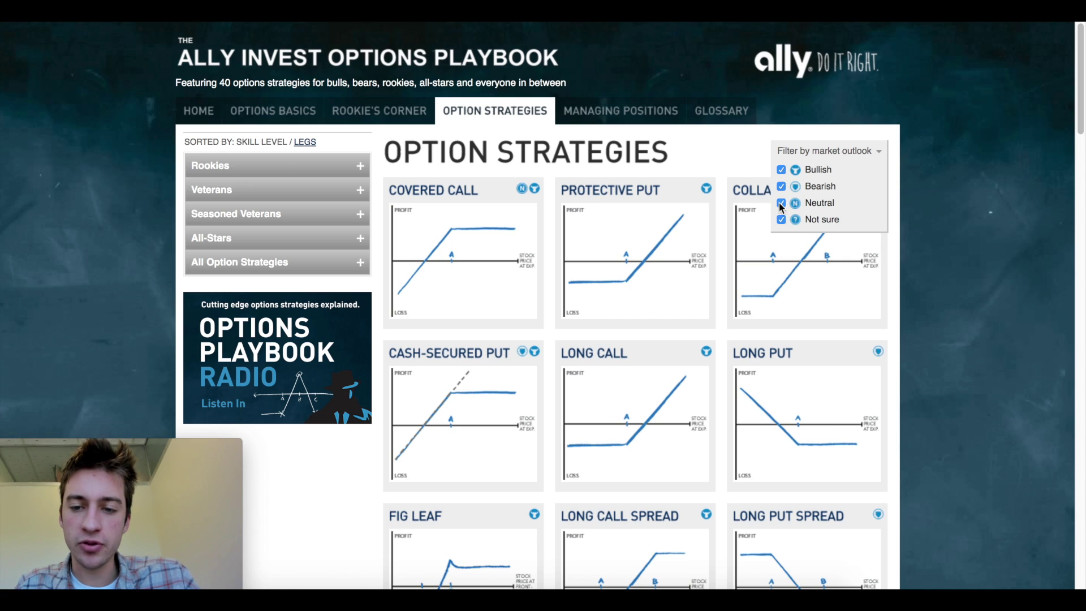
left_click(781, 169)
left_click(781, 186)
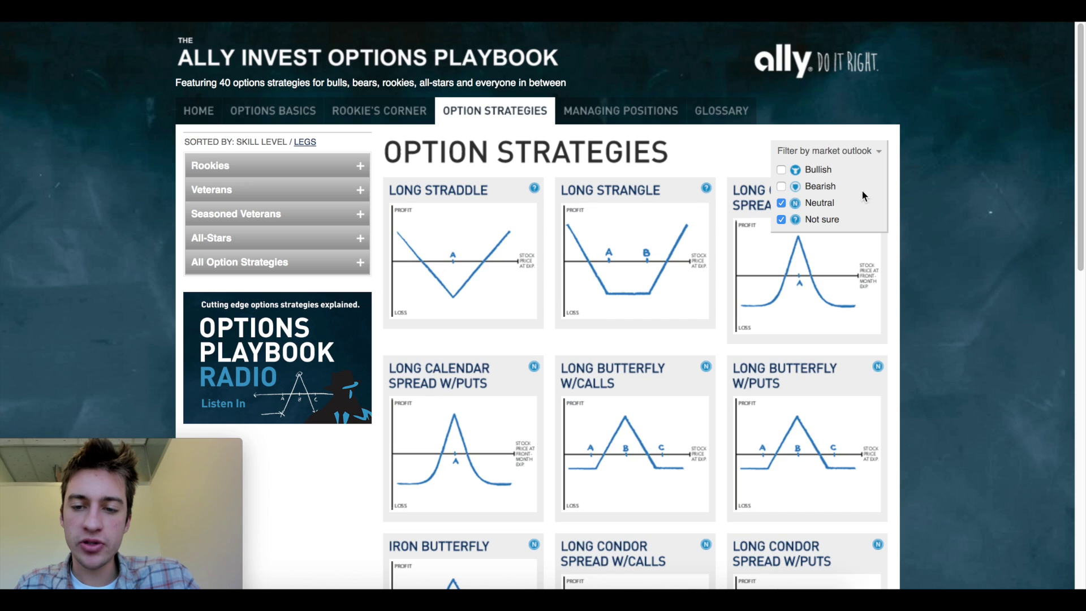
scroll(955, 210, "down", 1)
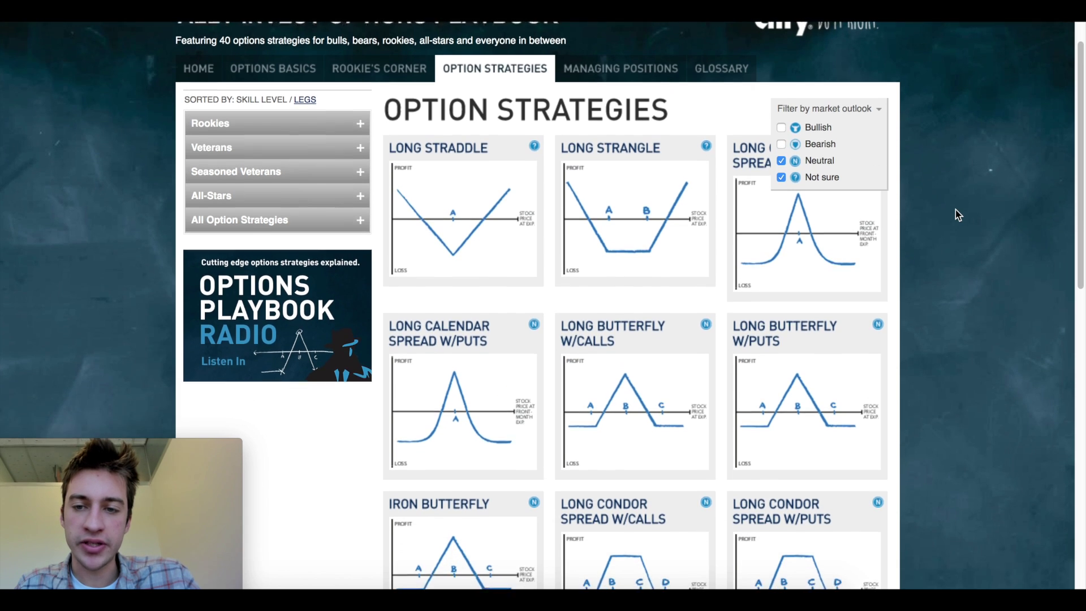
left_click(878, 95)
Open the Short Straddle strategy page from the filtered list.
scroll(971, 165, "down", 1)
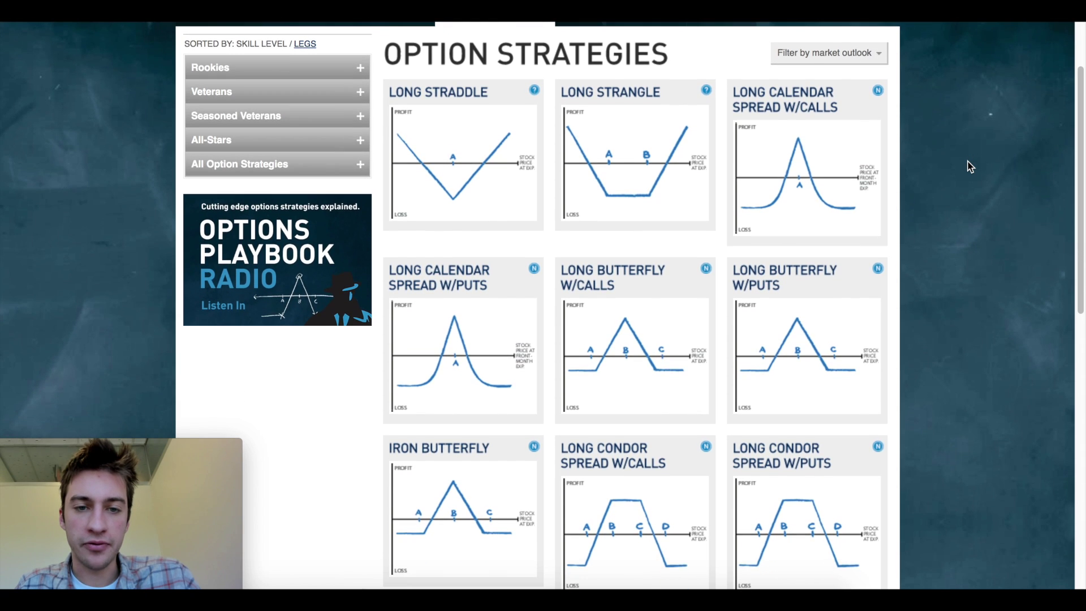
scroll(971, 165, "down", 6)
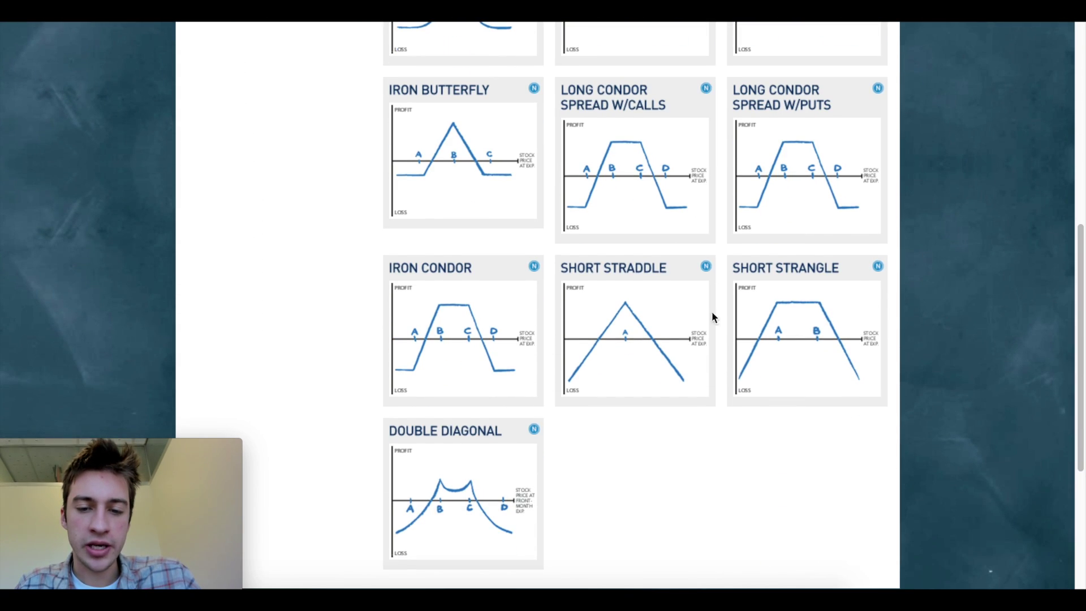
left_click(635, 274)
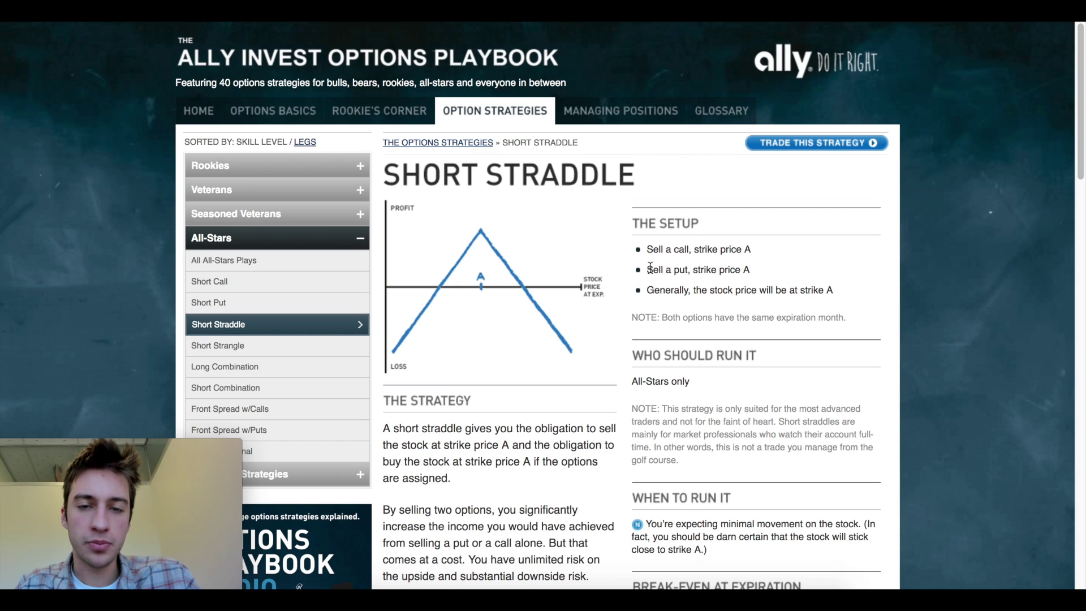
scroll(650, 266, "down", 1)
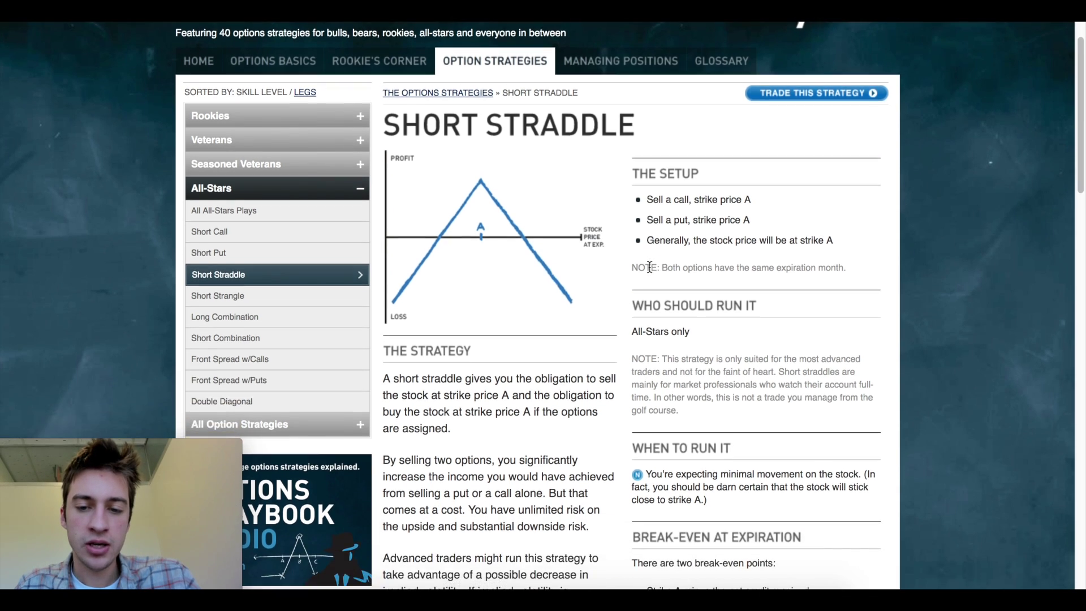
scroll(684, 261, "down", 1)
scroll(887, 254, "down", 1)
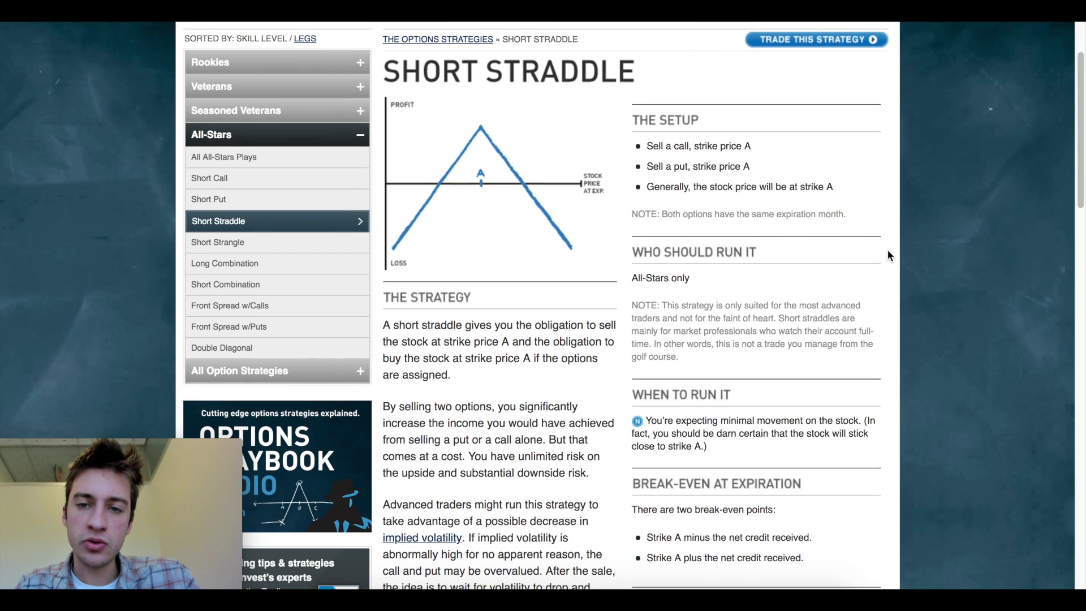
scroll(887, 255, "down", 1)
scroll(887, 255, "down", 1)
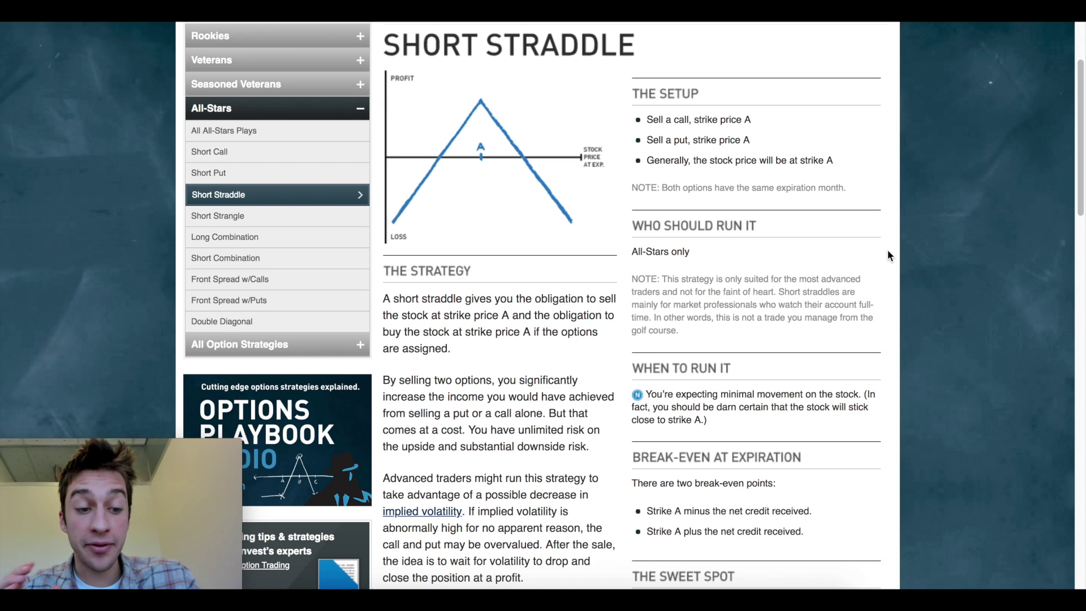
scroll(888, 251, "down", 1)
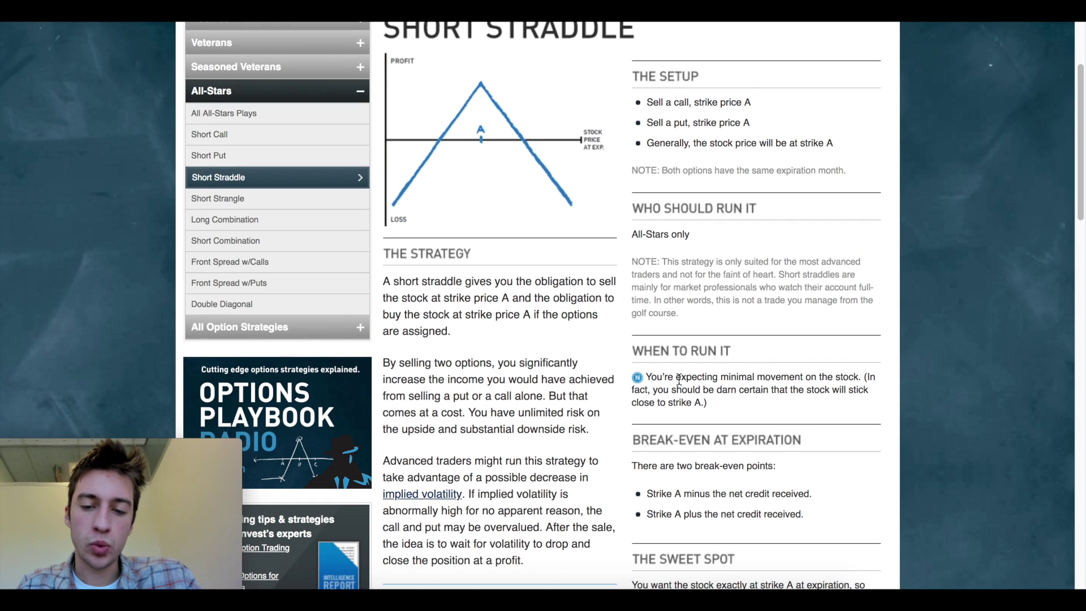
left_click_drag(648, 377, 799, 378)
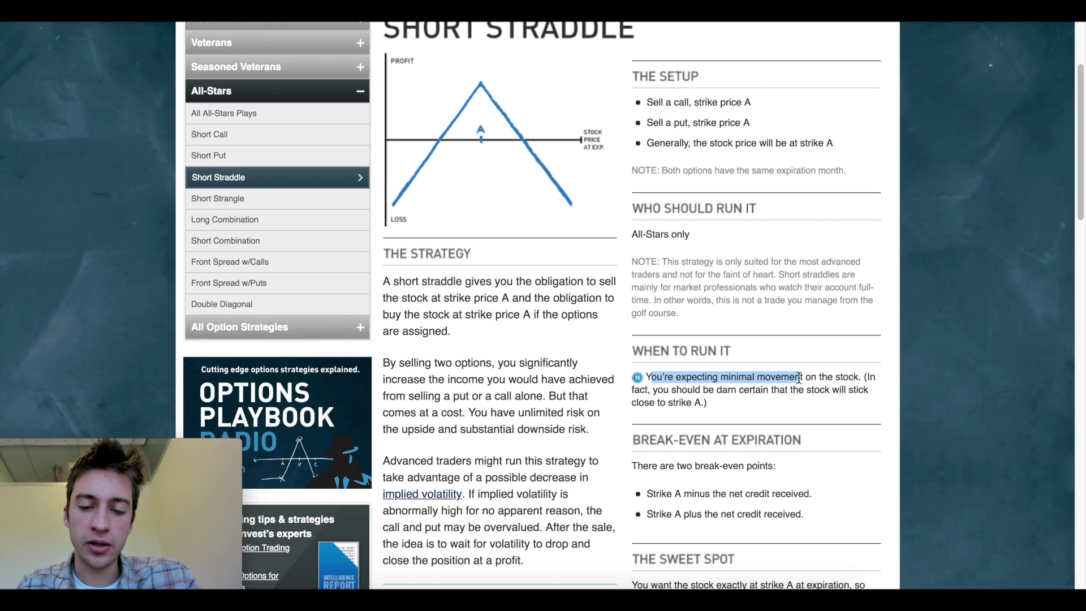
left_click(799, 378)
scroll(713, 424, "down", 3)
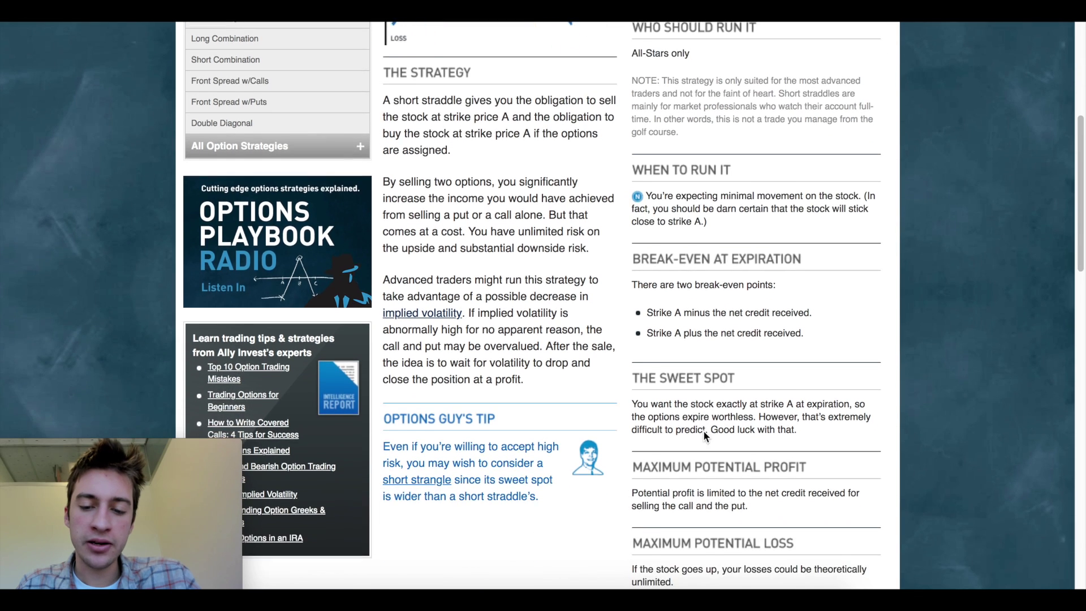
scroll(700, 417, "down", 2)
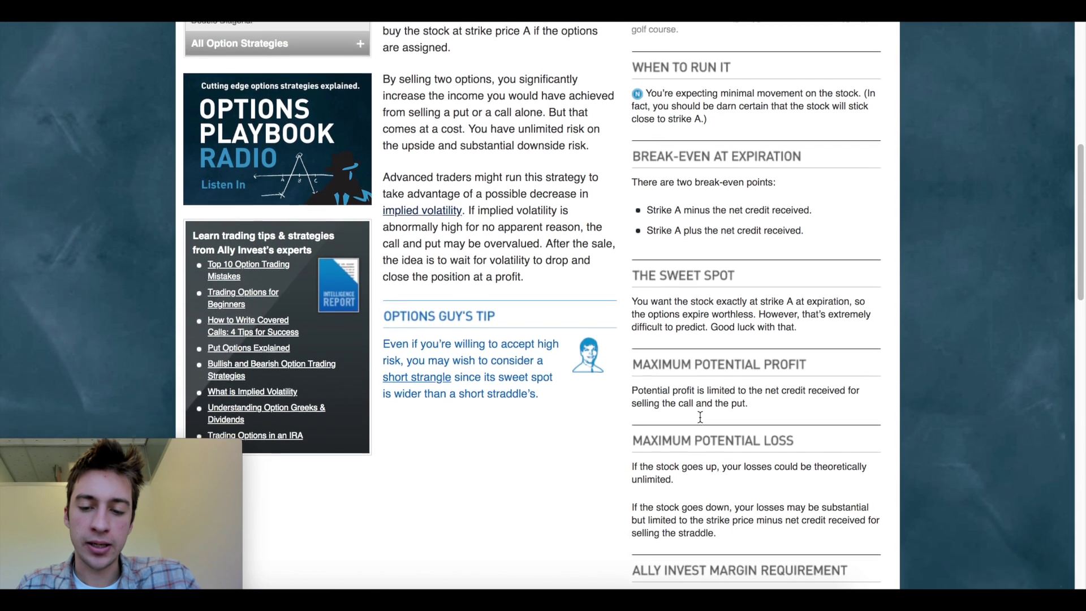
scroll(700, 417, "down", 1)
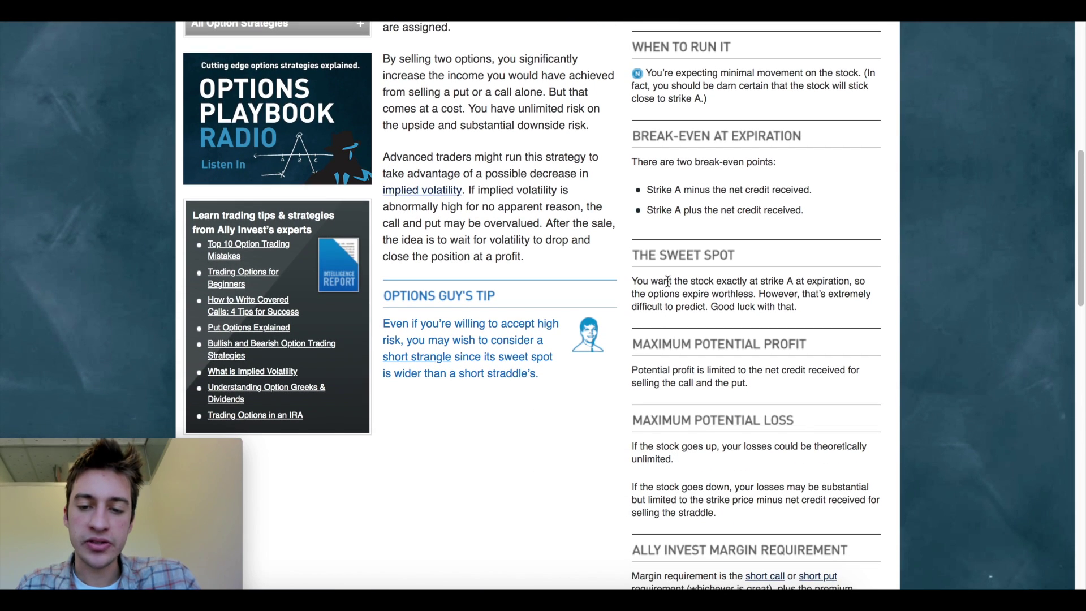
left_click_drag(668, 281, 714, 287)
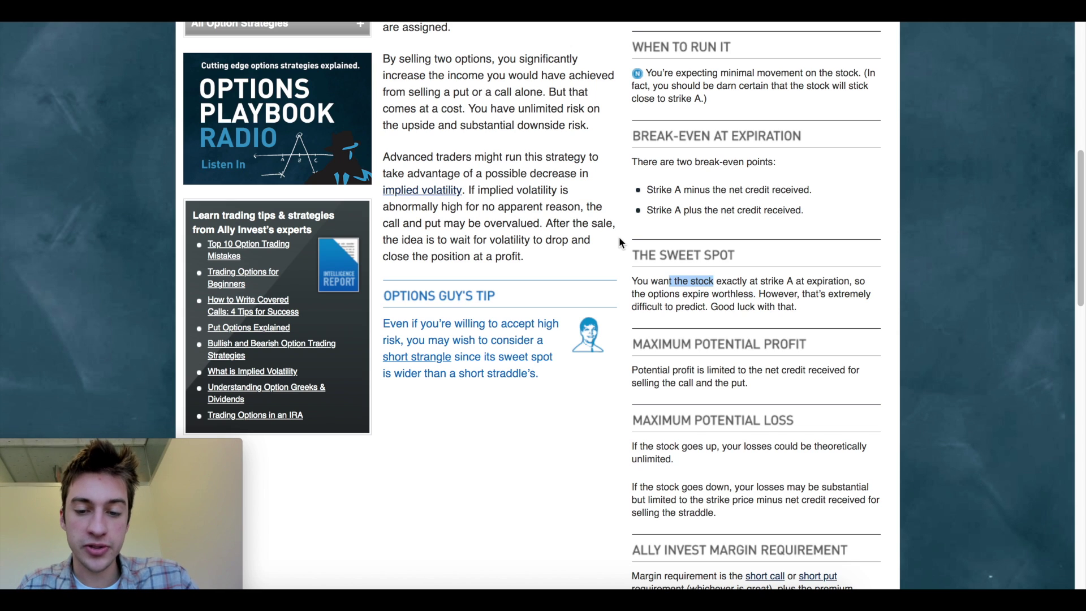
scroll(620, 239, "up", 3)
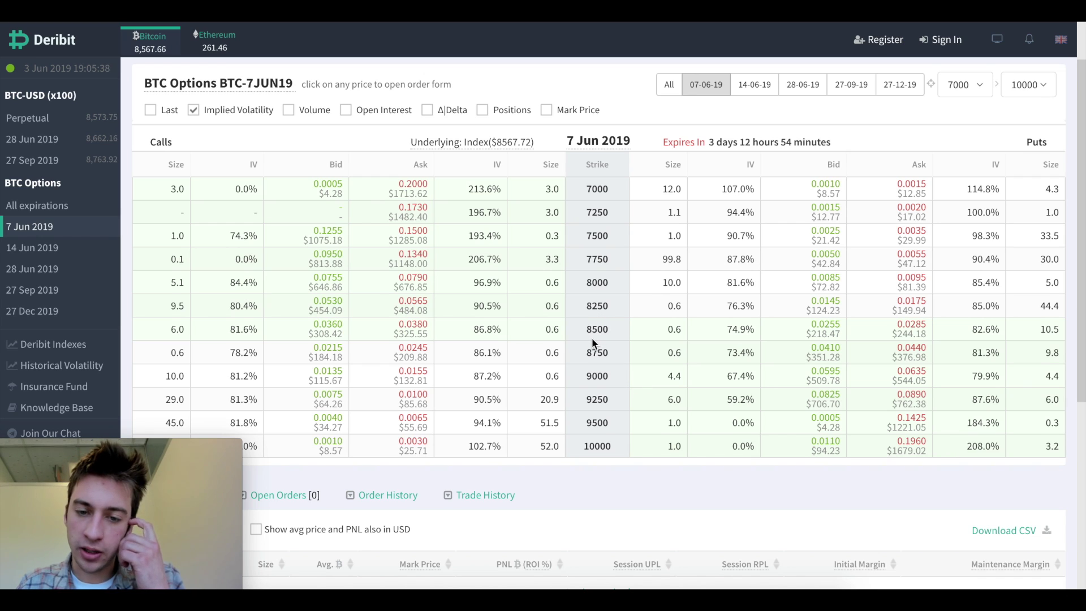
Scroll the BTC-7JUN19 options chain to view quotes near the 8500 strike.
scroll(593, 337, "up", 1)
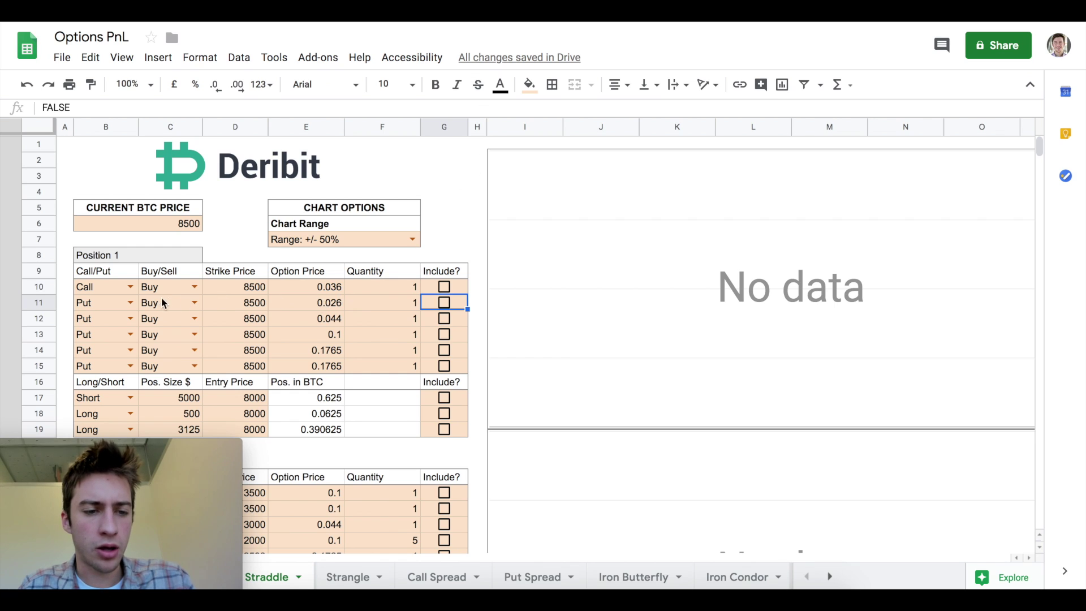
Set the 8500 call in C10 and the 8500 put in C11 to Sell.
left_click(193, 287)
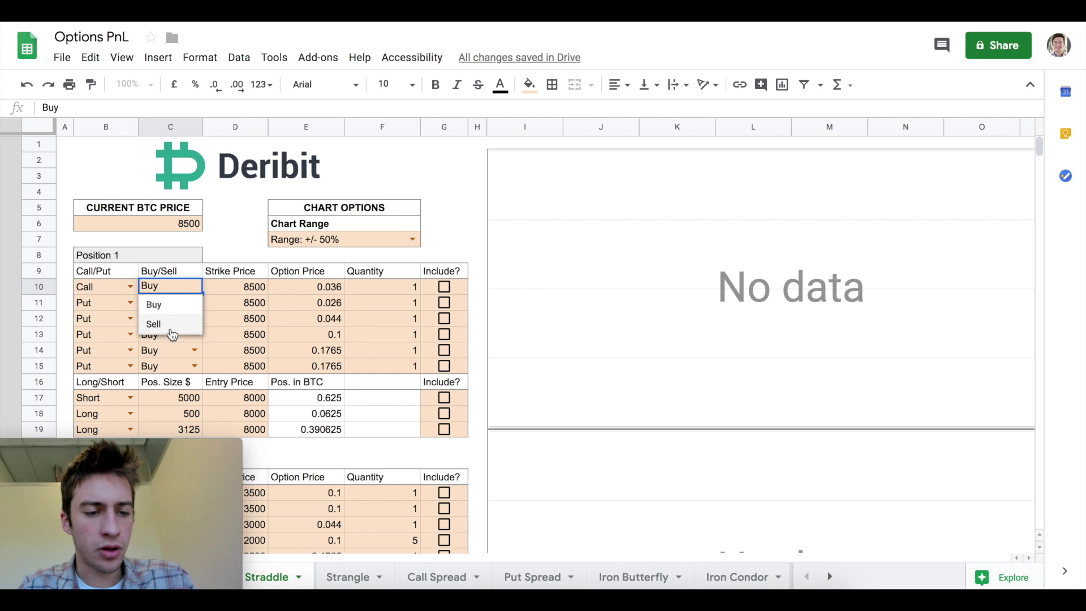
left_click(173, 334)
left_click(194, 303)
left_click(170, 340)
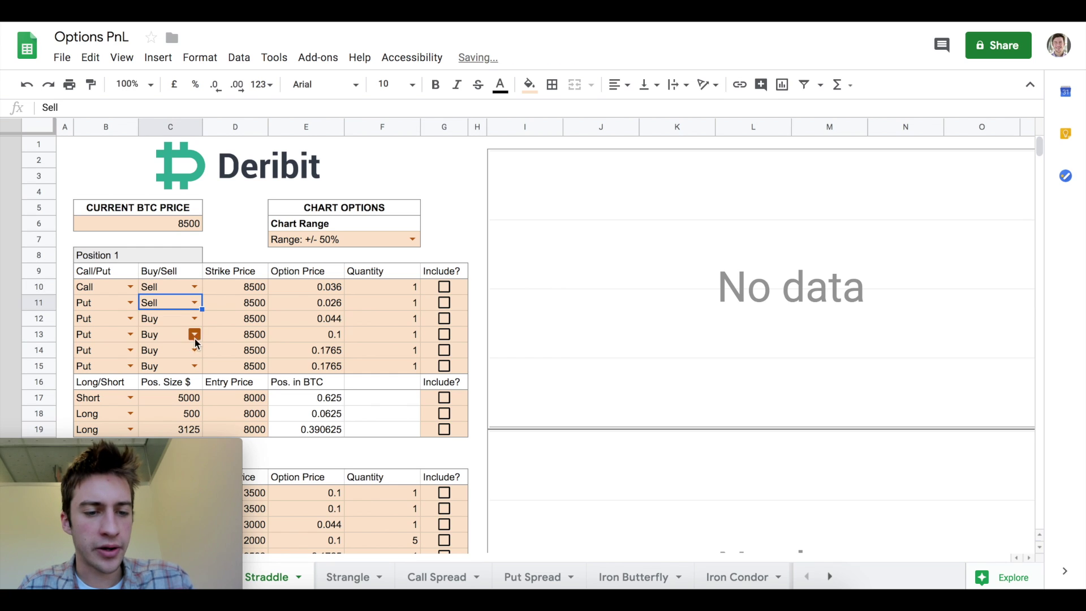
Price the call at 0.037 and the put at 0.027 using Deribit quotes, and include the call.
left_click(338, 289)
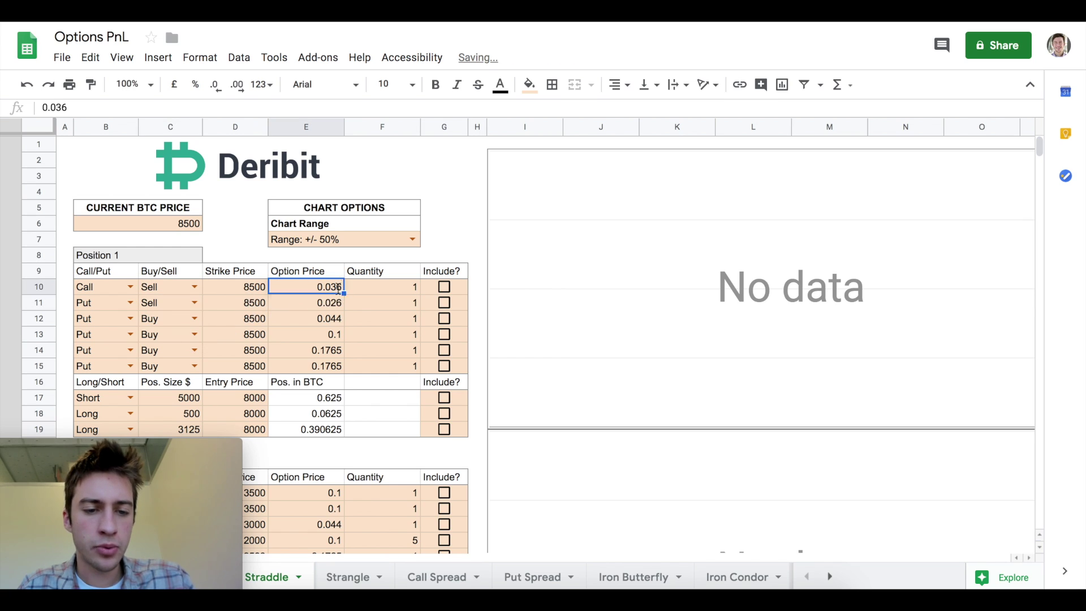
double_click(338, 289)
key("BackSpace")
type("7")
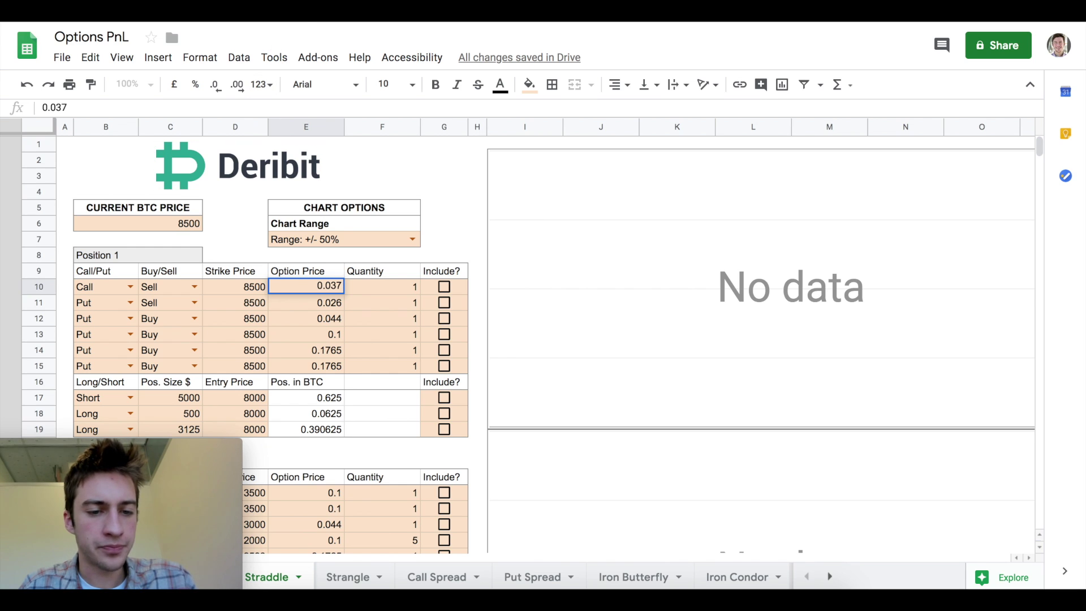
key("ctrl+Tab")
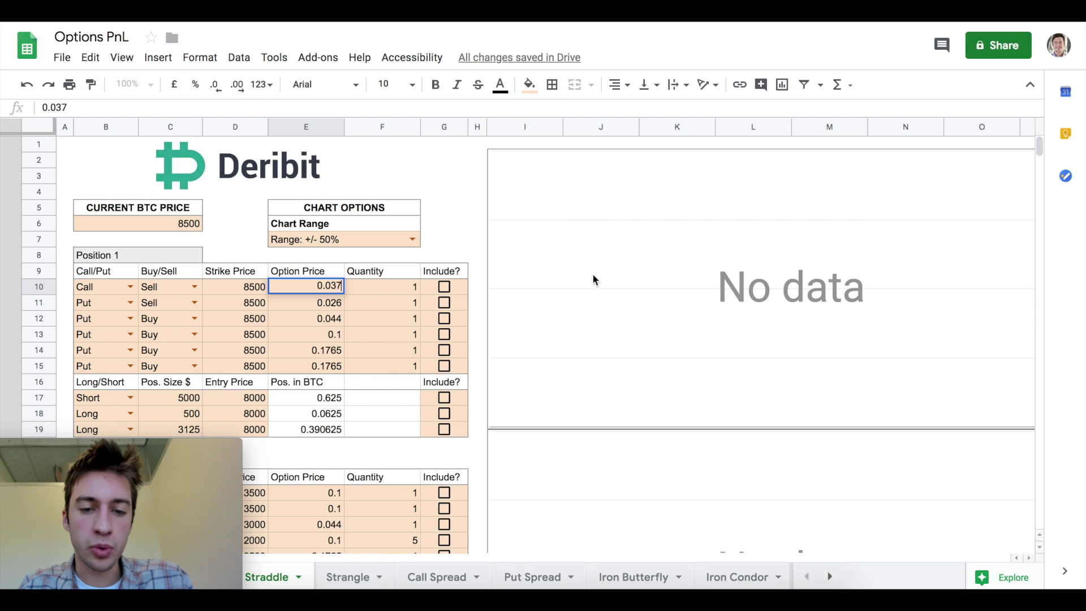
left_click(338, 308)
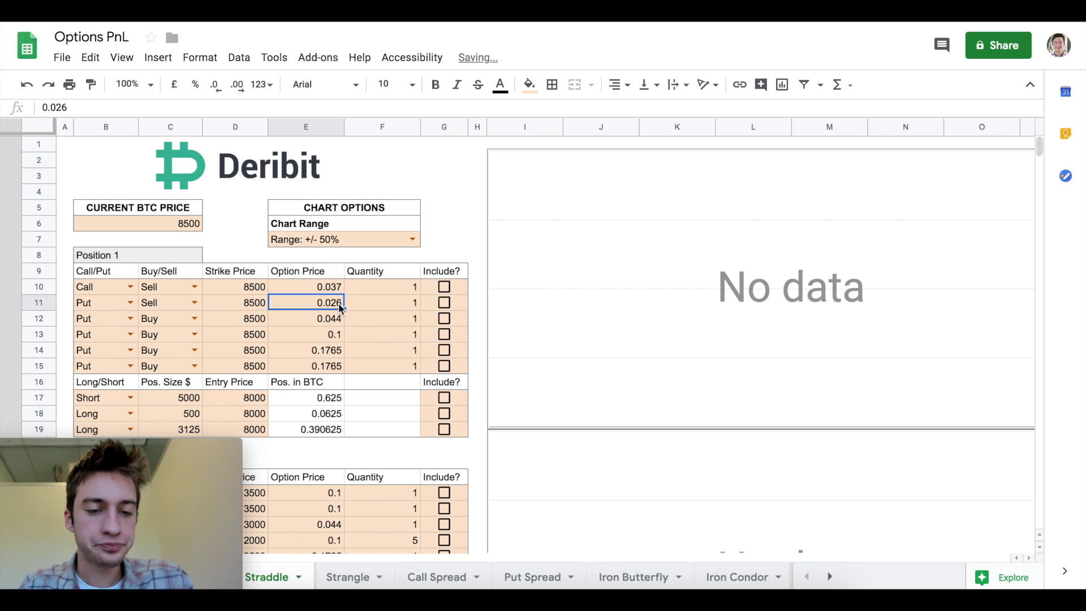
double_click(339, 304)
key("BackSpace")
type("7")
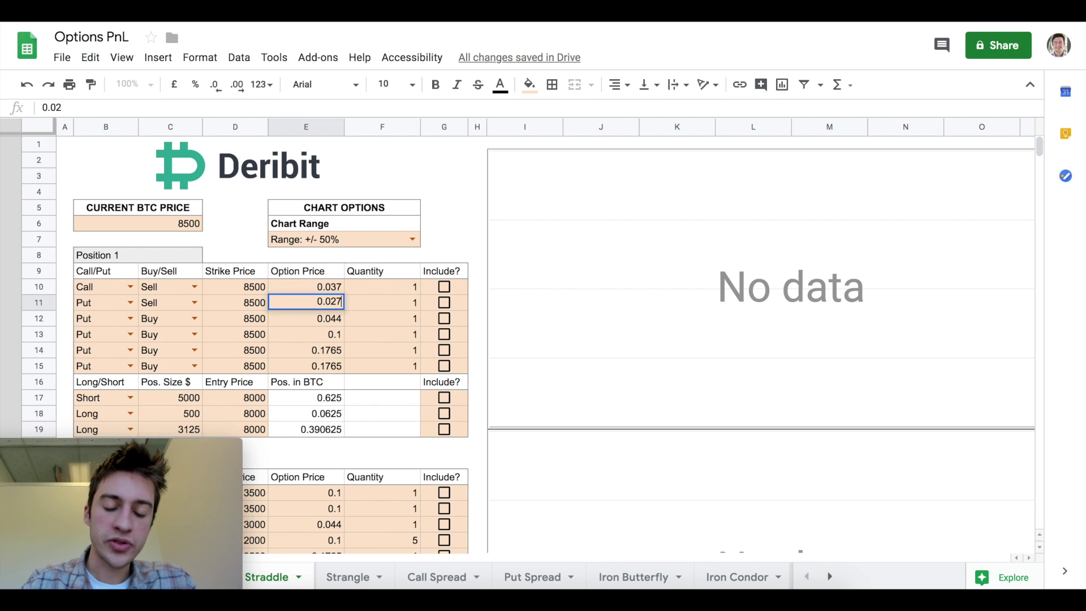
left_click(444, 287)
left_click(444, 303)
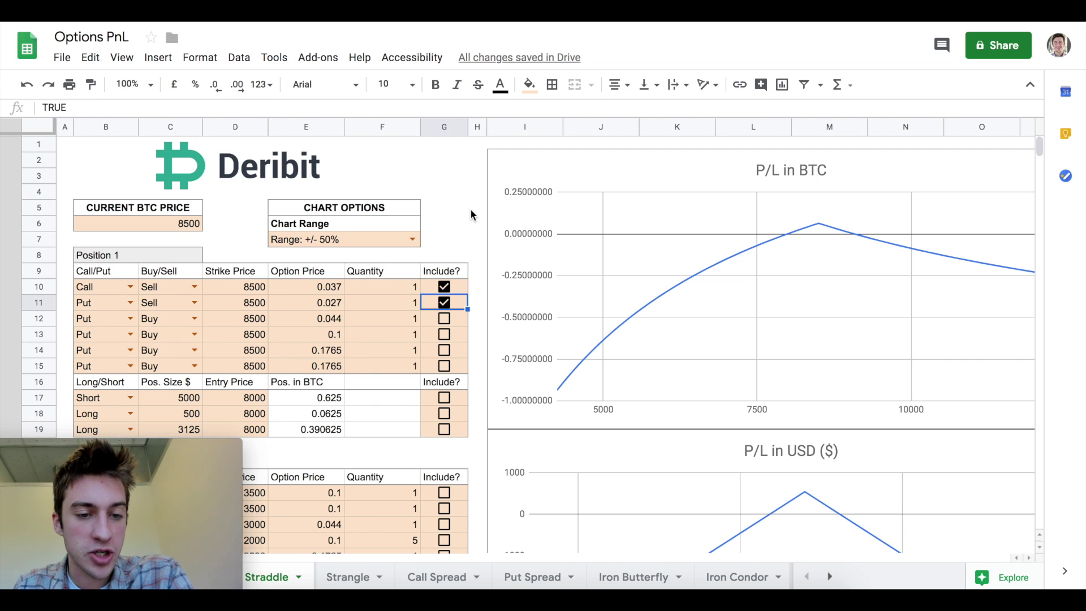
left_click(781, 236)
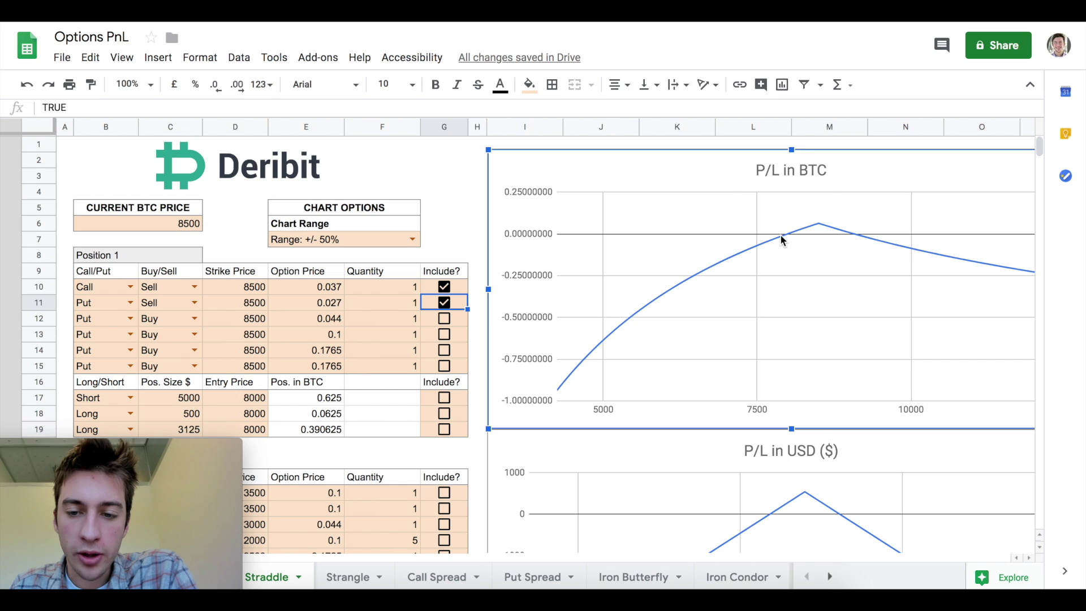
mouse_move(786, 237)
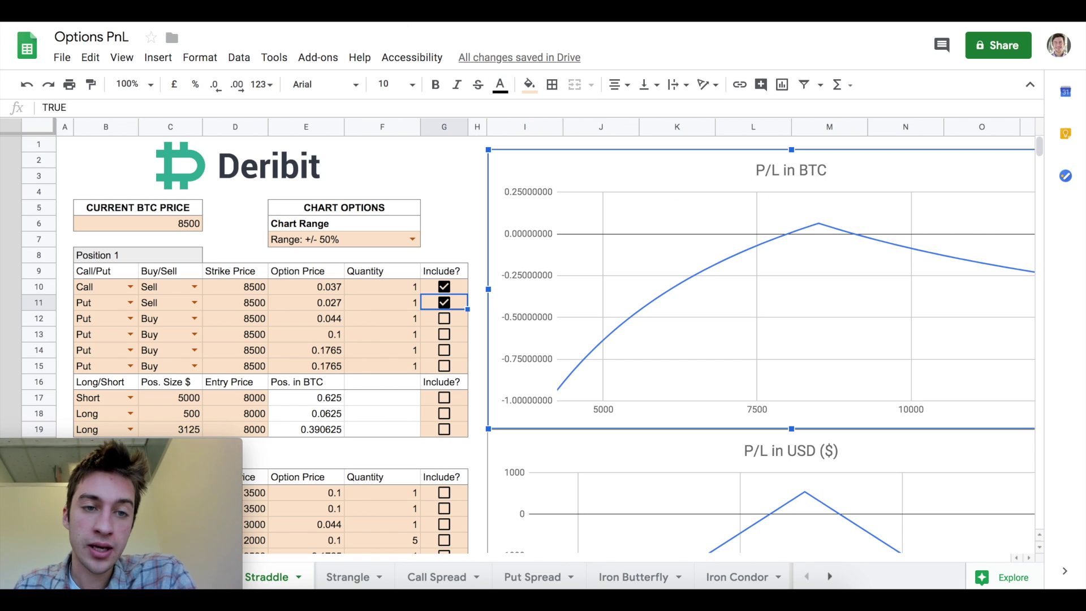
key("ctrl+Tab")
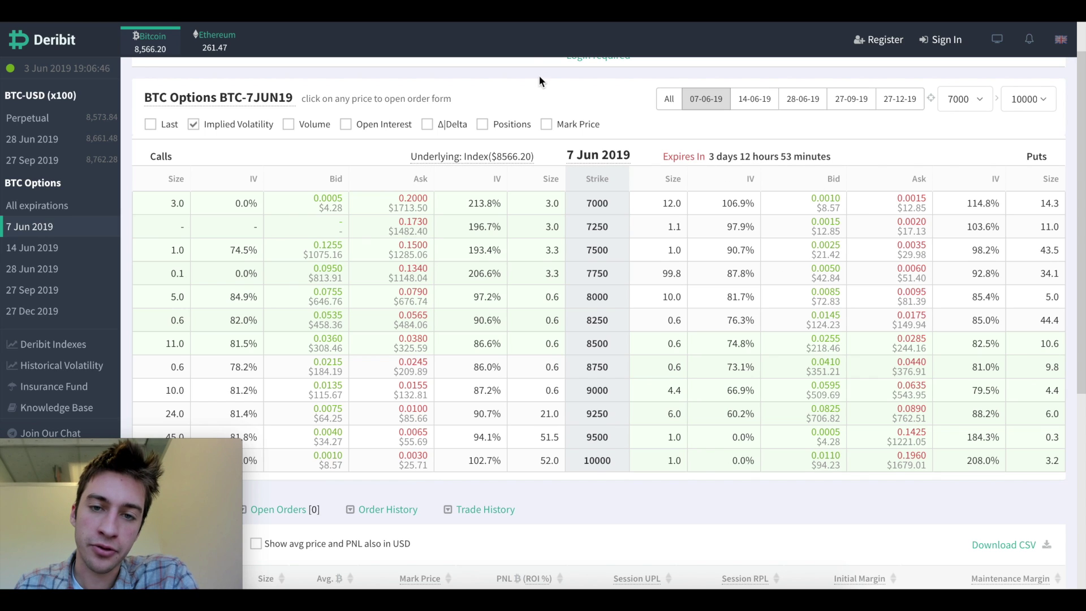
key("ctrl+Tab")
left_click(819, 236)
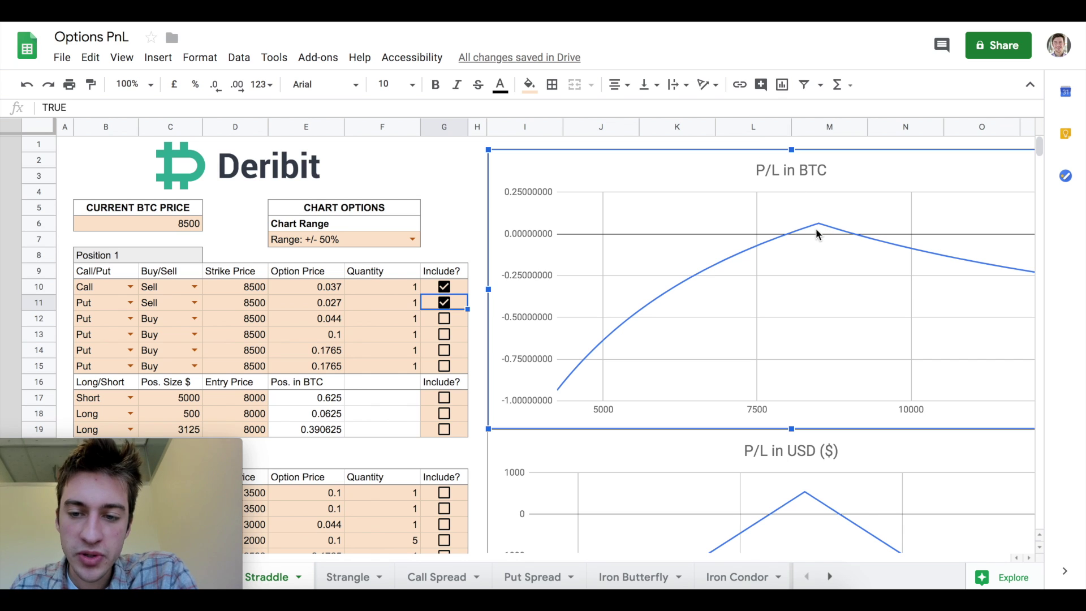
mouse_move(816, 230)
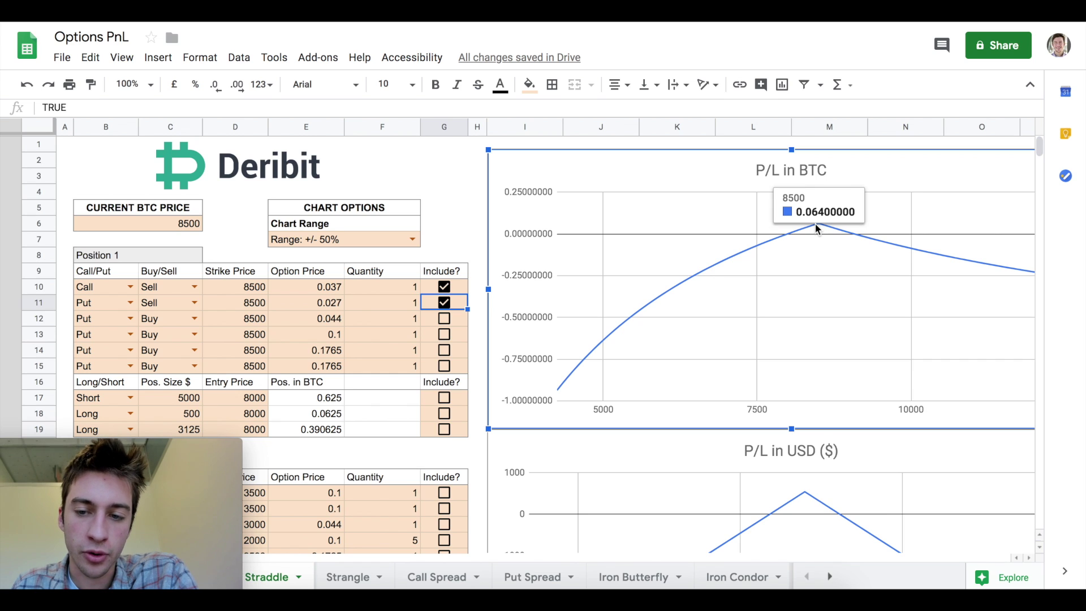
scroll(477, 201, "down", 4)
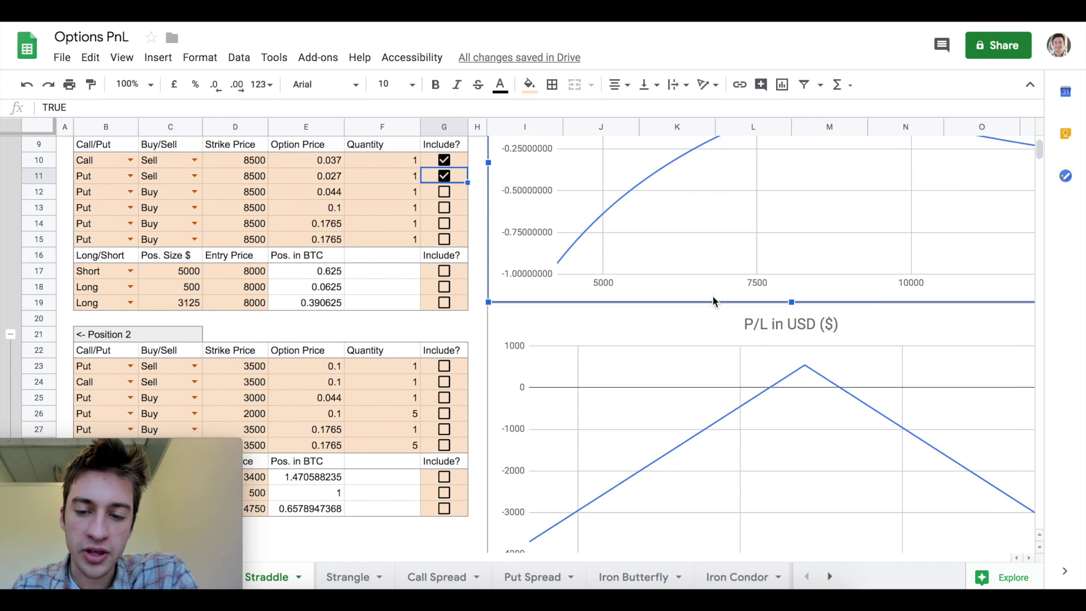
left_click(805, 369)
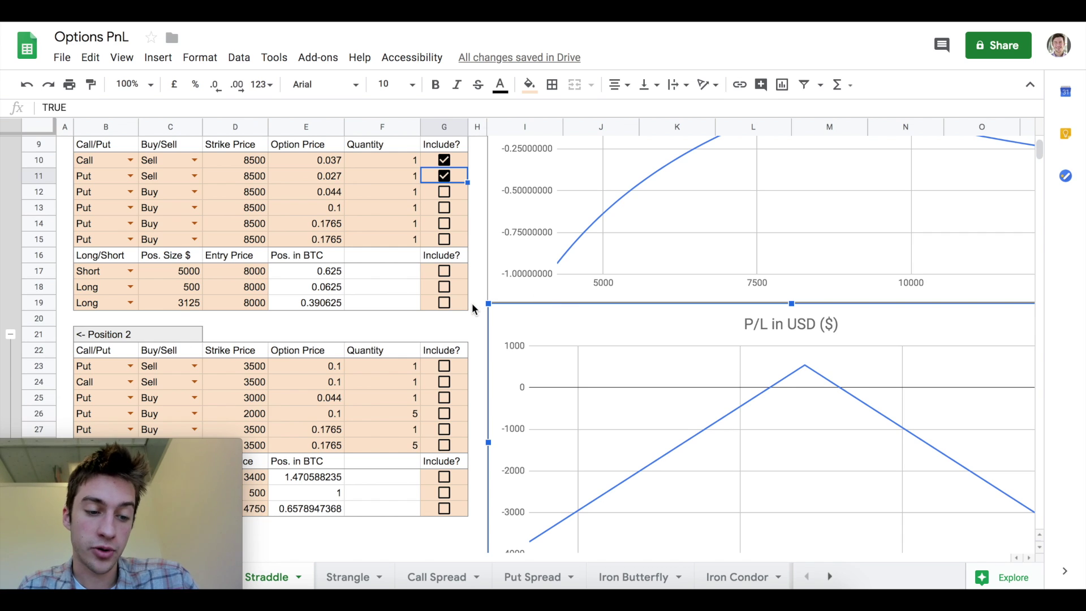
scroll(472, 304, "up", 1)
scroll(472, 305, "up", 4)
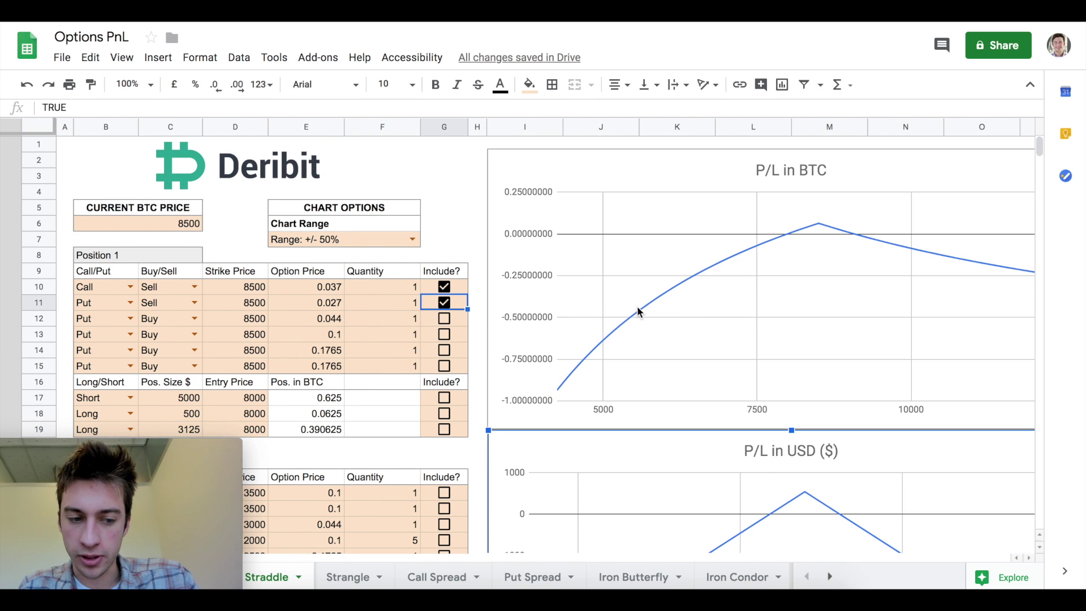
left_click(817, 226)
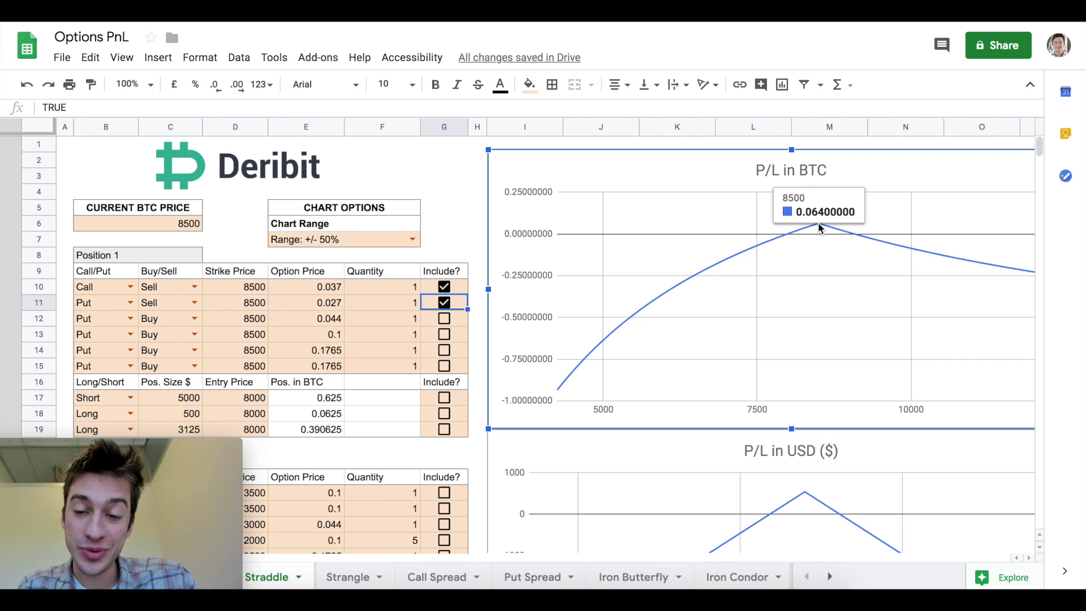
double_click(879, 240)
left_click(839, 261)
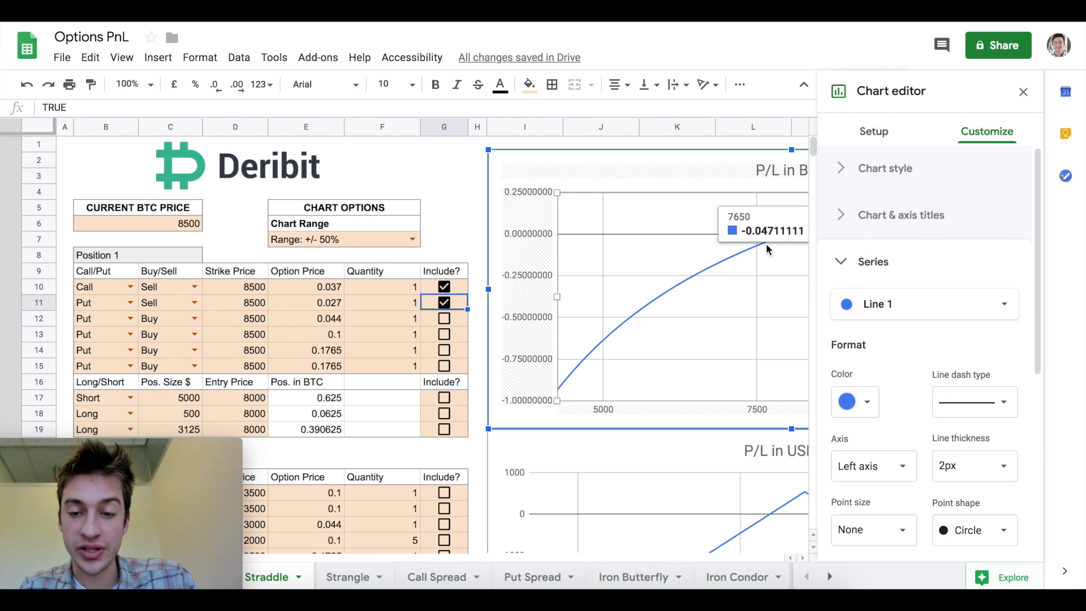
left_click(1027, 98)
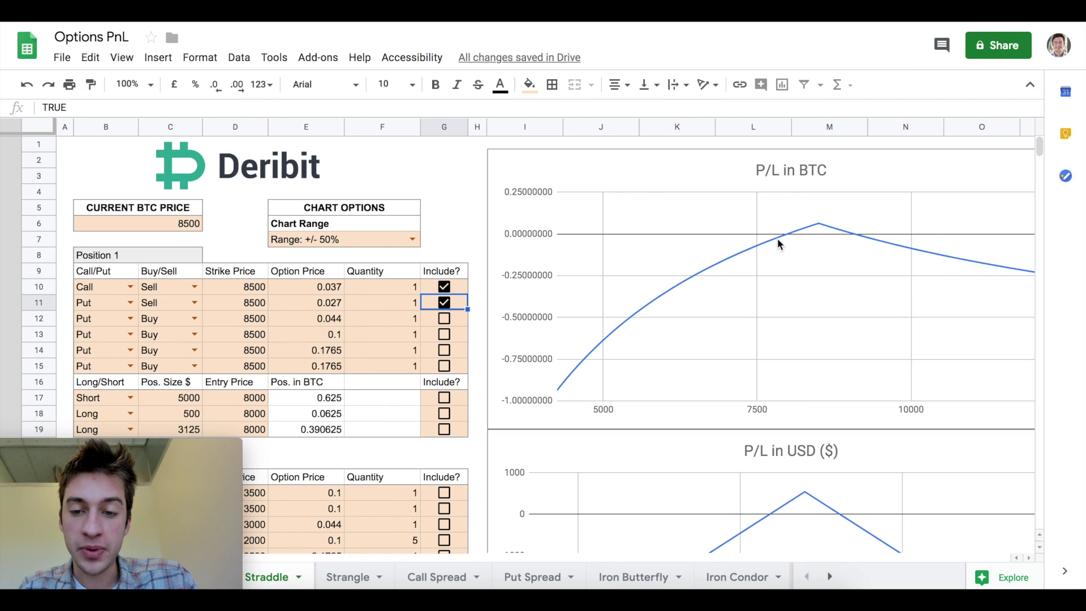
mouse_move(766, 249)
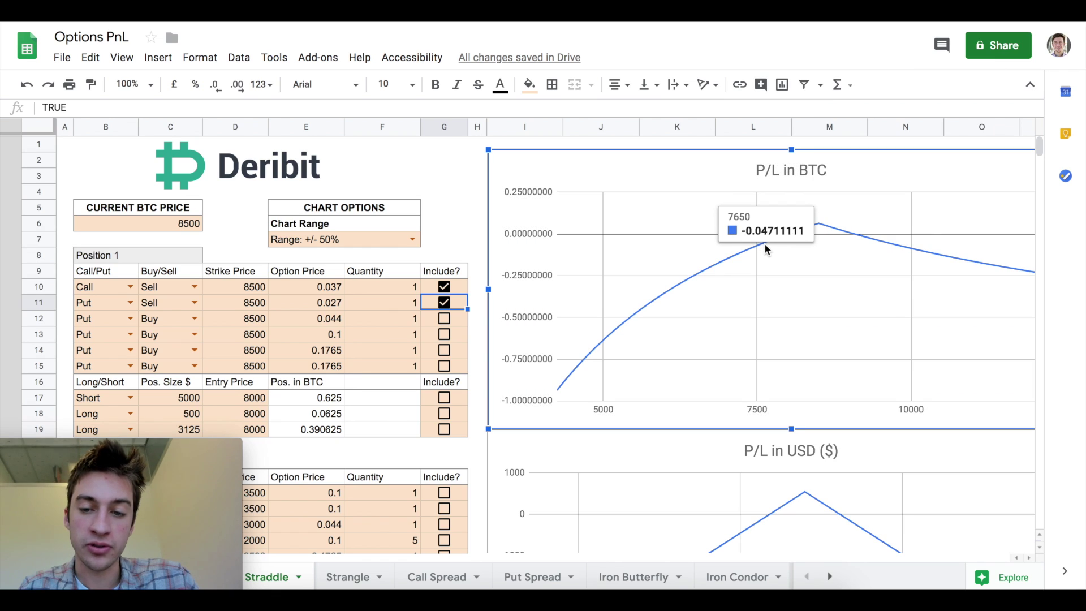
mouse_move(722, 264)
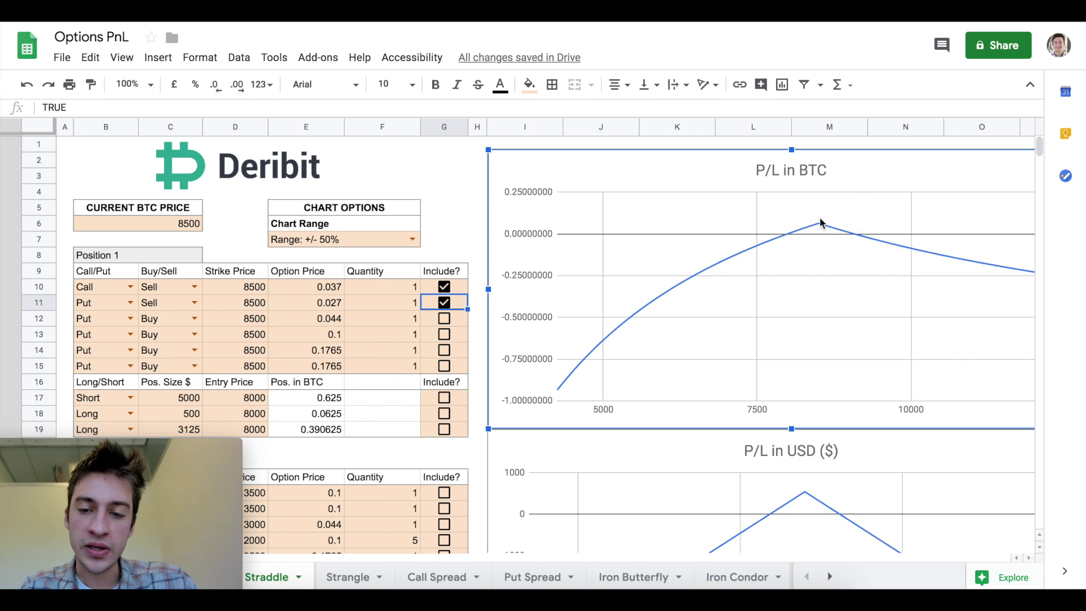
mouse_move(818, 229)
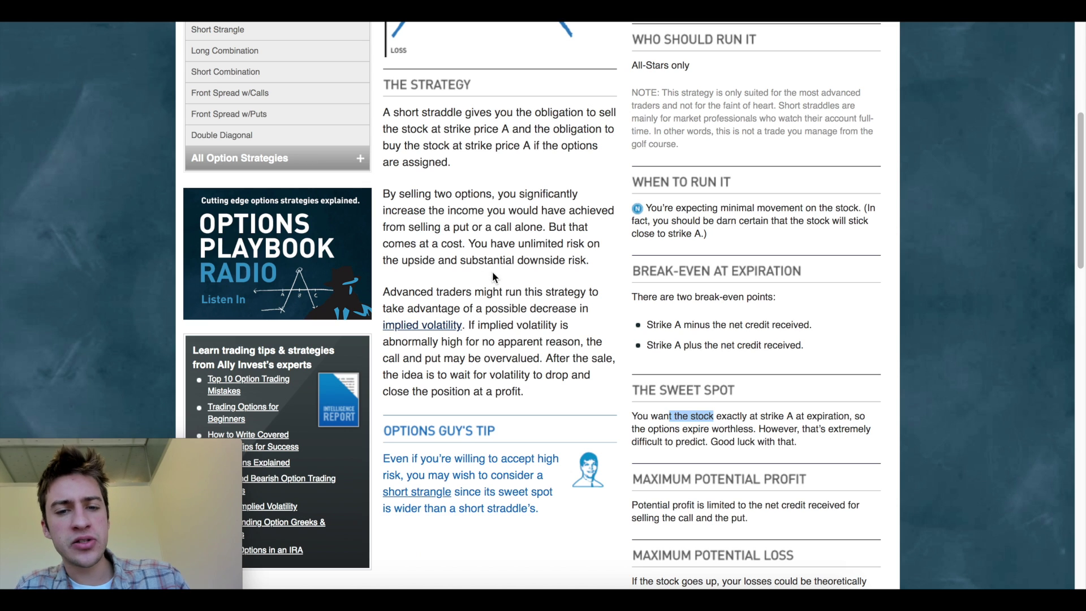
Return to Option Strategies and filter out Bullish and Bearish outlooks.
scroll(492, 270, "up", 3)
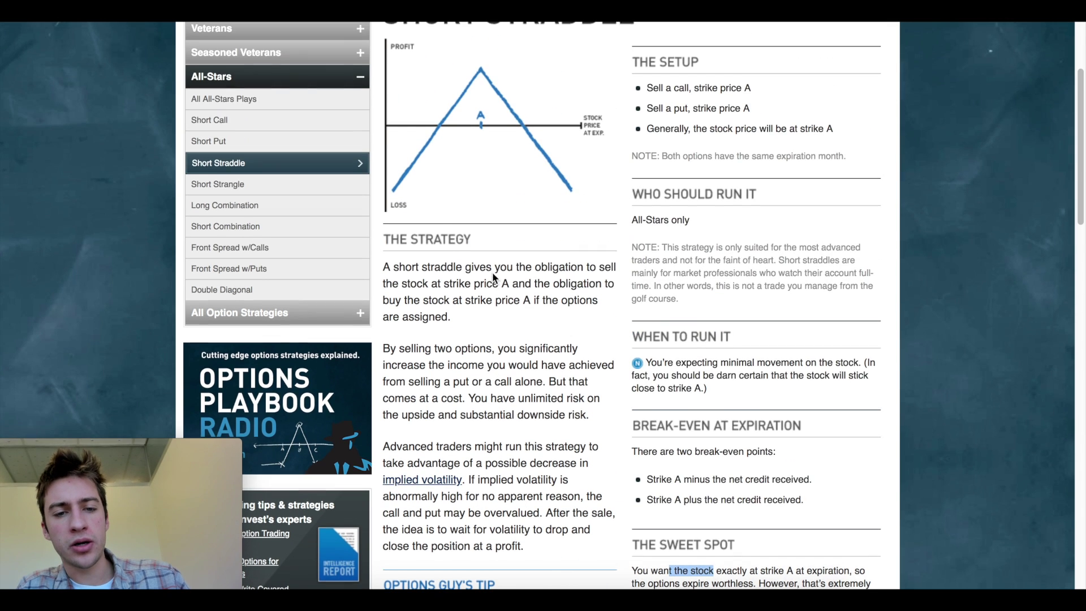
key("alt+Left")
scroll(496, 277, "up", 15)
scroll(566, 317, "down", 3)
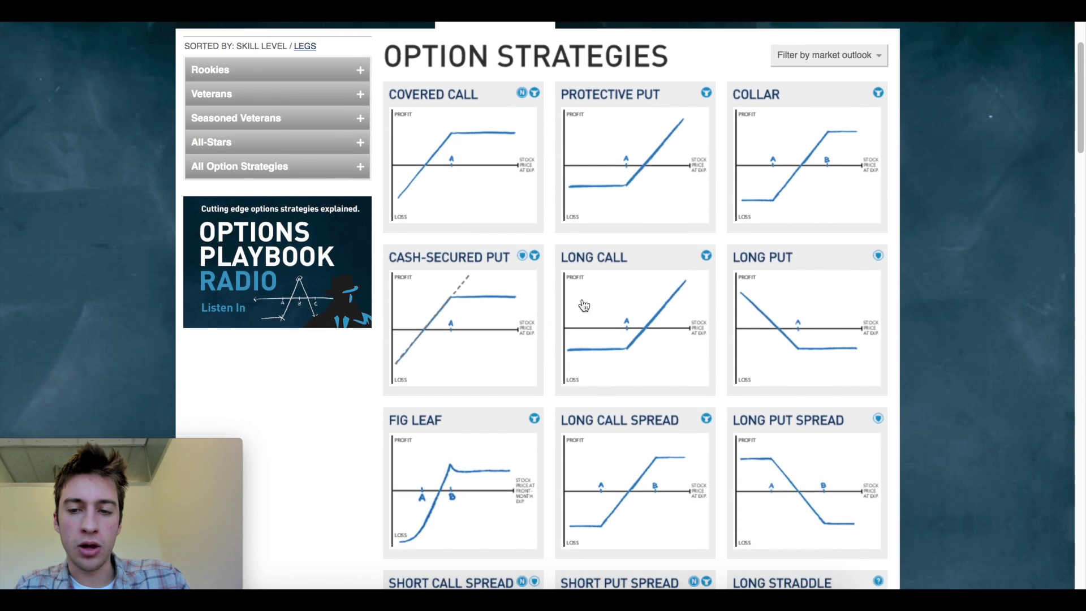
left_click(861, 56)
left_click(781, 74)
left_click(782, 91)
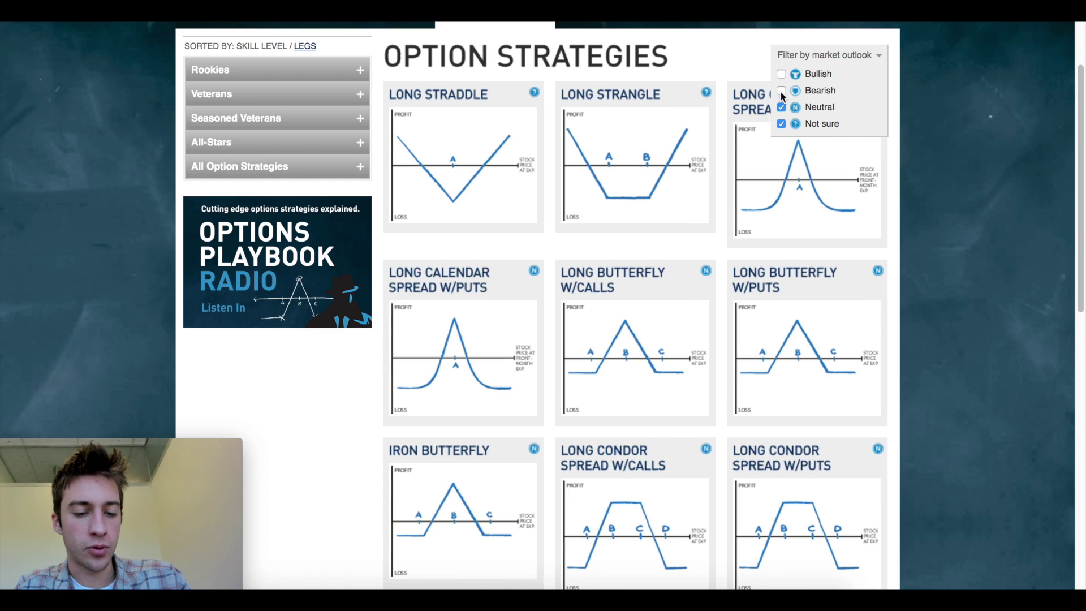
Open the Long Straddle strategy page and look over it.
left_click(487, 134)
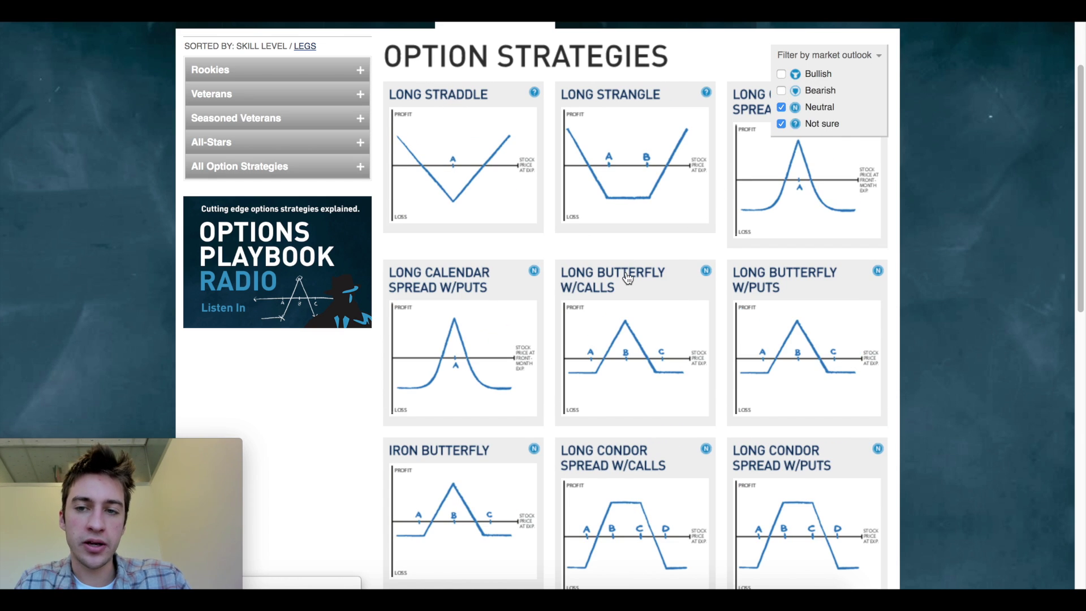
scroll(627, 301, "down", 1)
scroll(627, 301, "up", 1)
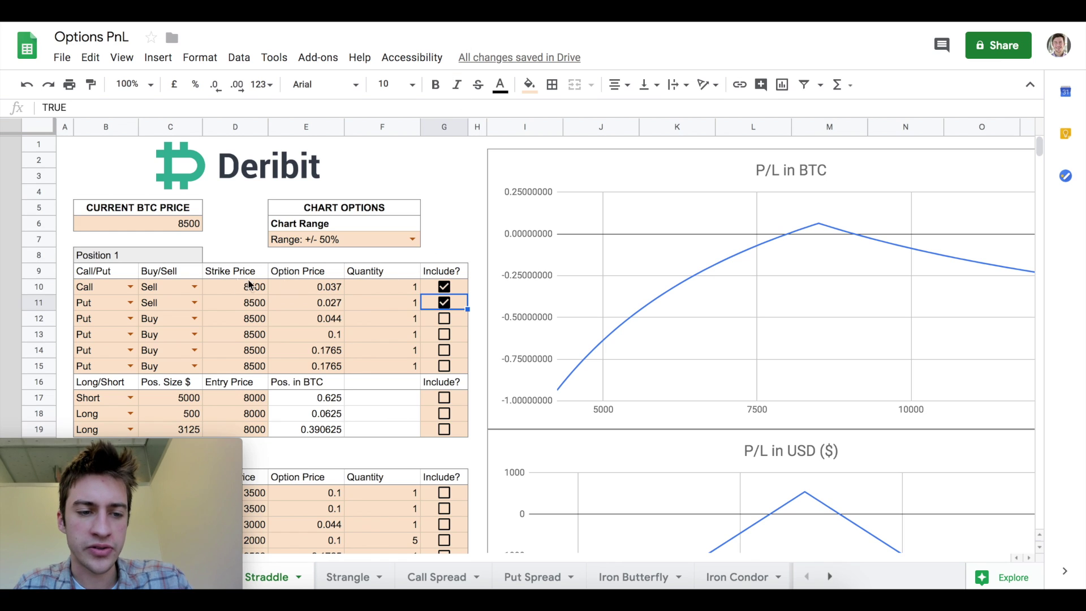
Set both C10 and C11 to Buy, then read the long-straddle V on the P/L in BTC chart.
left_click(194, 287)
left_click(189, 292)
left_click(189, 291)
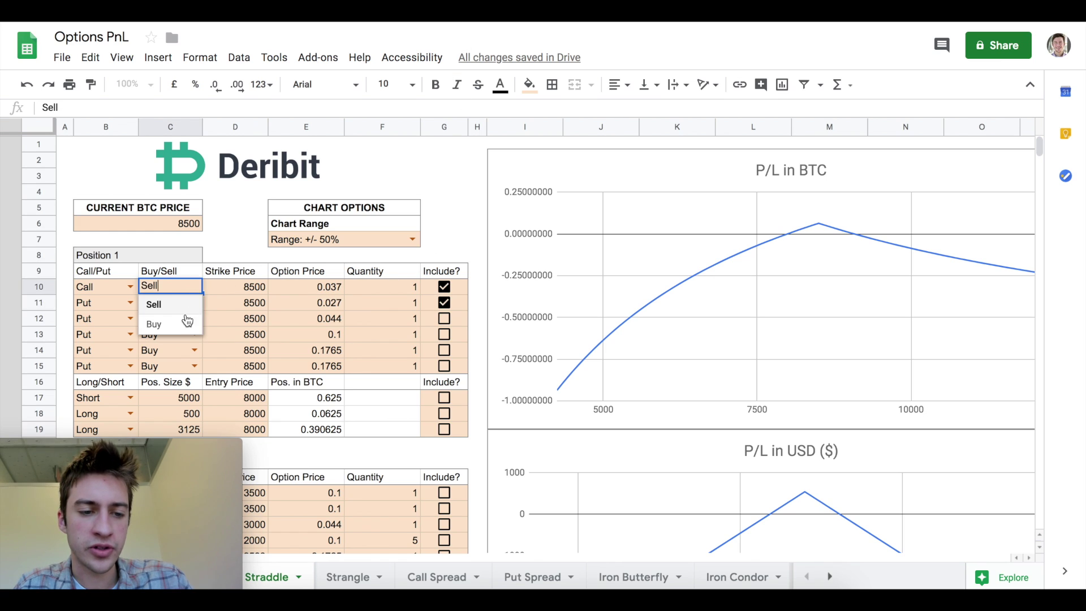
left_click(186, 325)
left_click(195, 306)
left_click(178, 341)
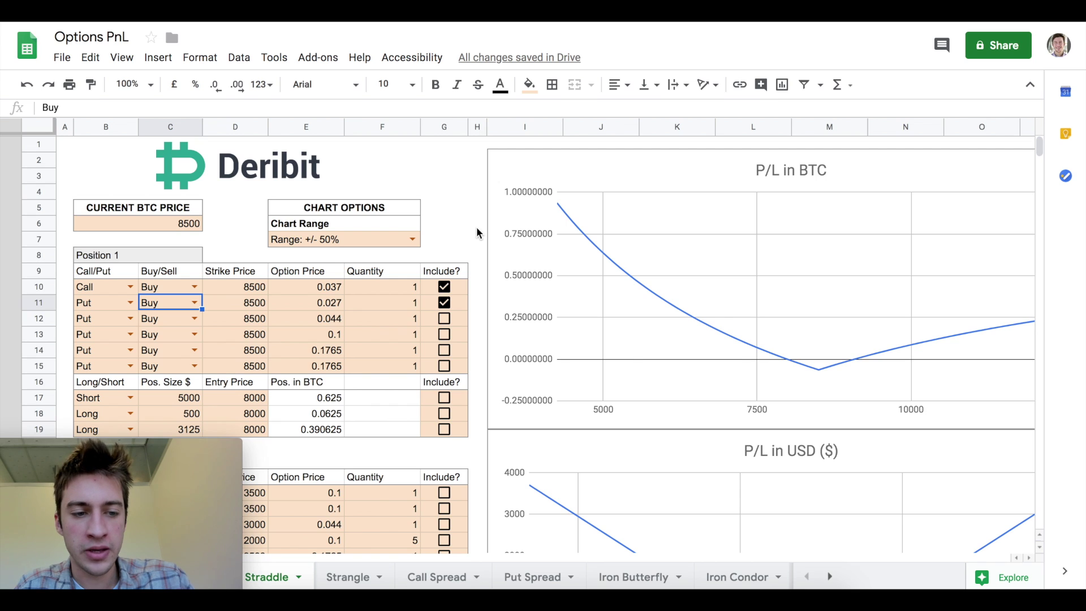
left_click(789, 360)
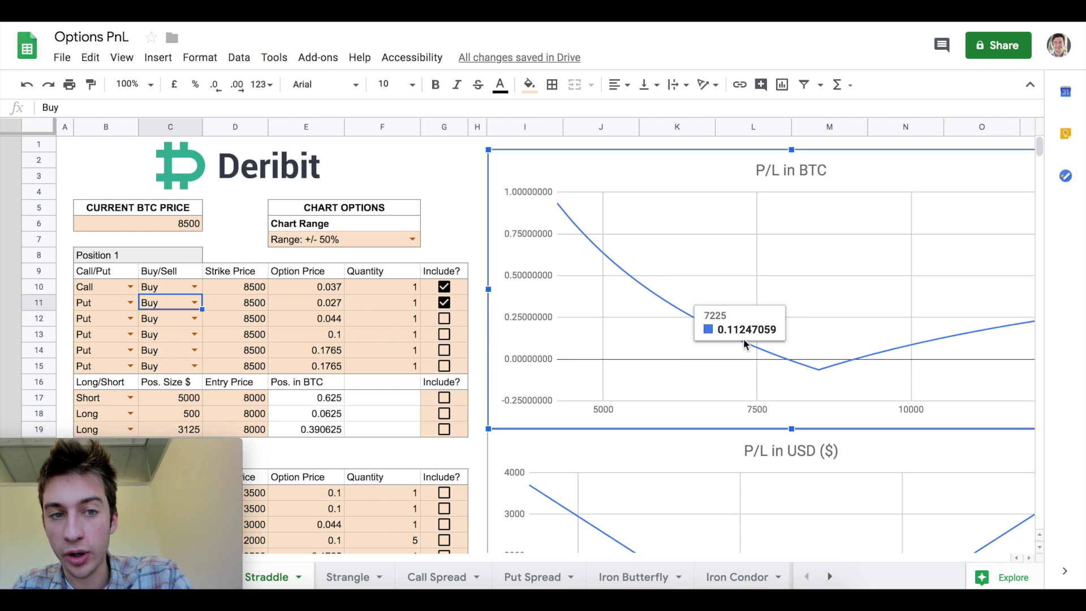
scroll(744, 338, "down", 5)
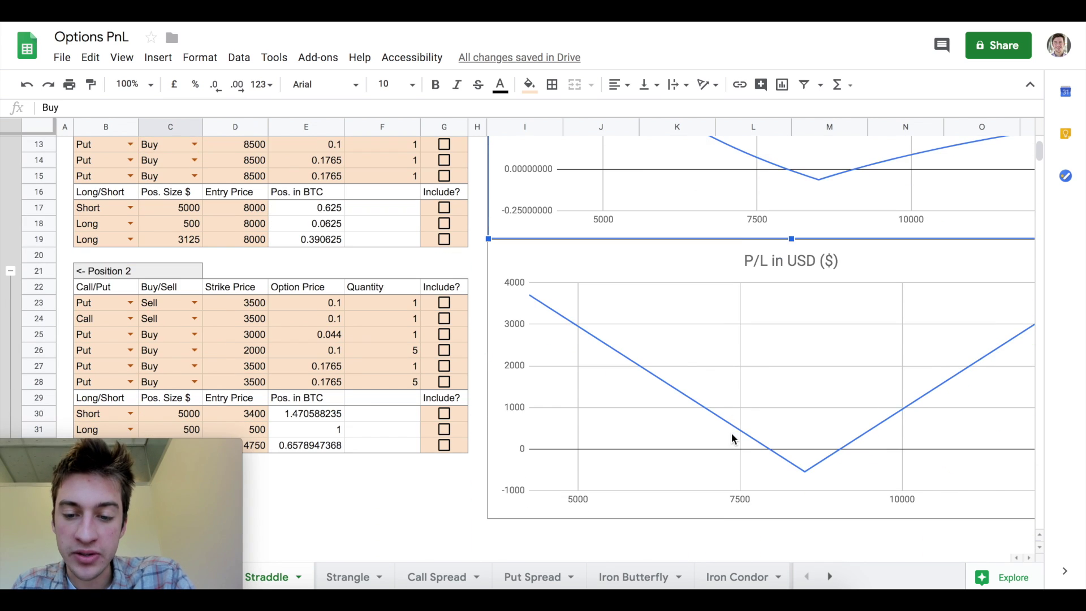
left_click(732, 432)
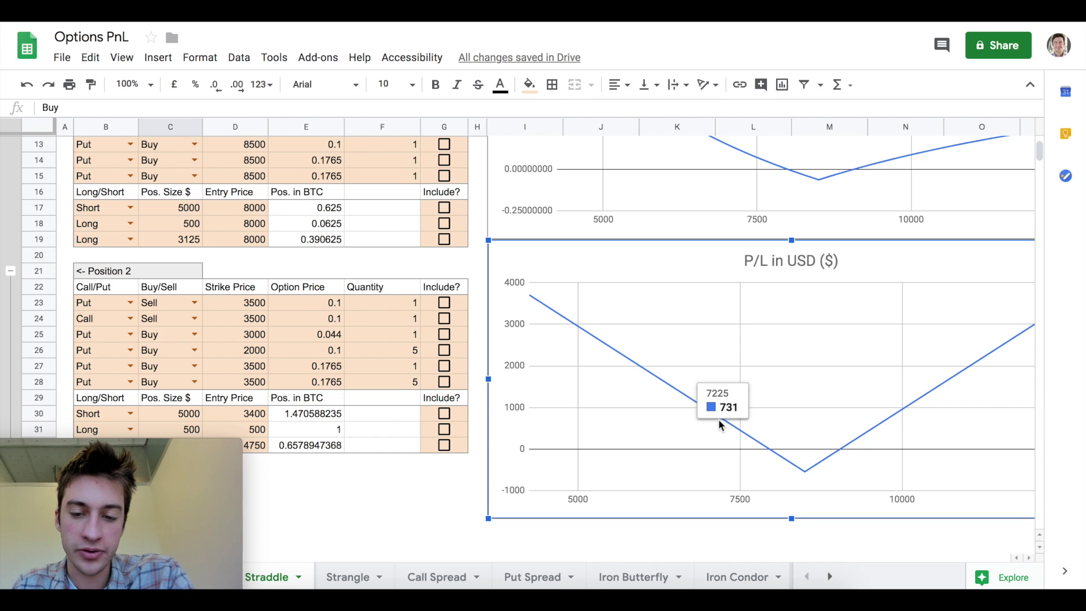
double_click(808, 470)
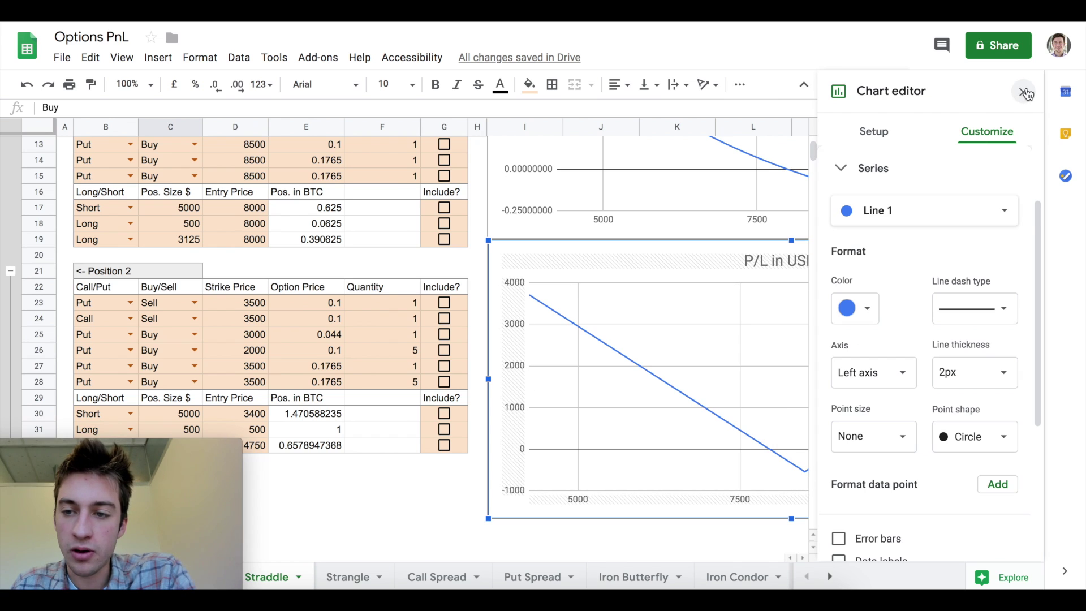
left_click(1025, 92)
left_click(804, 473)
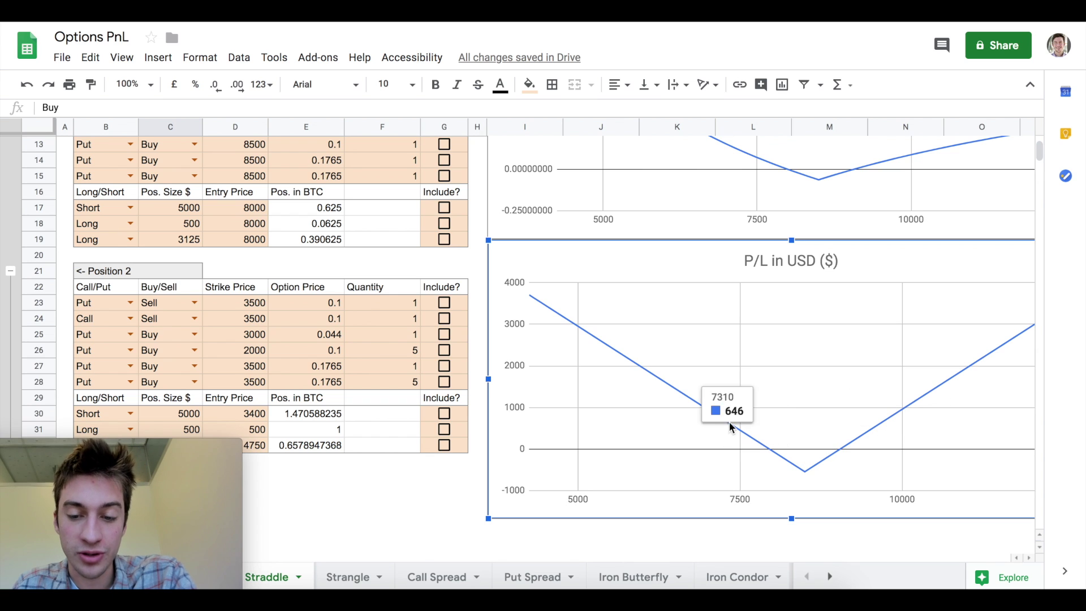
scroll(650, 340, "up", 1)
scroll(651, 339, "up", 5)
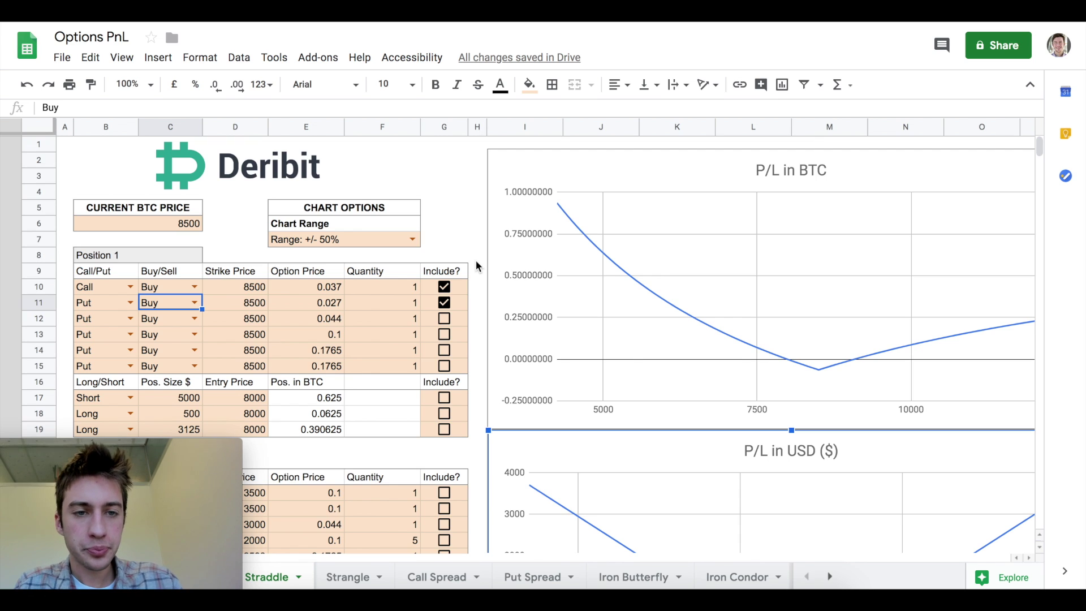
key("ctrl+Tab")
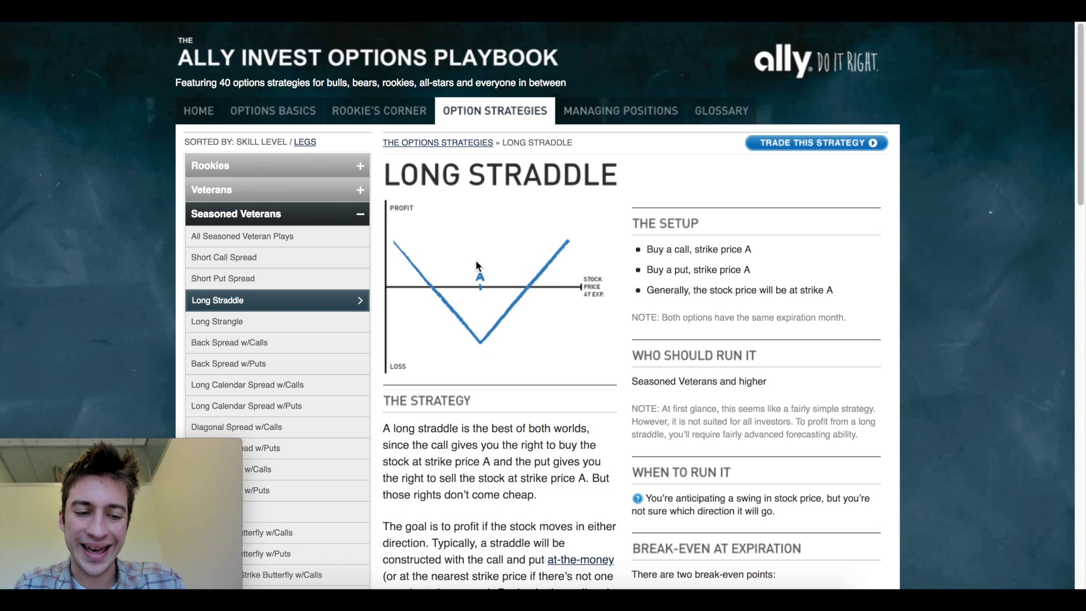
scroll(477, 266, "down", 3)
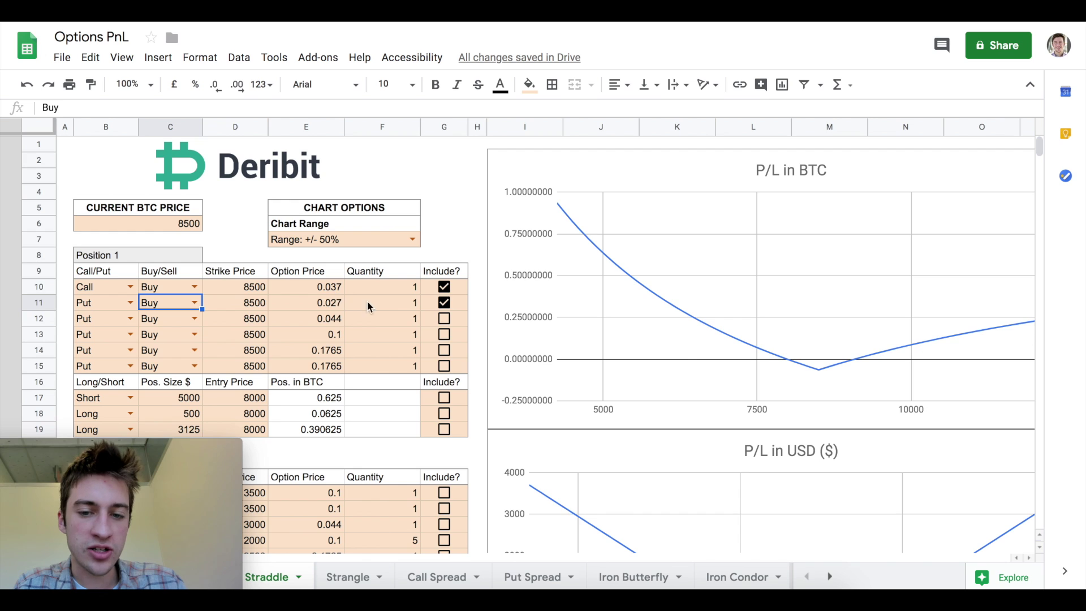
Set the call price in E10 to 0.05 and the put price in E11 to 0.08, then check the chart.
double_click(335, 287)
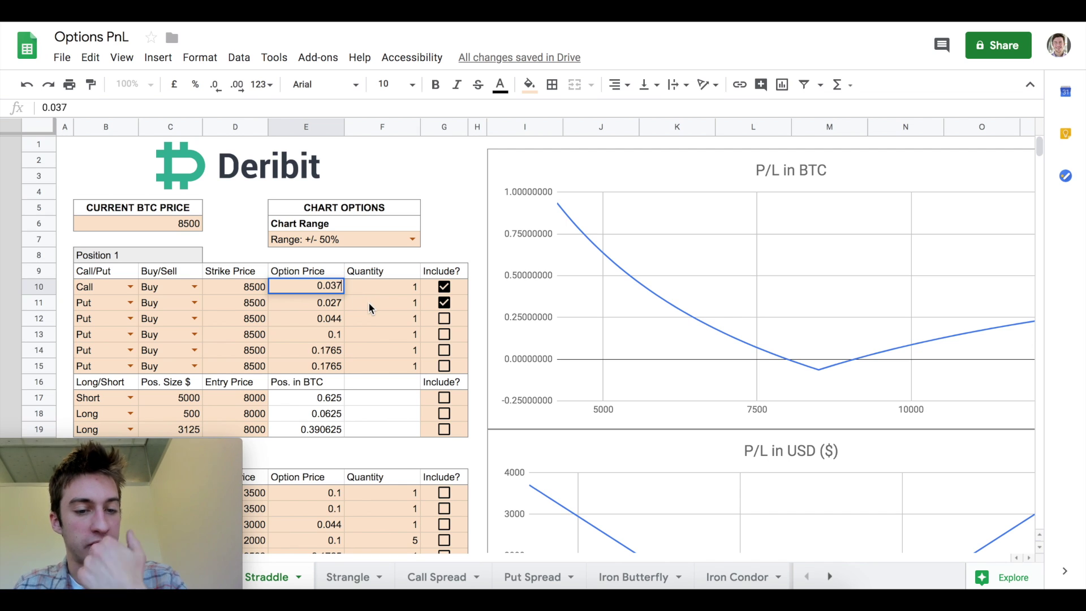
key("BackSpace")
key("BackSpace")
type("5")
double_click(332, 304)
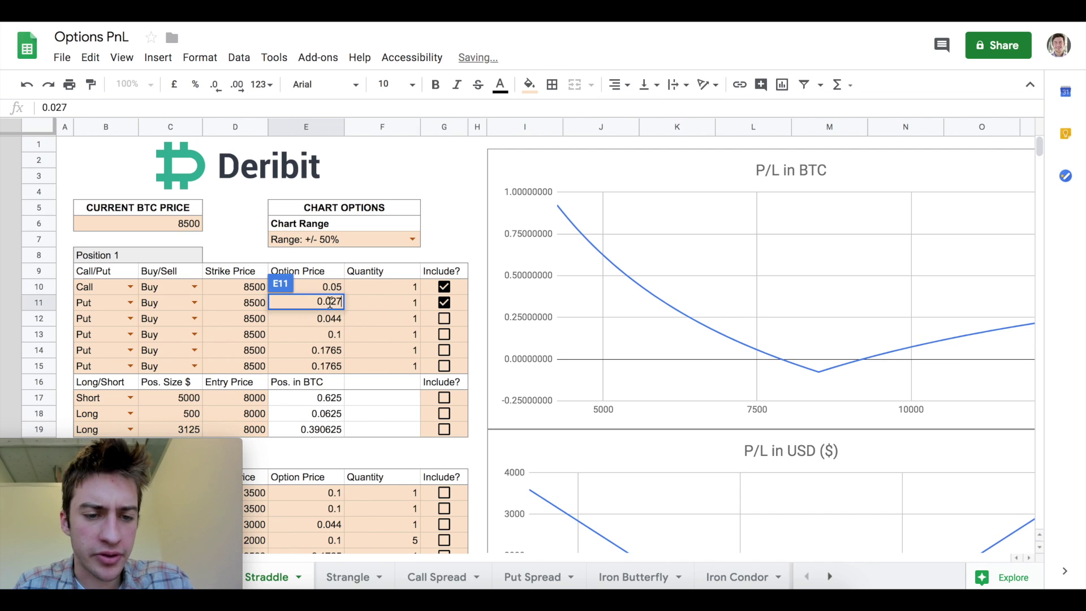
key("BackSpace")
key("BackSpace")
type("3")
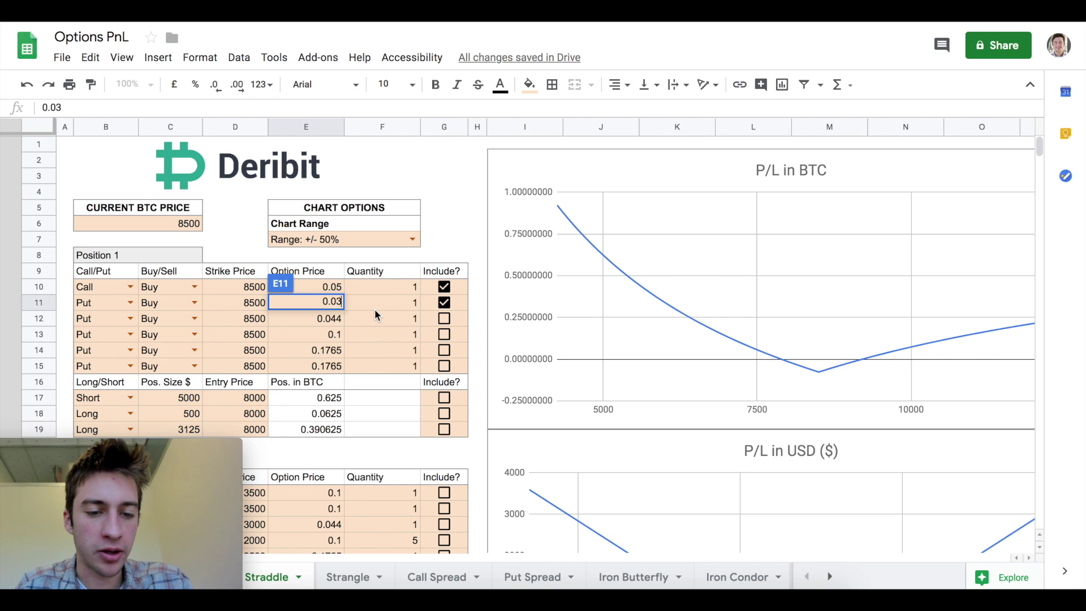
key("BackSpace")
type("8")
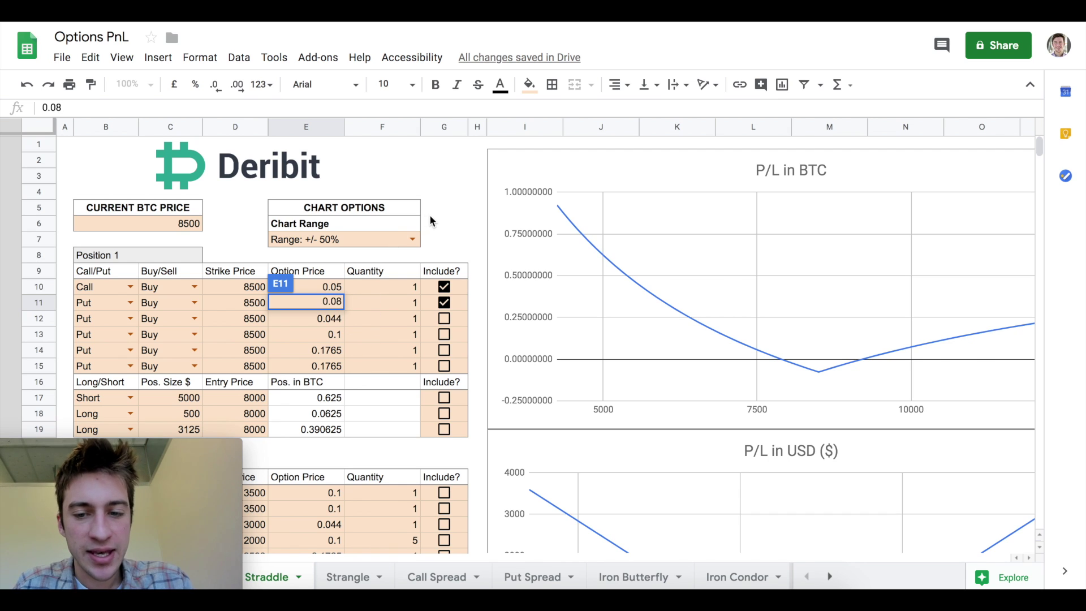
left_click(429, 214)
left_click(757, 364)
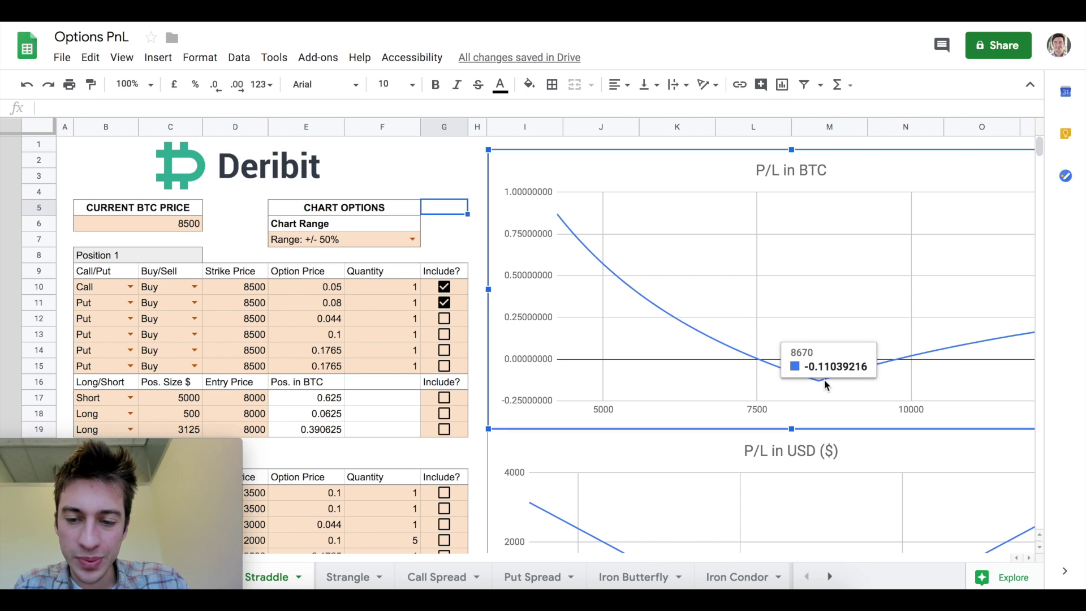
Lower the call price to 0.01 and the put price to 0.02.
left_click(336, 287)
double_click(336, 287)
key("BackSpace")
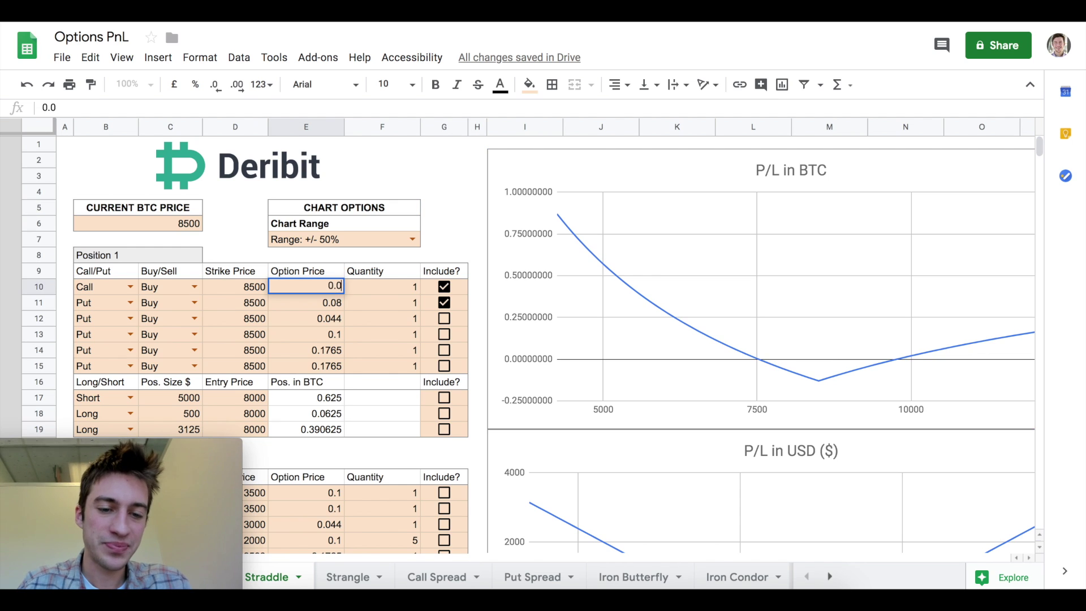
type("1")
left_click(337, 303)
double_click(337, 302)
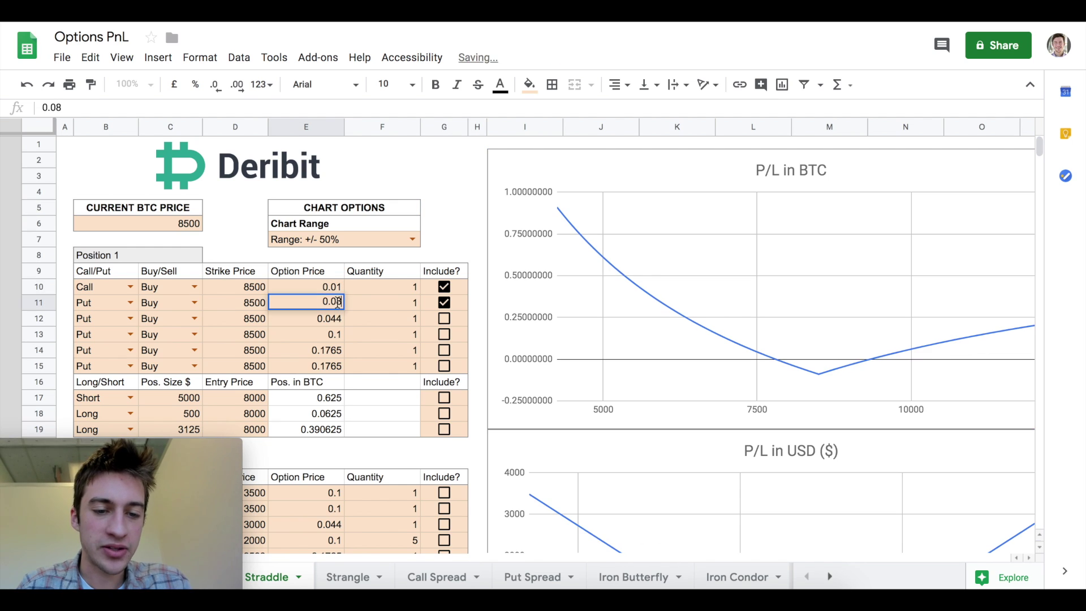
key("BackSpace")
type("2")
left_click(457, 226)
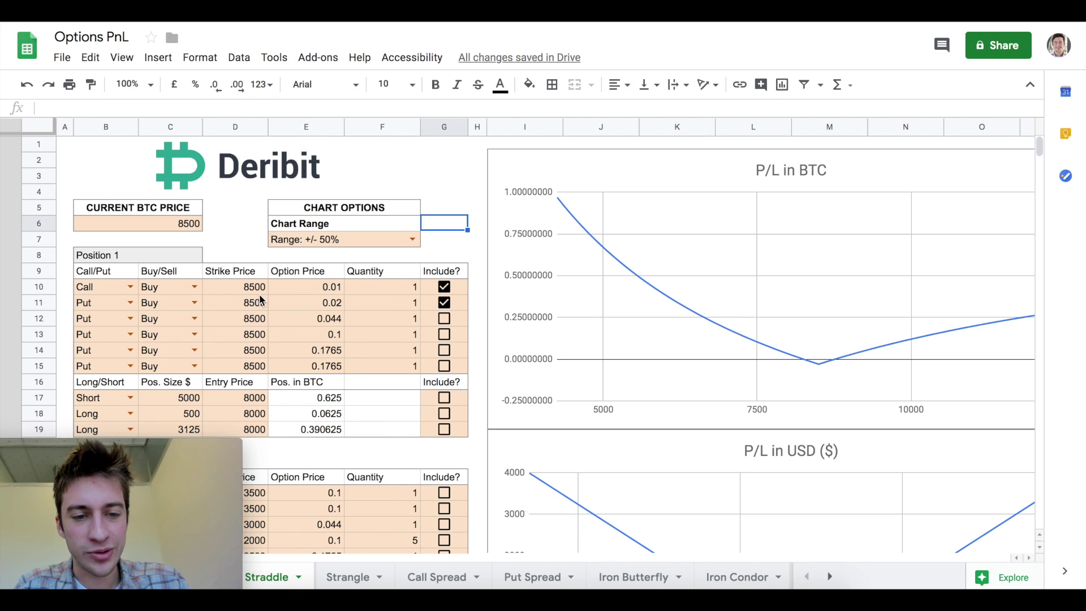
left_click(807, 362)
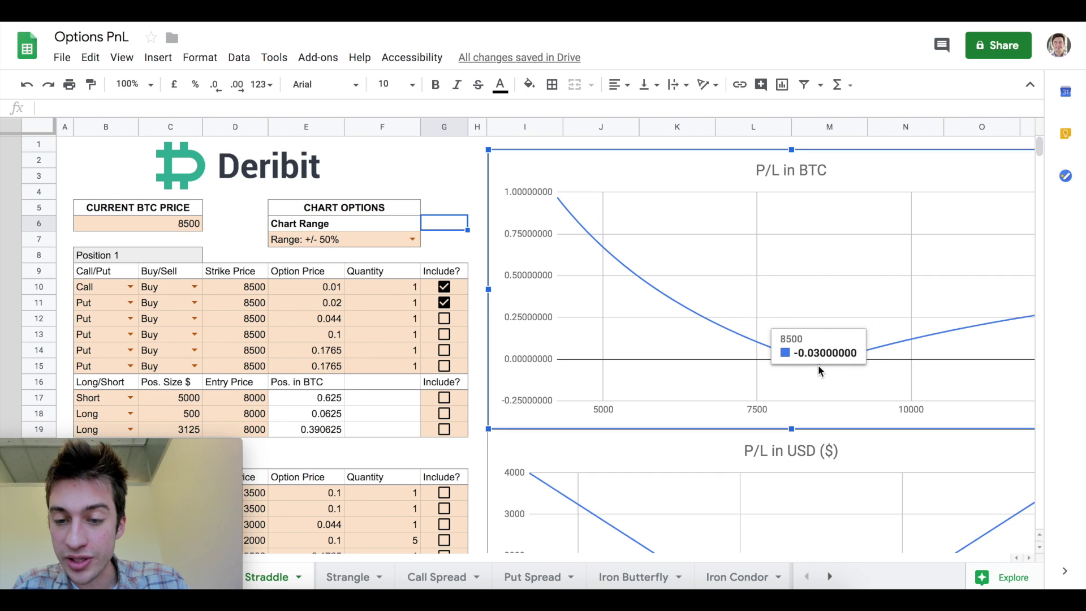
scroll(818, 365, "down", 5)
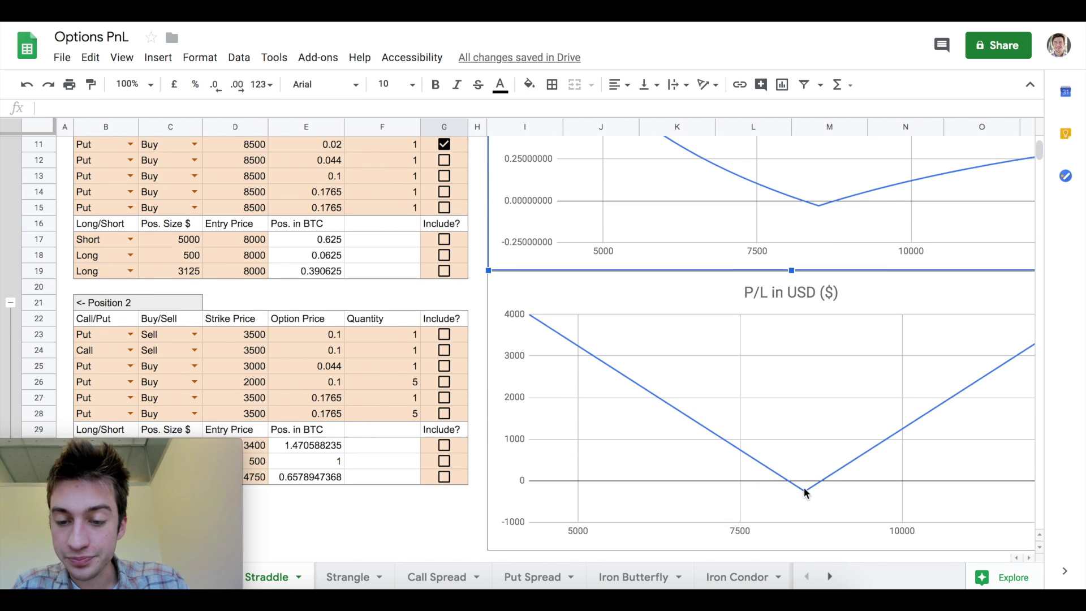
left_click(803, 490)
scroll(803, 491, "up", 1)
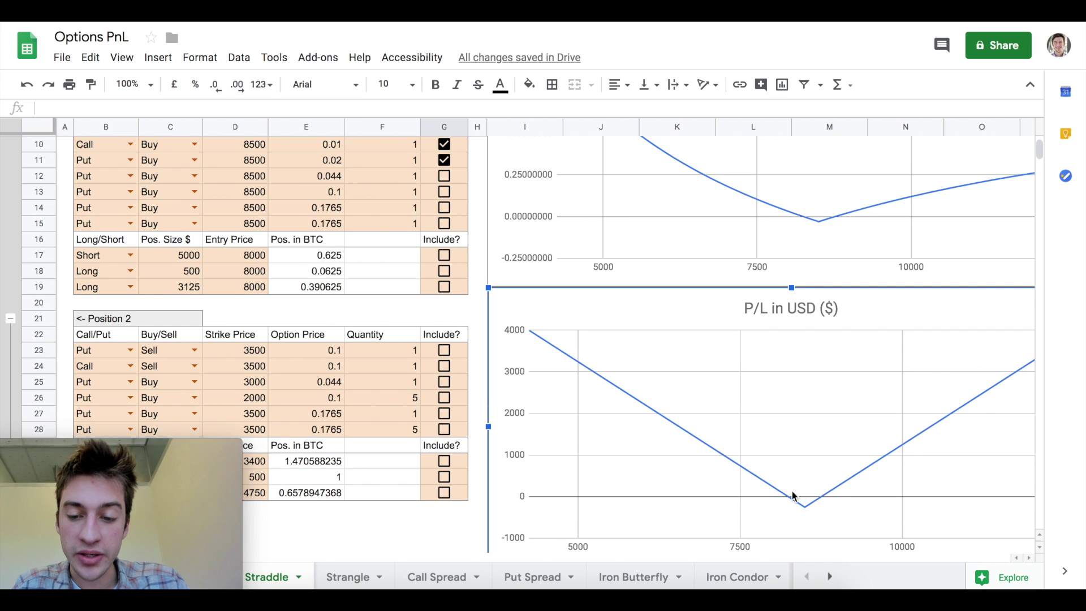
scroll(793, 462, "up", 4)
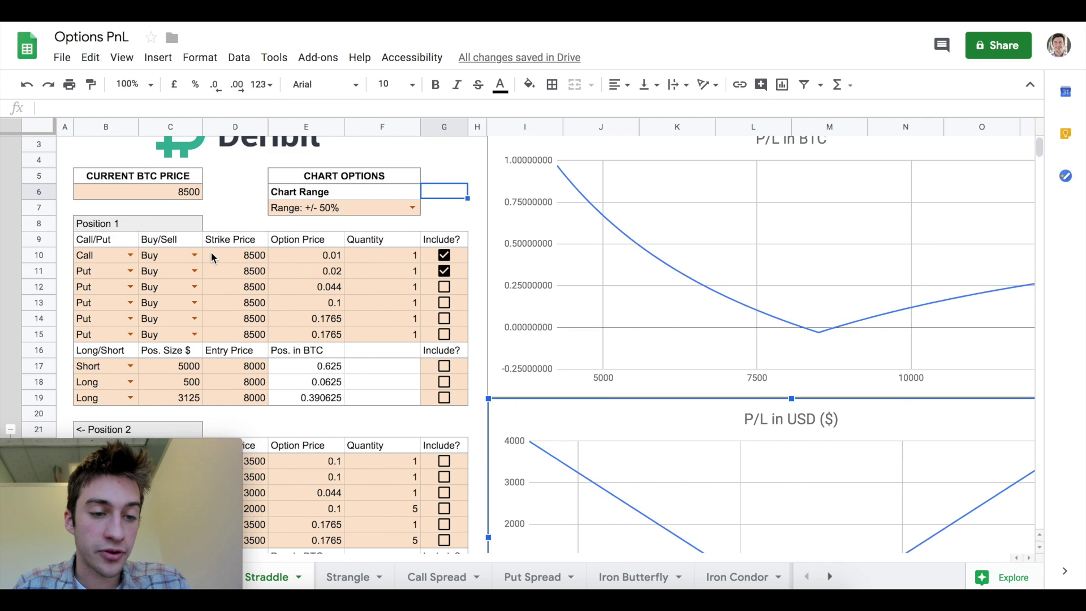
Switch the 8500 call in C10 and put in C11 to Sell and check the P/L in BTC chart.
left_click(194, 255)
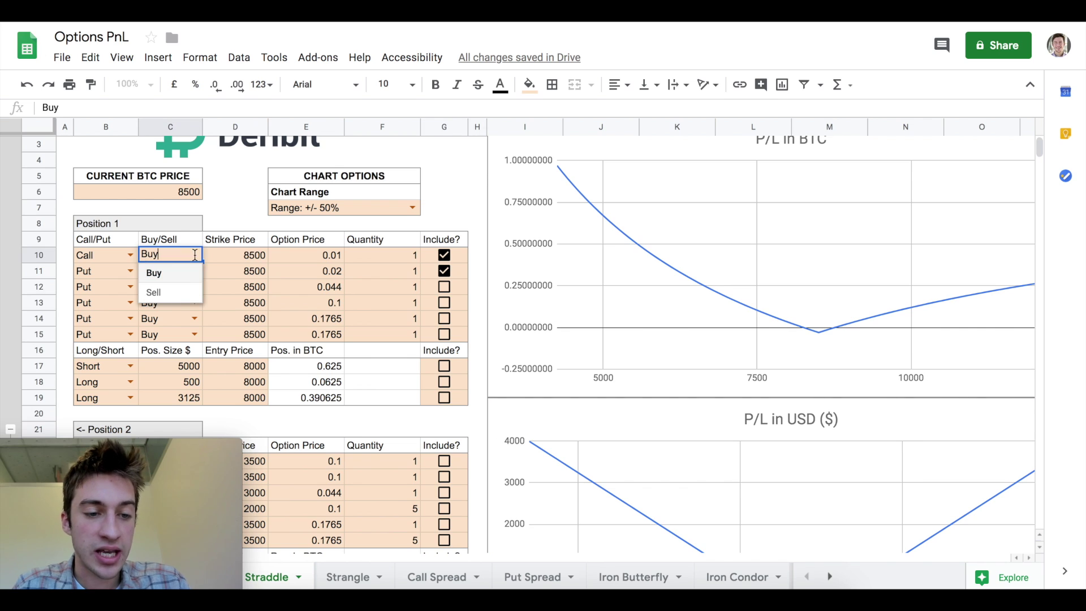
left_click(170, 294)
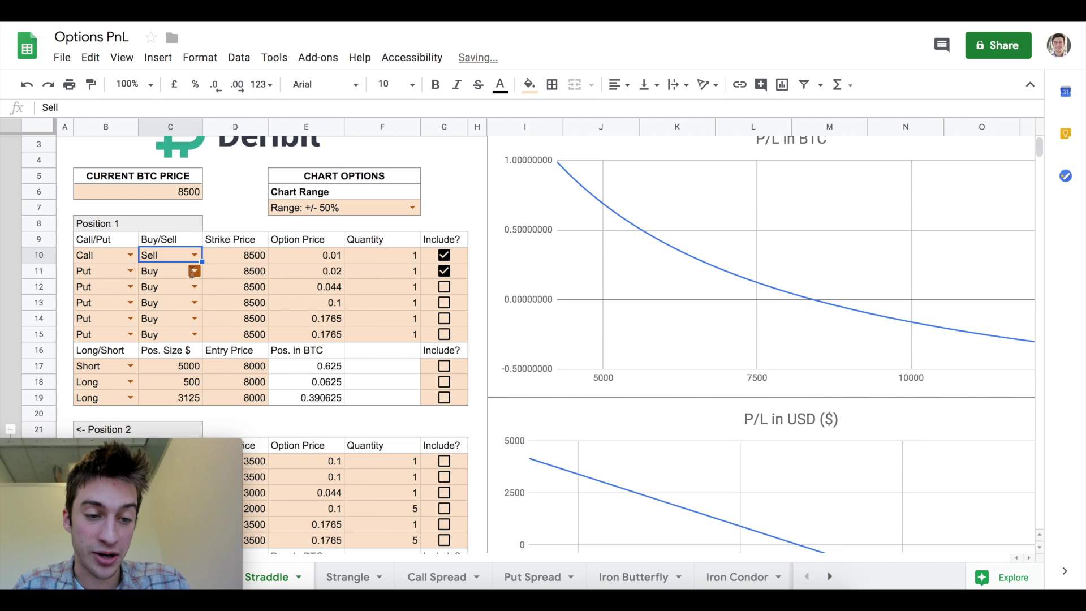
left_click(194, 271)
left_click(191, 309)
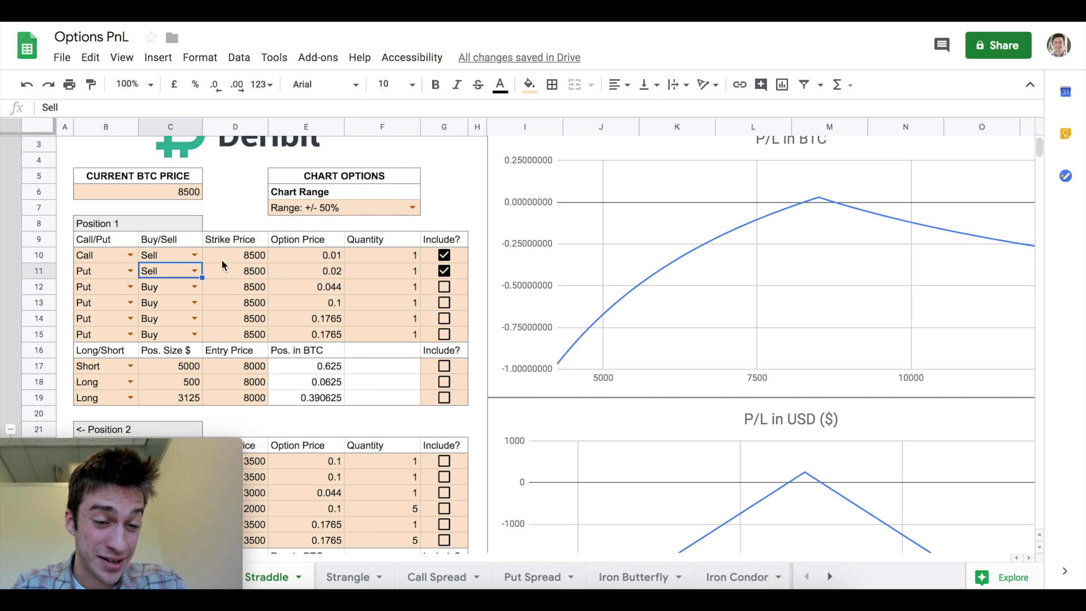
scroll(150, 279, "up", 1)
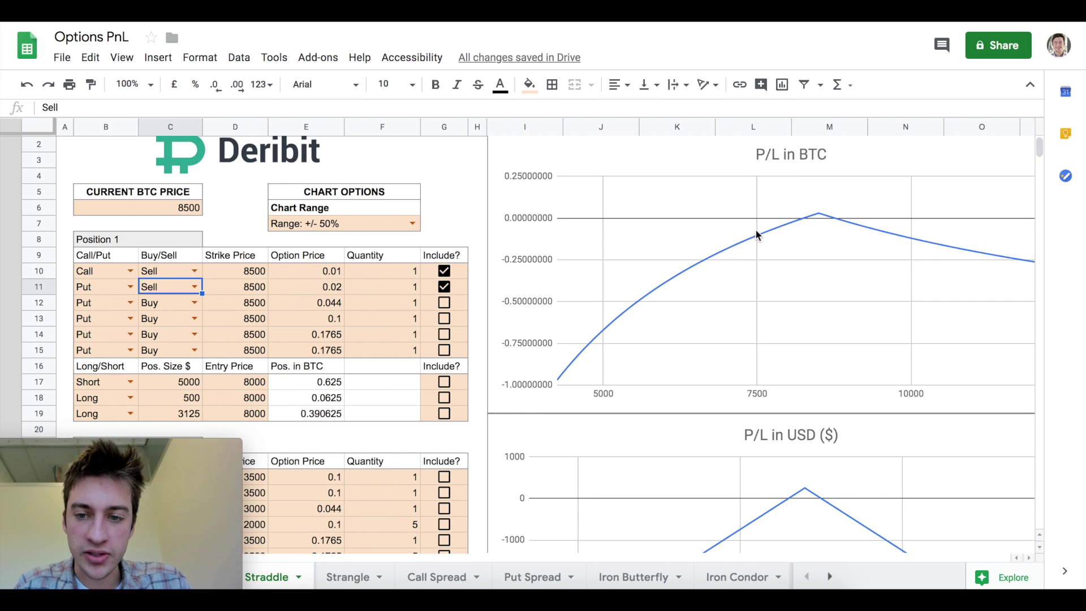
left_click(477, 191)
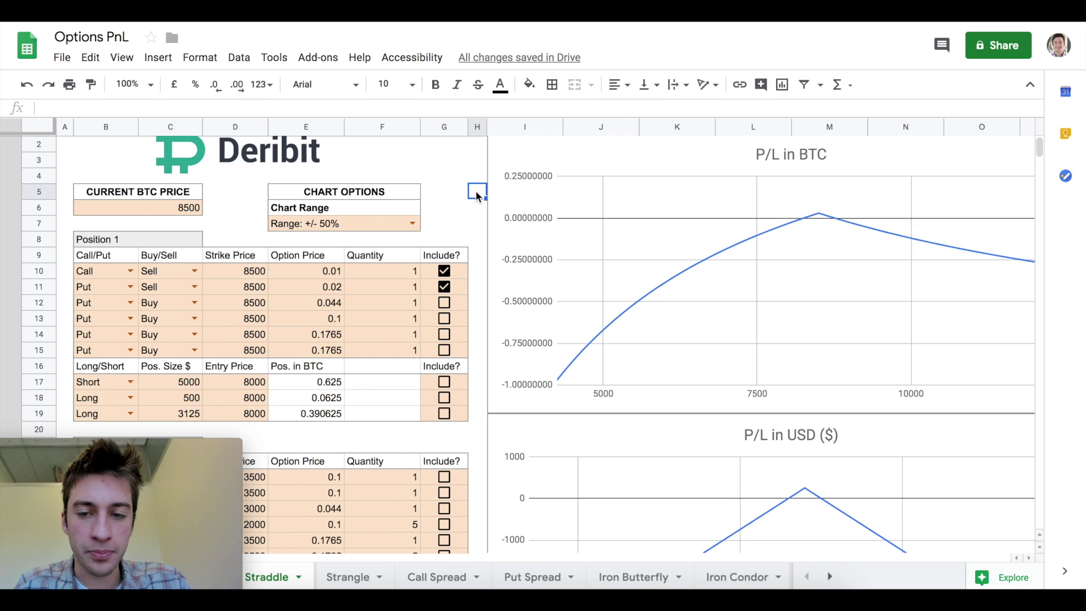
left_click(802, 219)
mouse_move(806, 219)
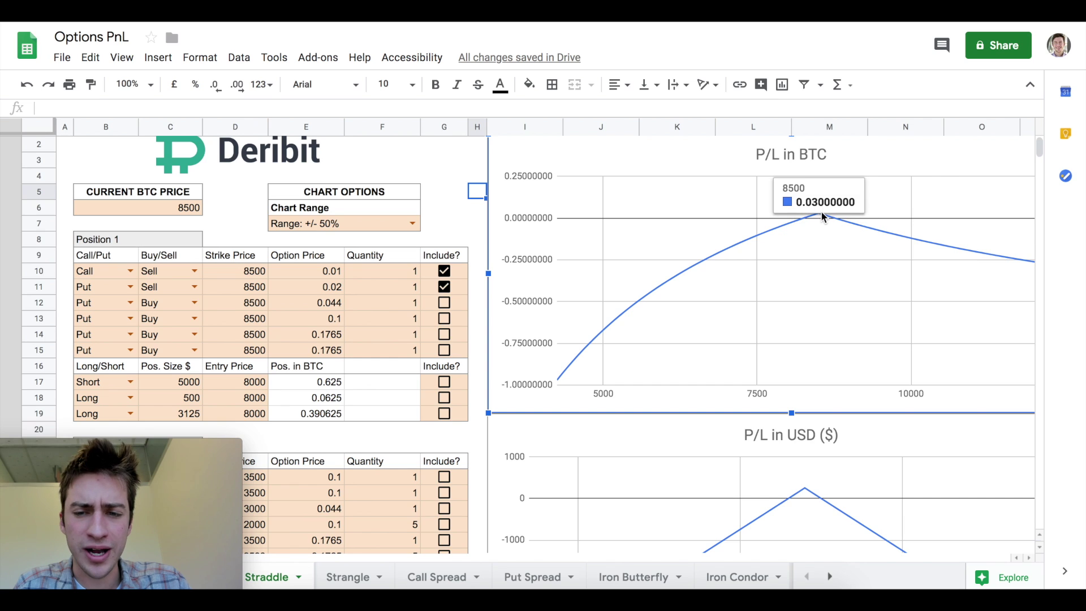
Set the call price in E10 to 0.08 and the put price in E11 to 0.07.
left_click(332, 275)
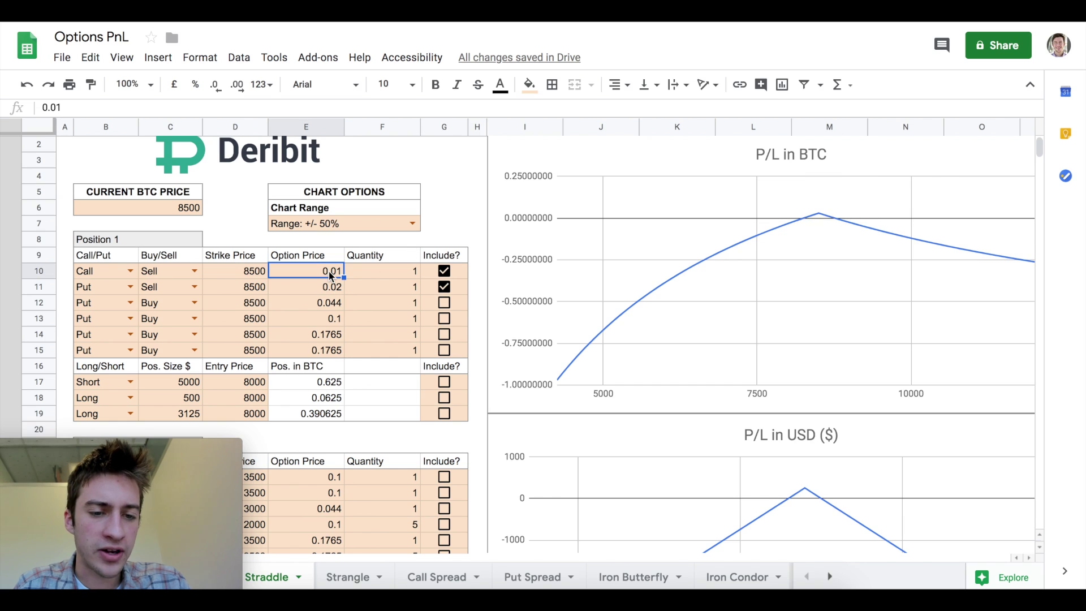
double_click(339, 270)
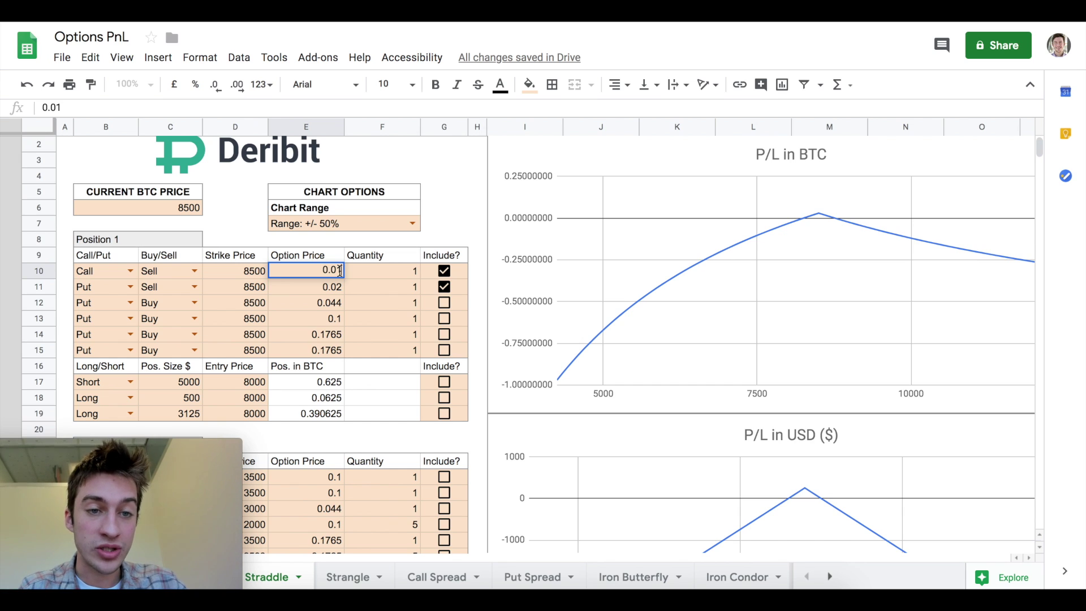
key("BackSpace")
type("8")
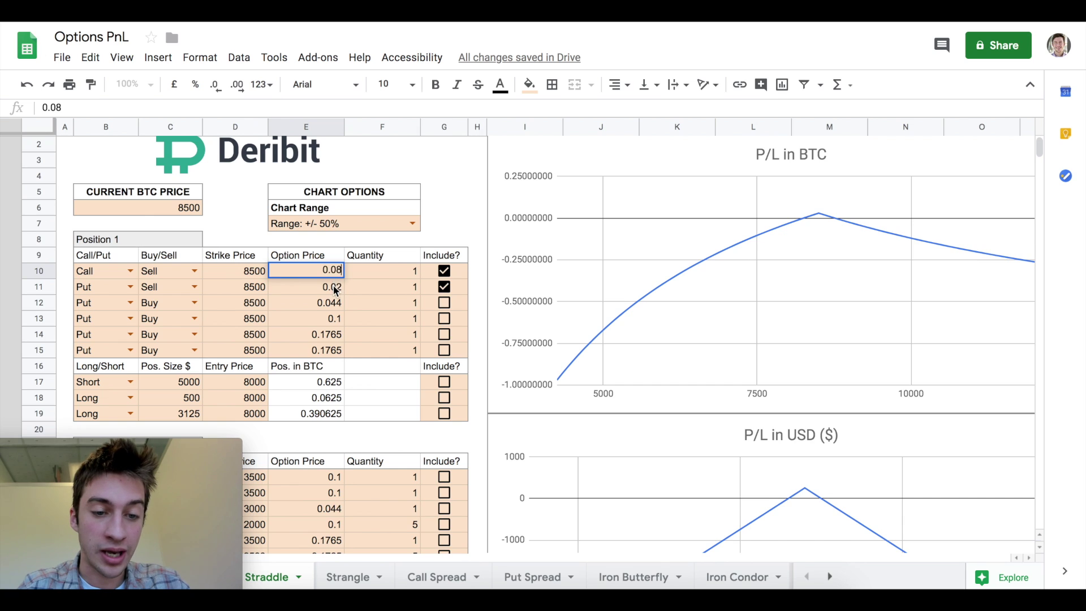
key("Return")
key("Return")
key("BackSpace")
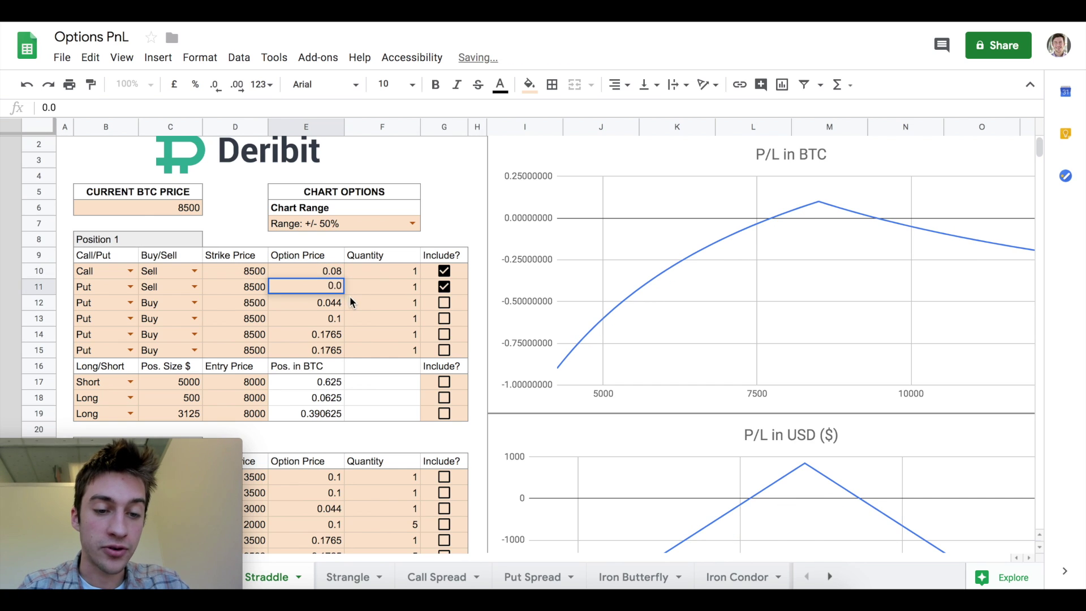
type("7")
left_click(461, 208)
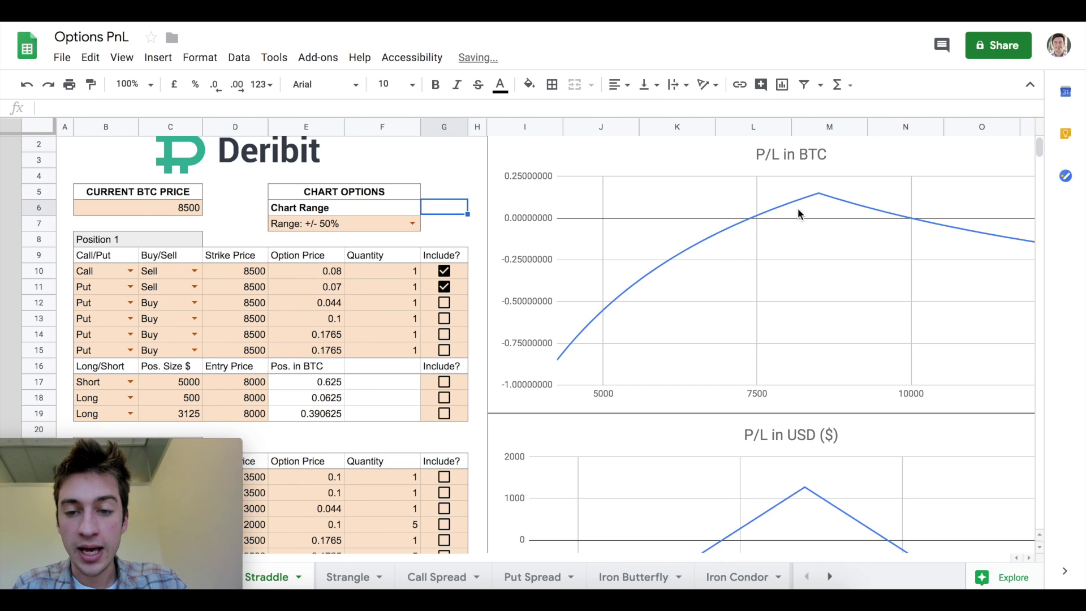
left_click(823, 195)
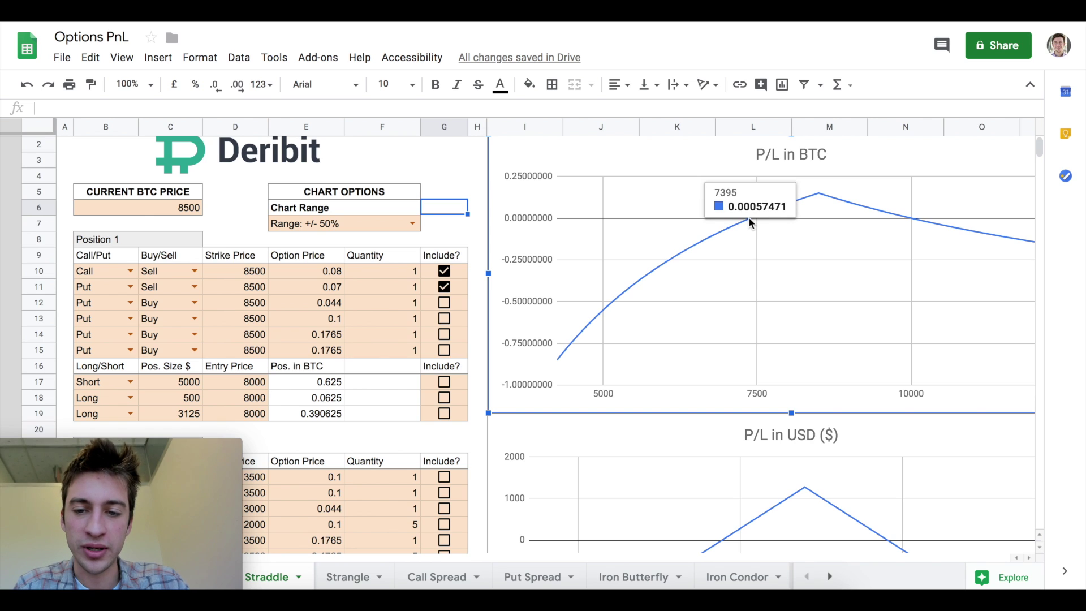
double_click(911, 219)
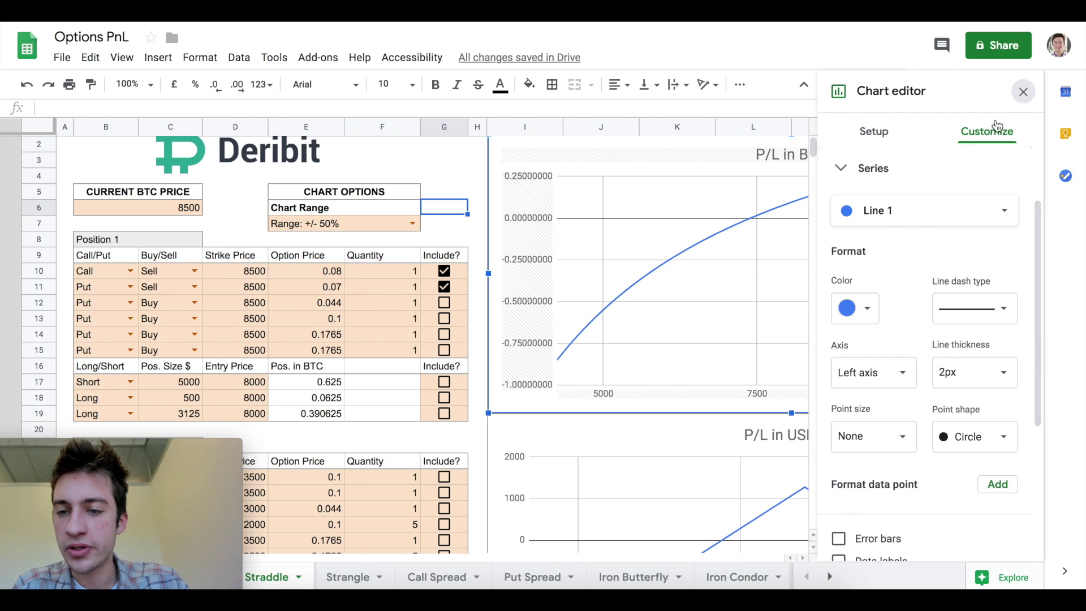
left_click(1024, 92)
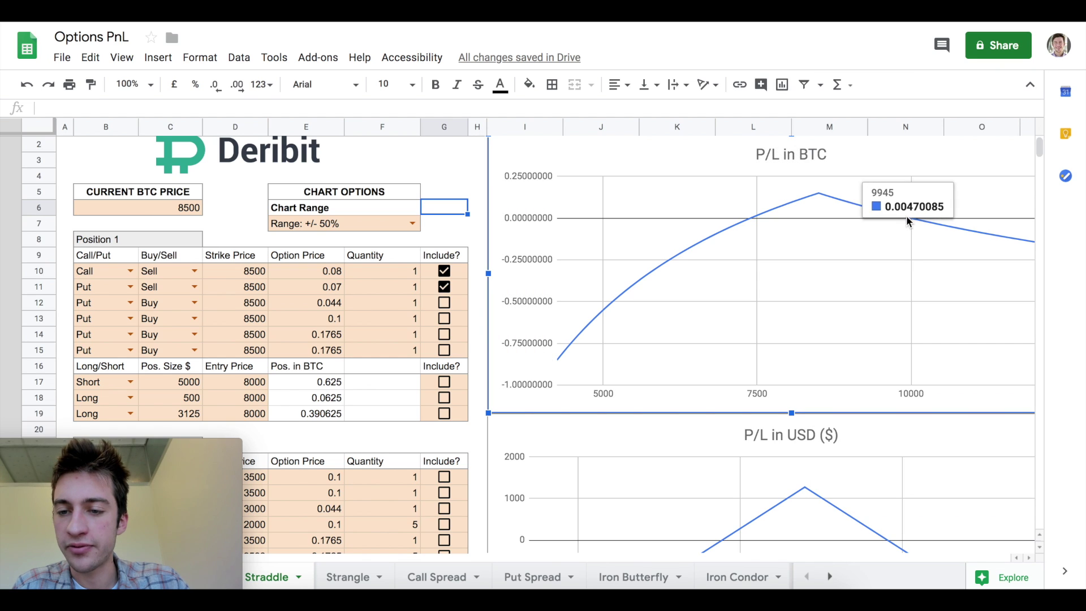
scroll(909, 218, "down", 5)
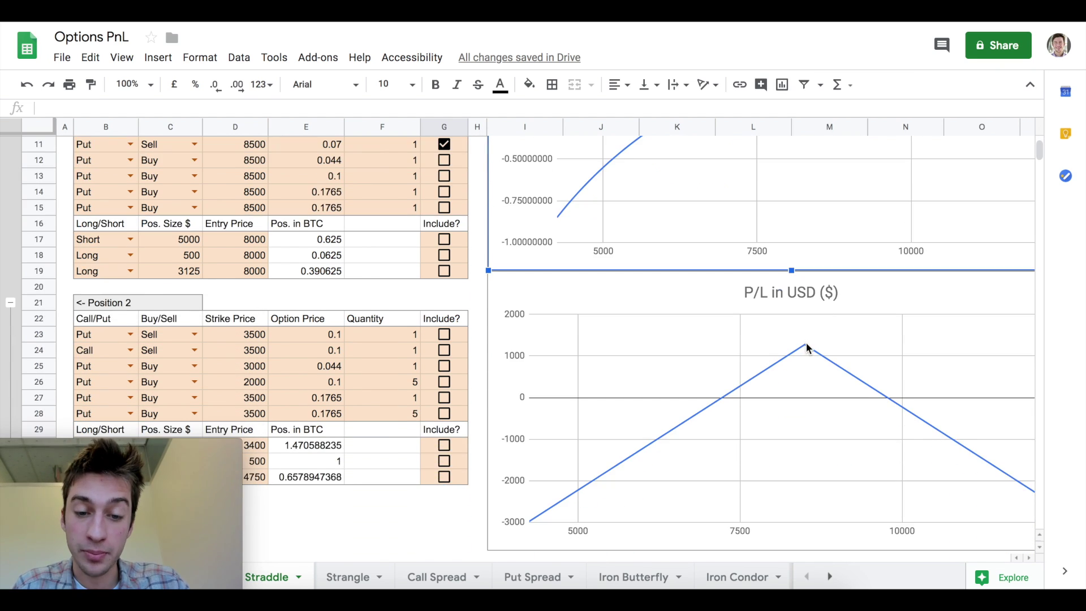
left_click(808, 347)
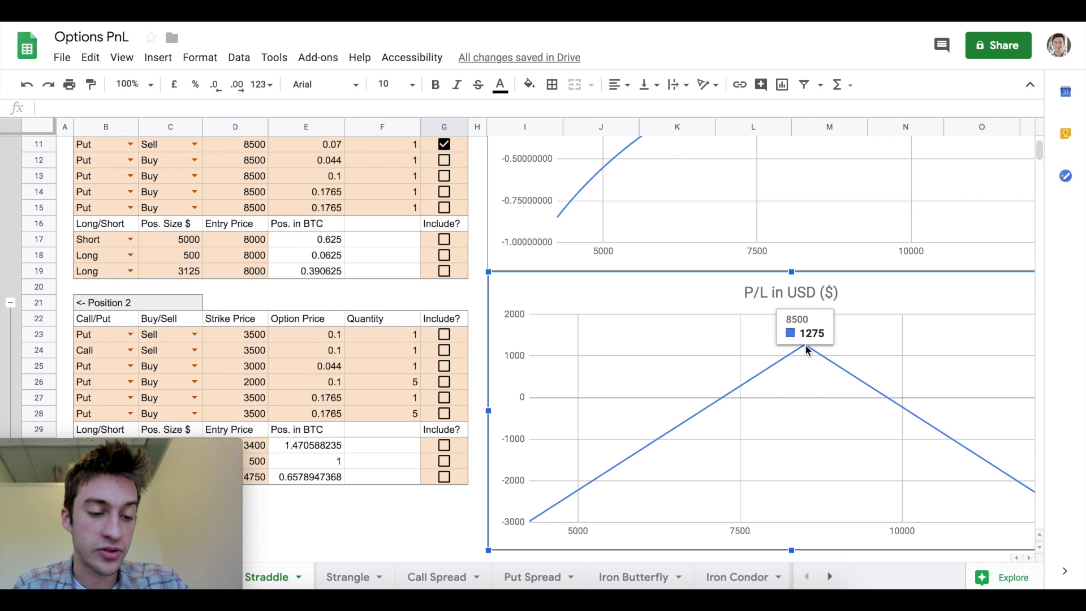
scroll(328, 152, "up", 1)
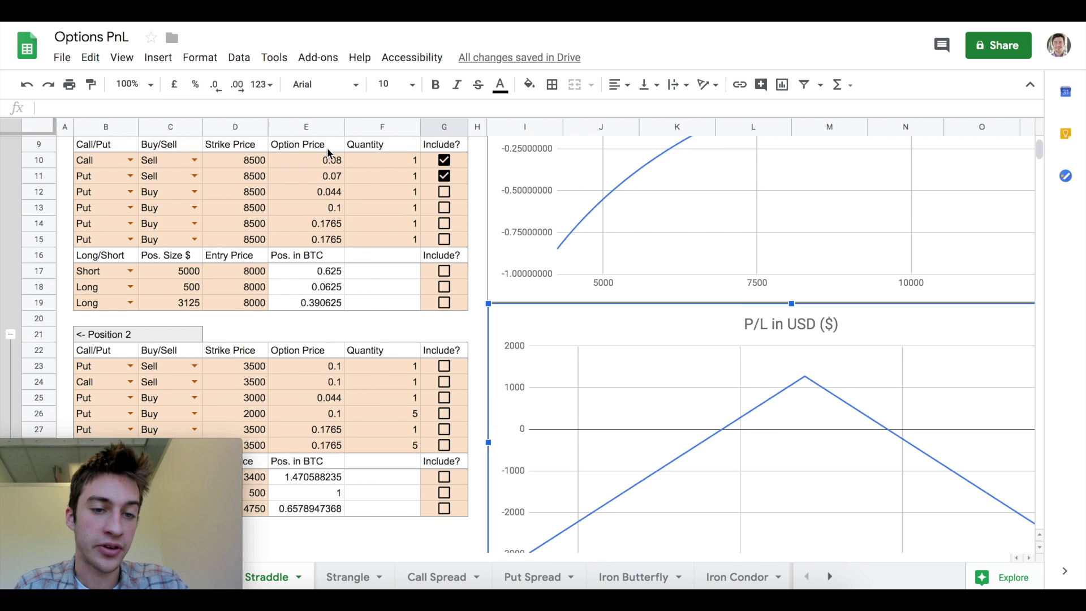
scroll(328, 159, "up", 4)
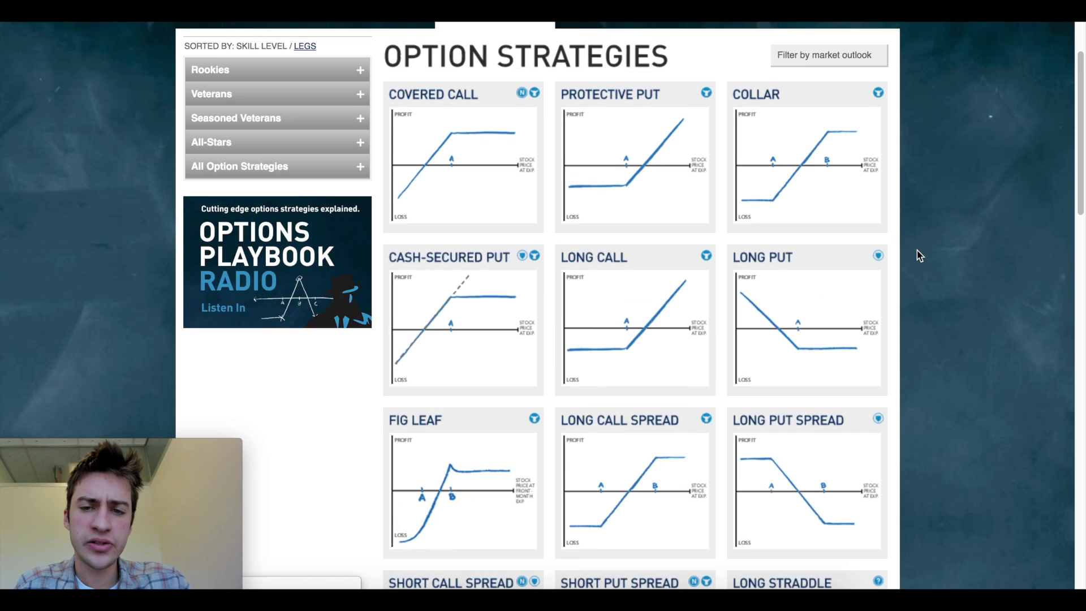
Filter the strategies to neutral outlooks by unchecking Bullish and Bearish.
scroll(918, 250, "up", 3)
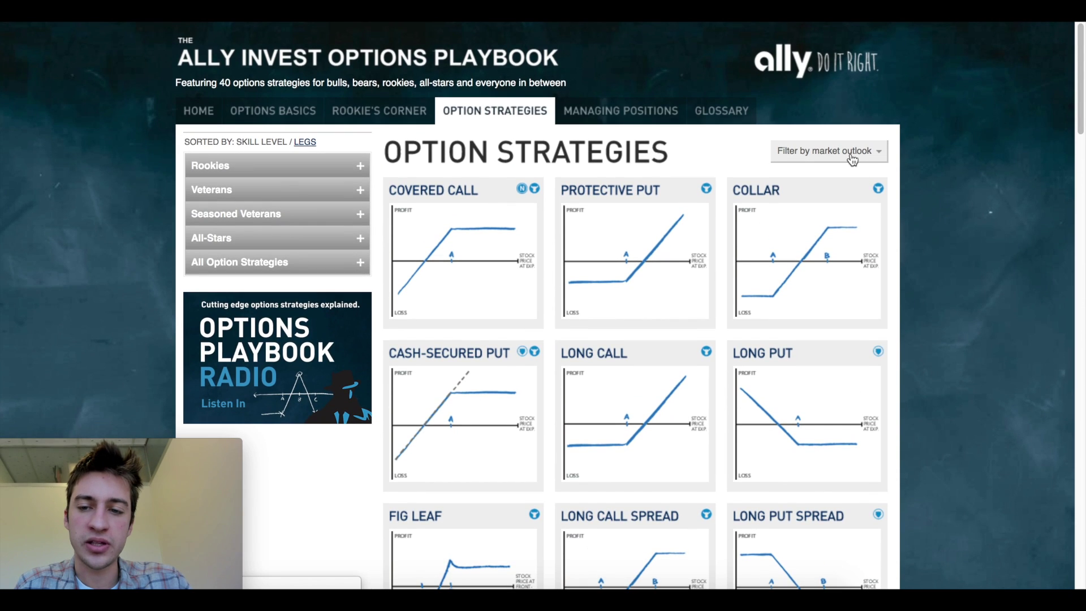
left_click(815, 151)
left_click(781, 170)
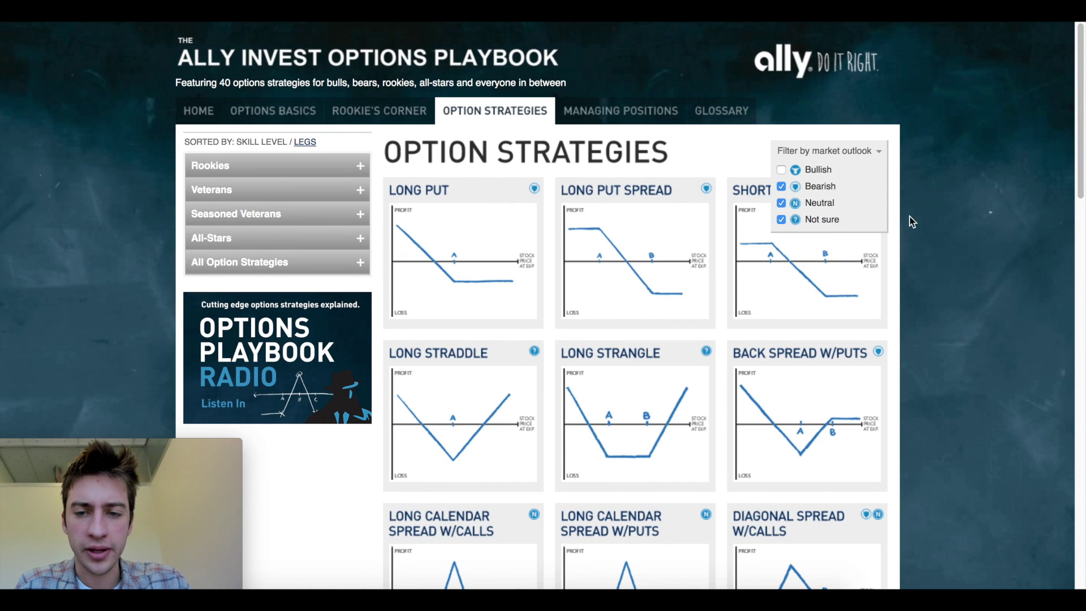
left_click(782, 187)
scroll(945, 237, "down", 2)
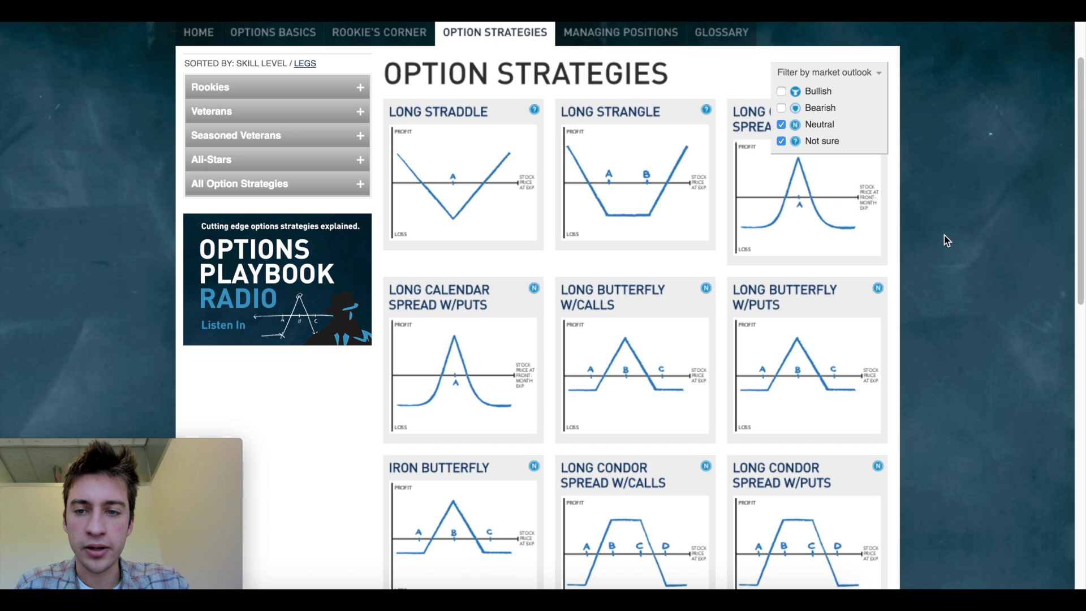
left_click(880, 82)
Scroll through the neutral strategies grid, comparing their payoff diagrams down to Double Diagonal.
scroll(925, 270, "down", 5)
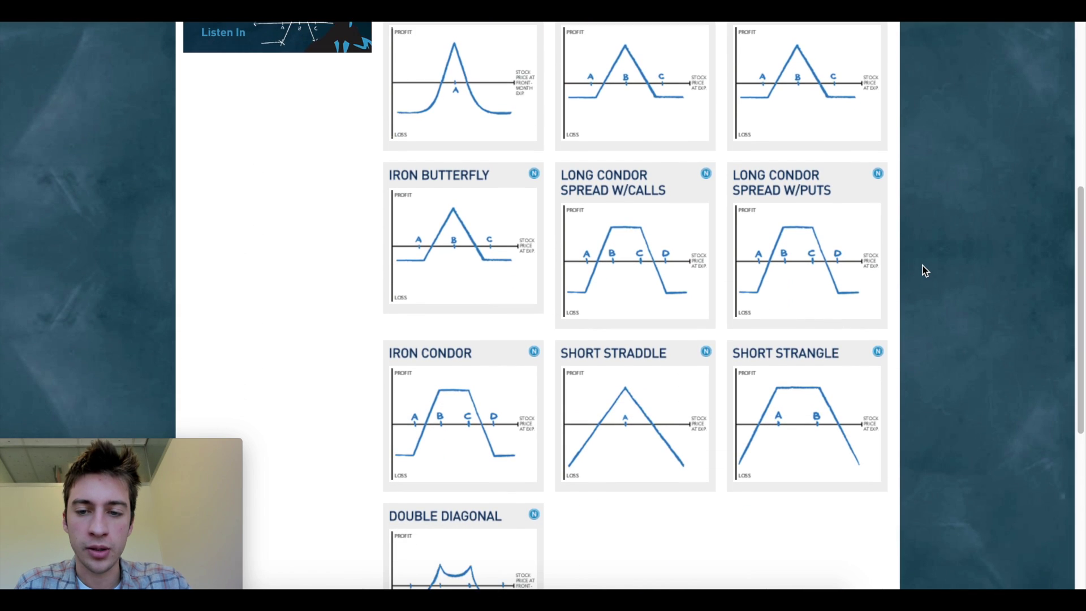
scroll(923, 271, "down", 1)
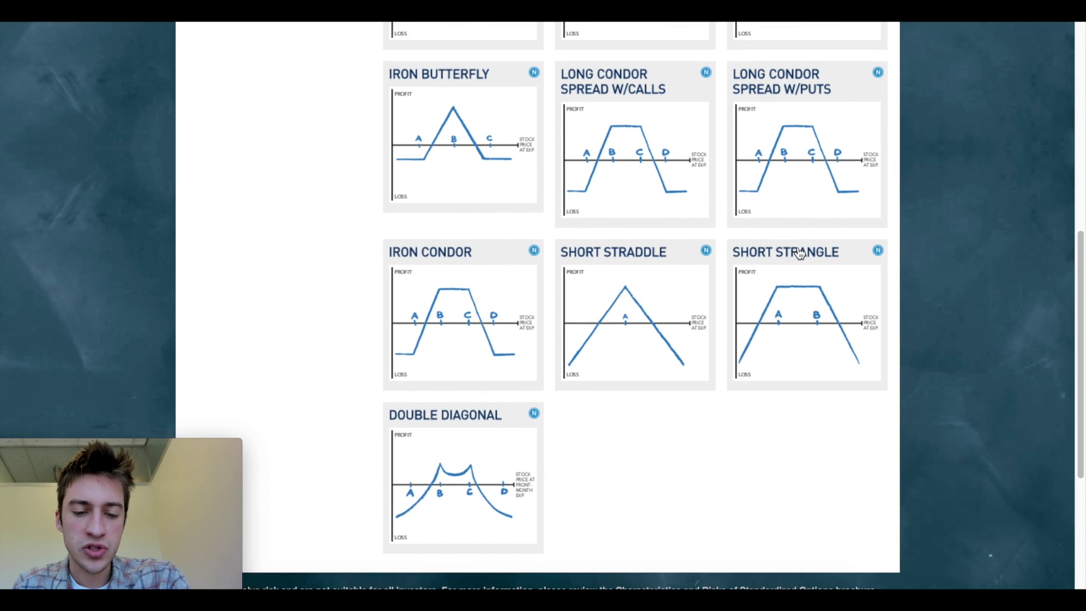
scroll(953, 218, "up", 2)
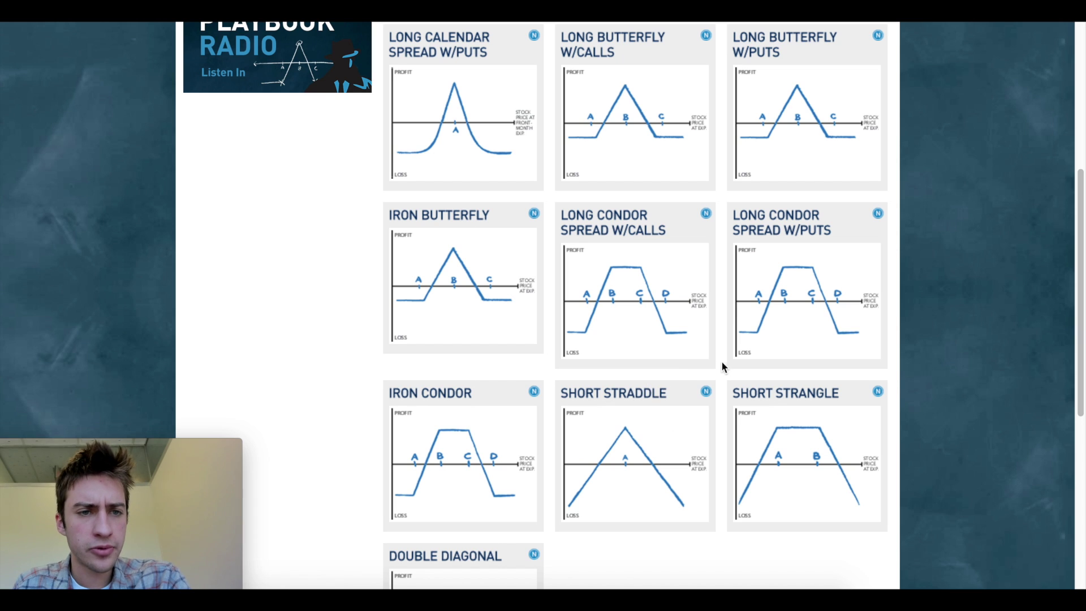
scroll(893, 306, "up", 1)
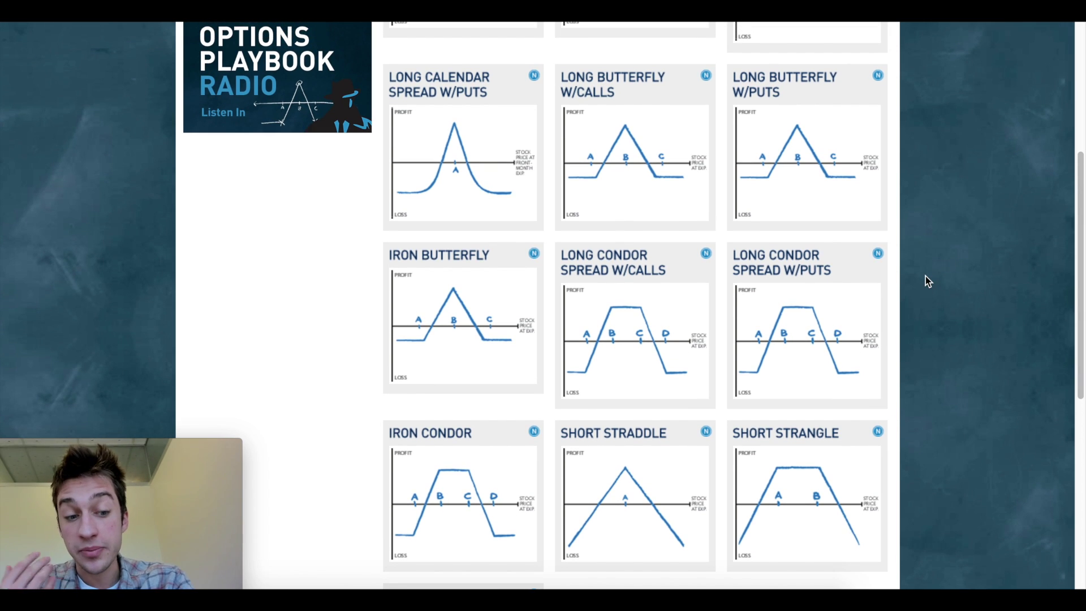
scroll(925, 276, "up", 2)
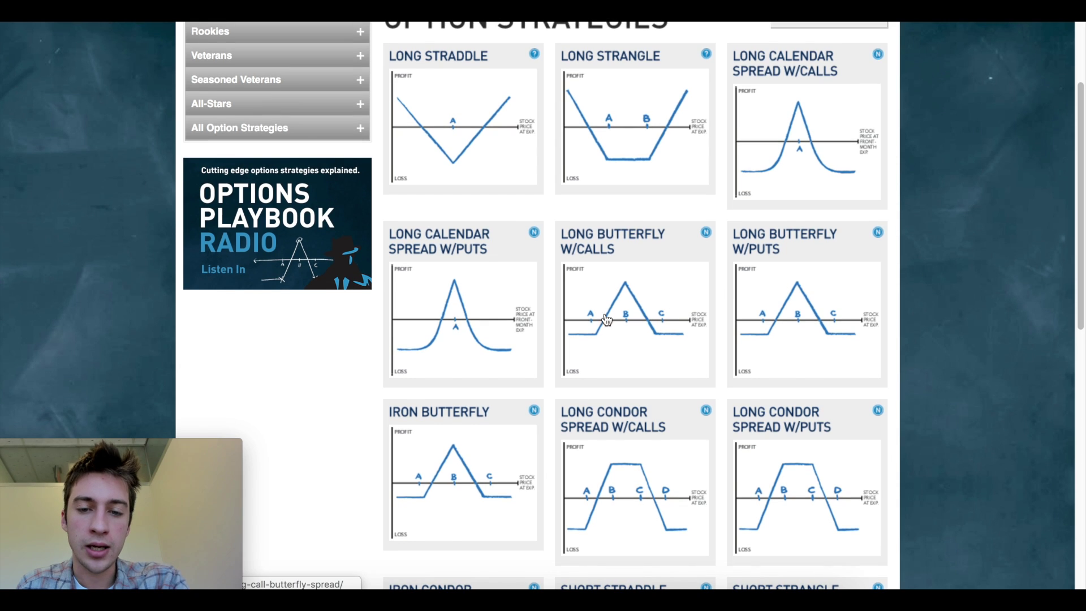
scroll(604, 310, "up", 1)
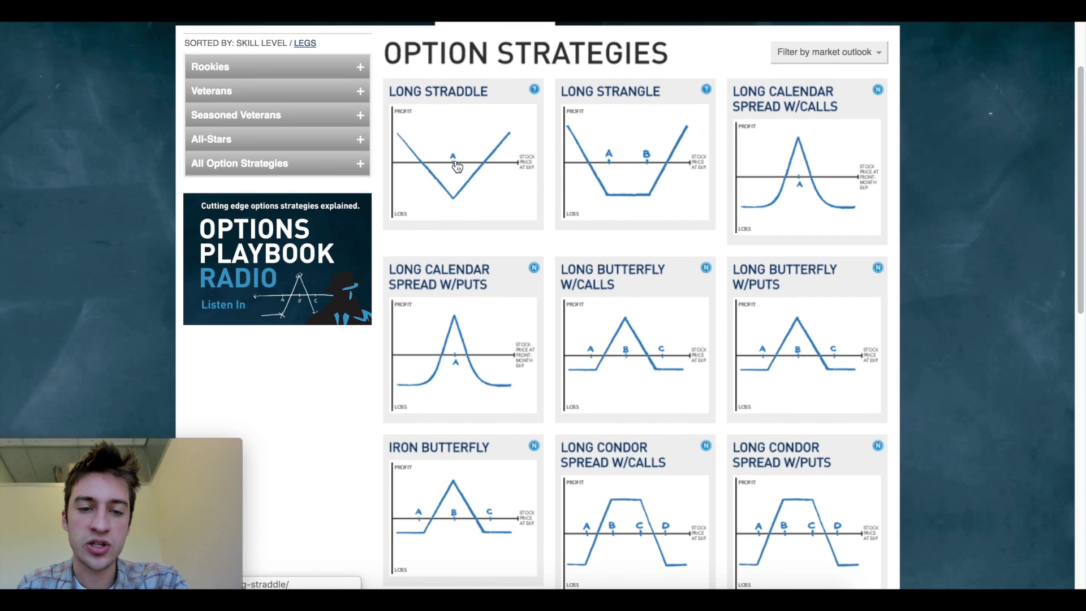
scroll(447, 163, "down", 4)
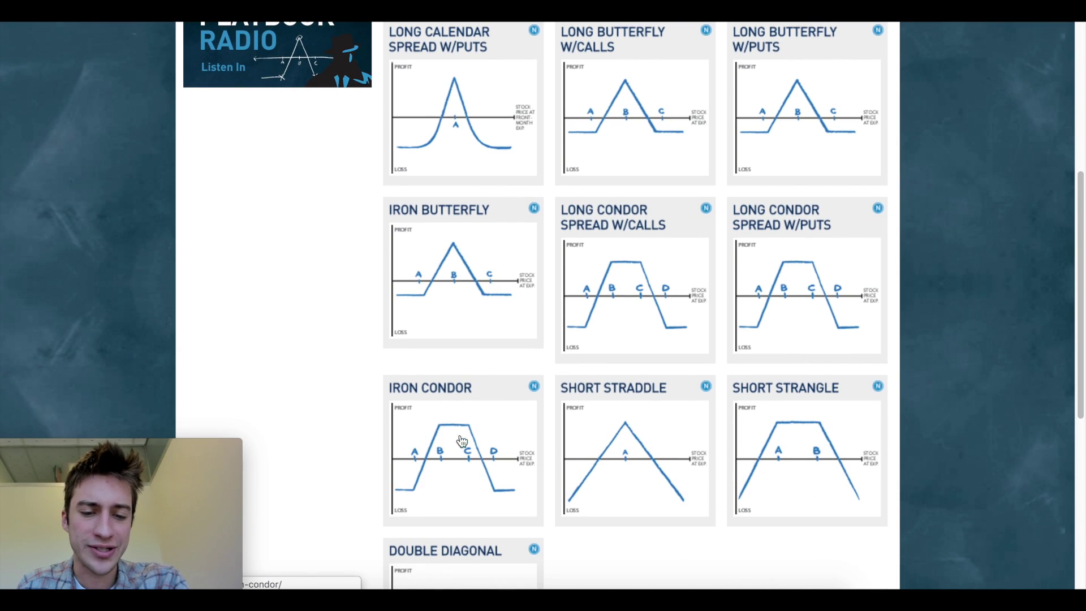
scroll(442, 440, "up", 2)
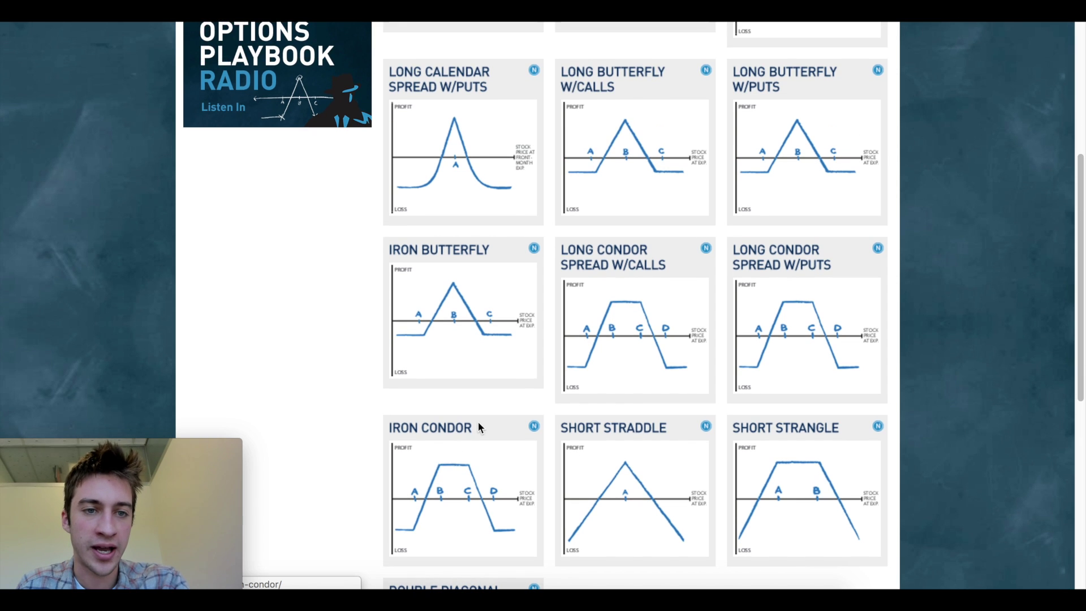
scroll(477, 422, "up", 2)
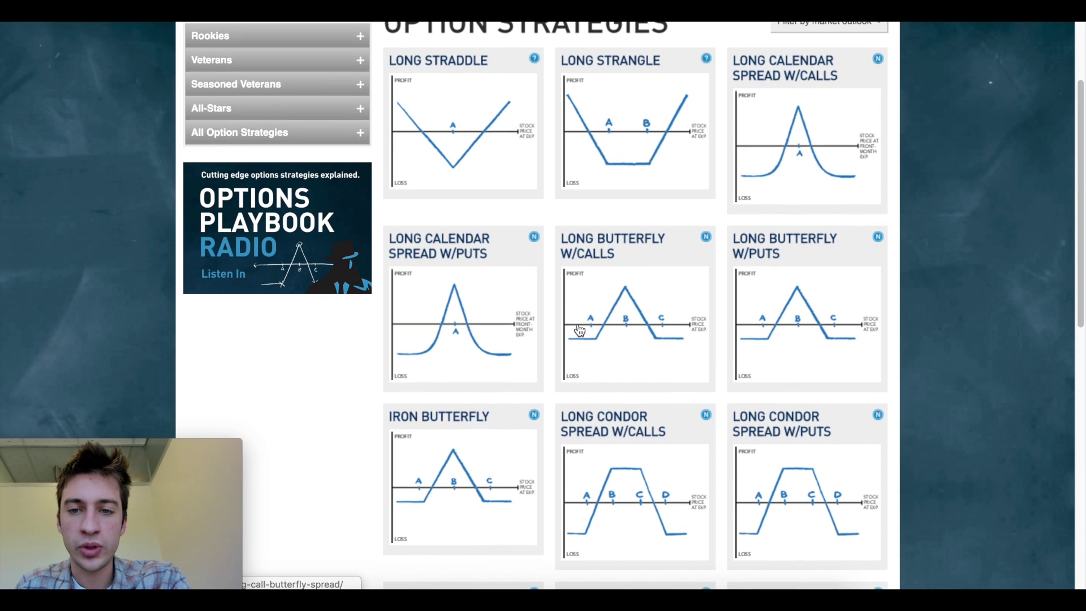
scroll(918, 263, "down", 5)
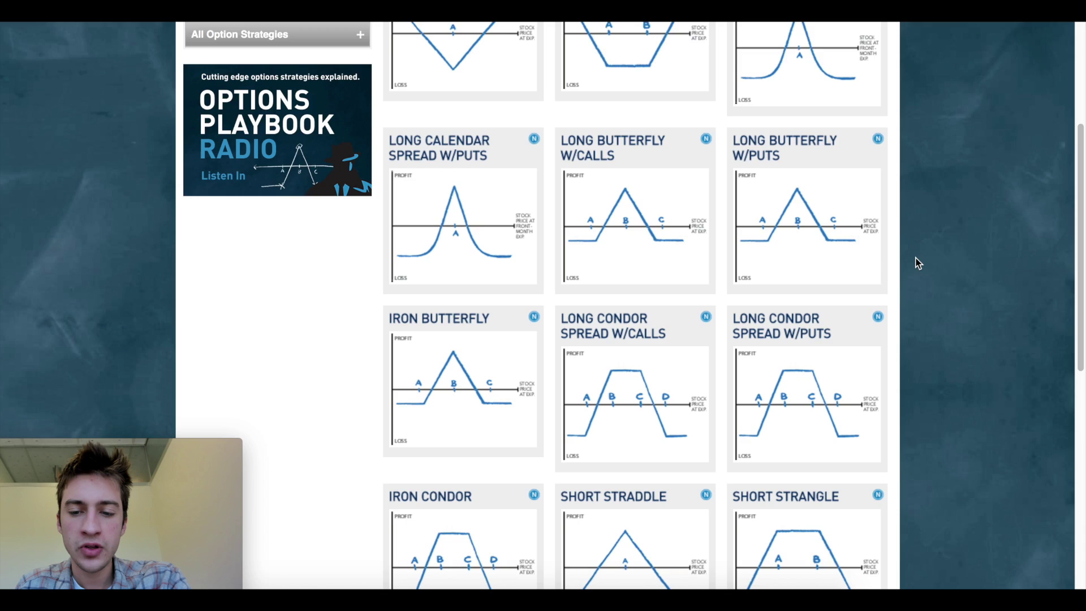
scroll(917, 263, "down", 1)
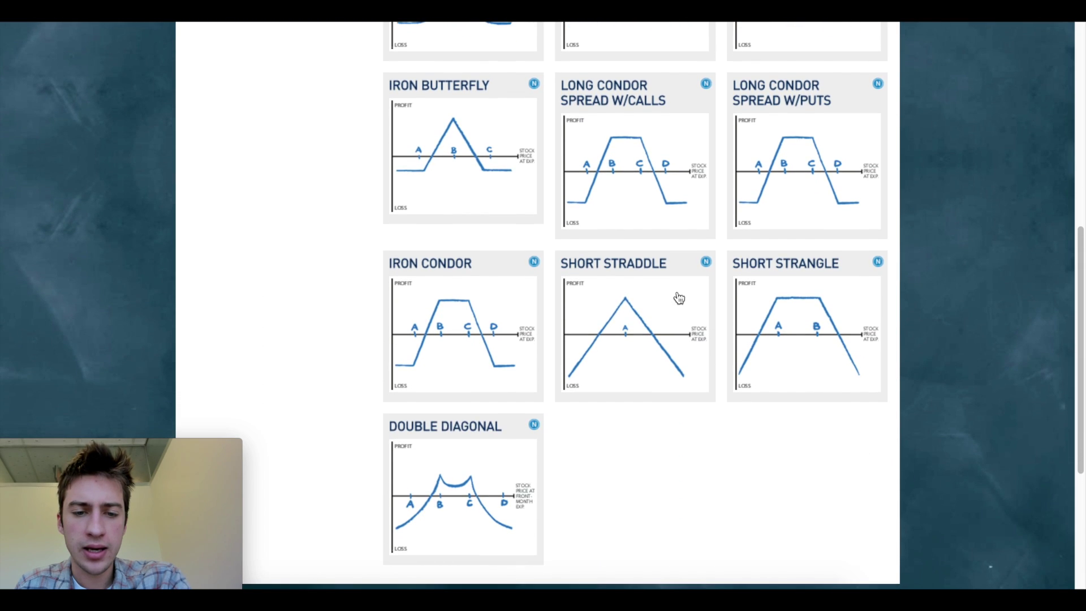
scroll(758, 272, "up", 2)
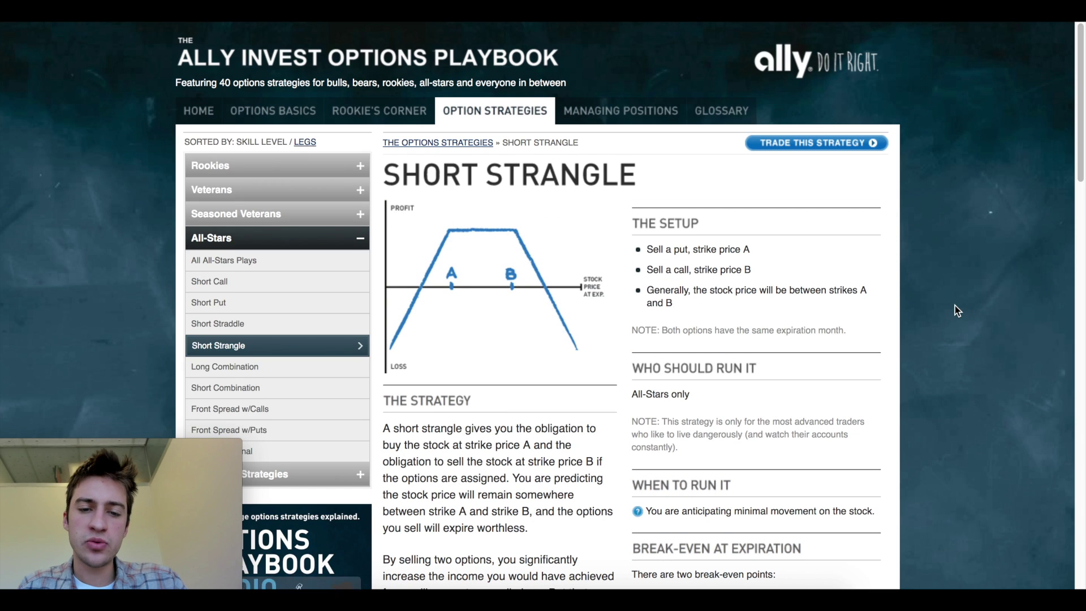
scroll(955, 308, "down", 2)
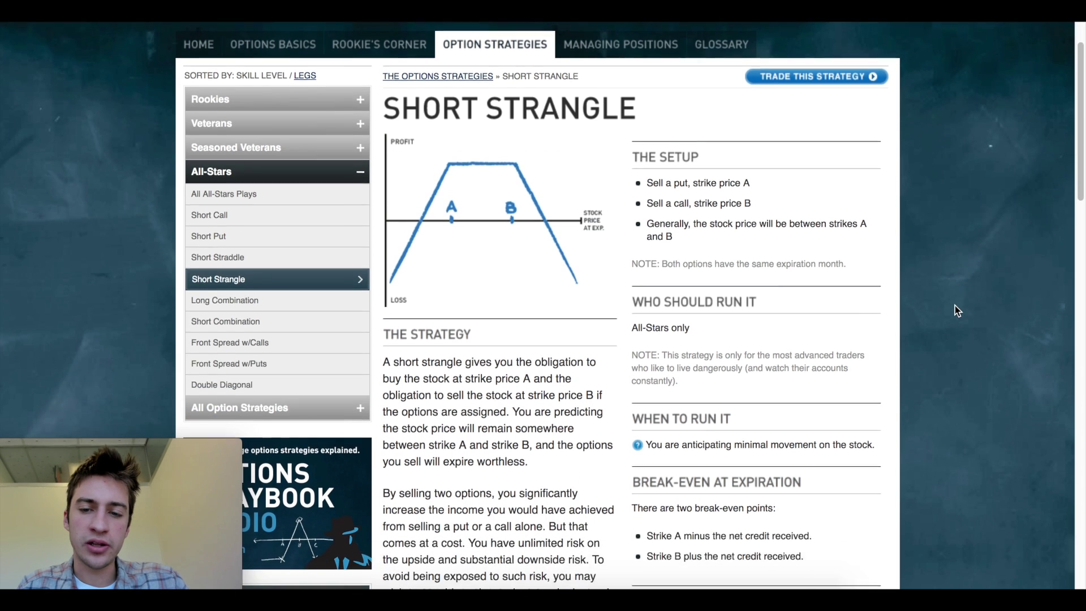
scroll(955, 311, "down", 1)
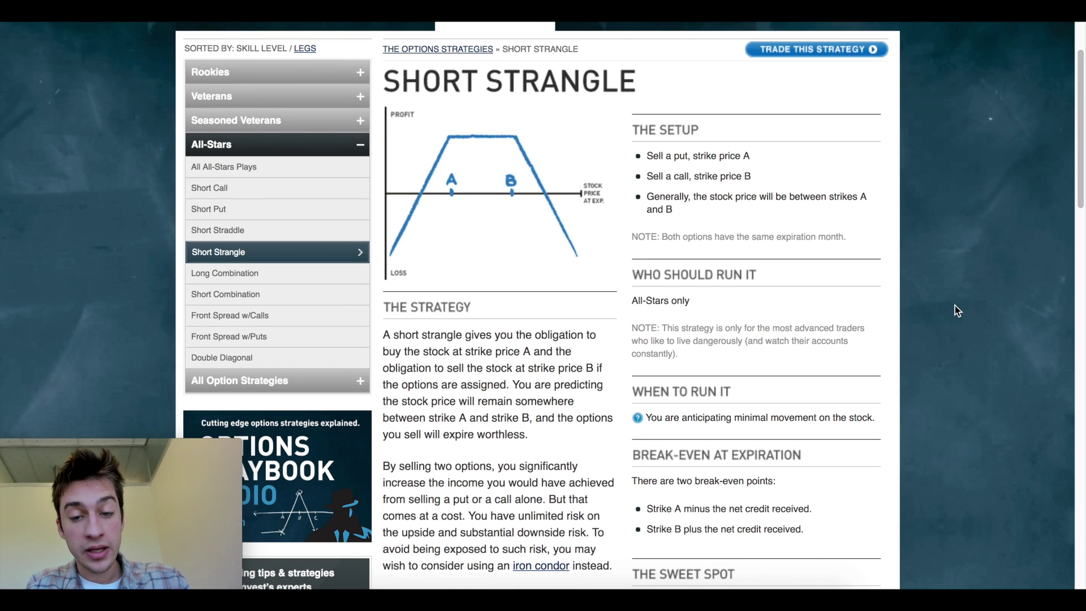
scroll(955, 311, "down", 5)
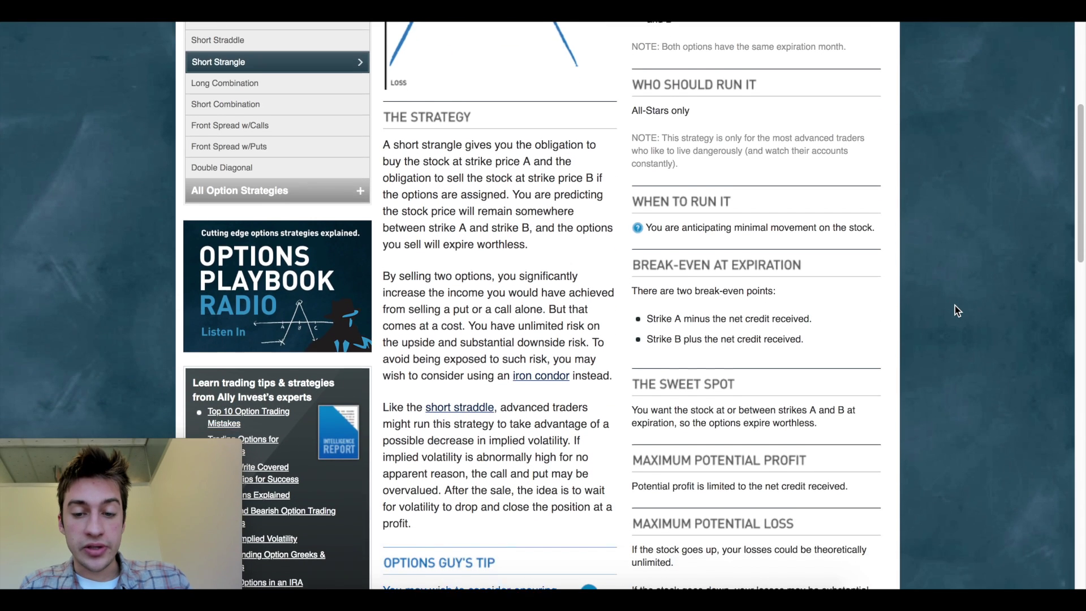
scroll(675, 396, "down", 2)
scroll(632, 404, "up", 6)
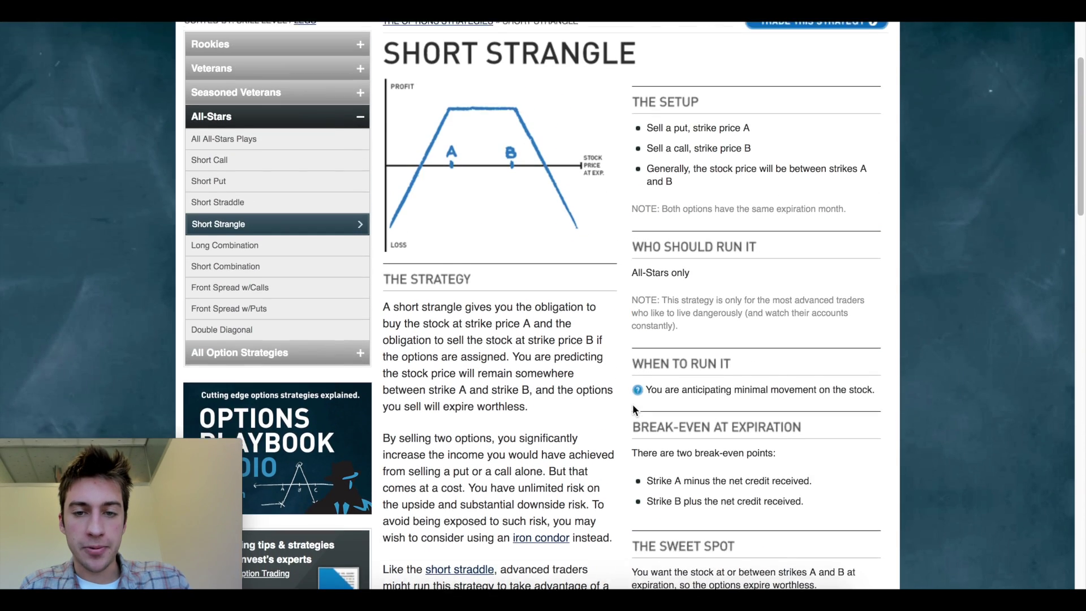
scroll(633, 409, "up", 2)
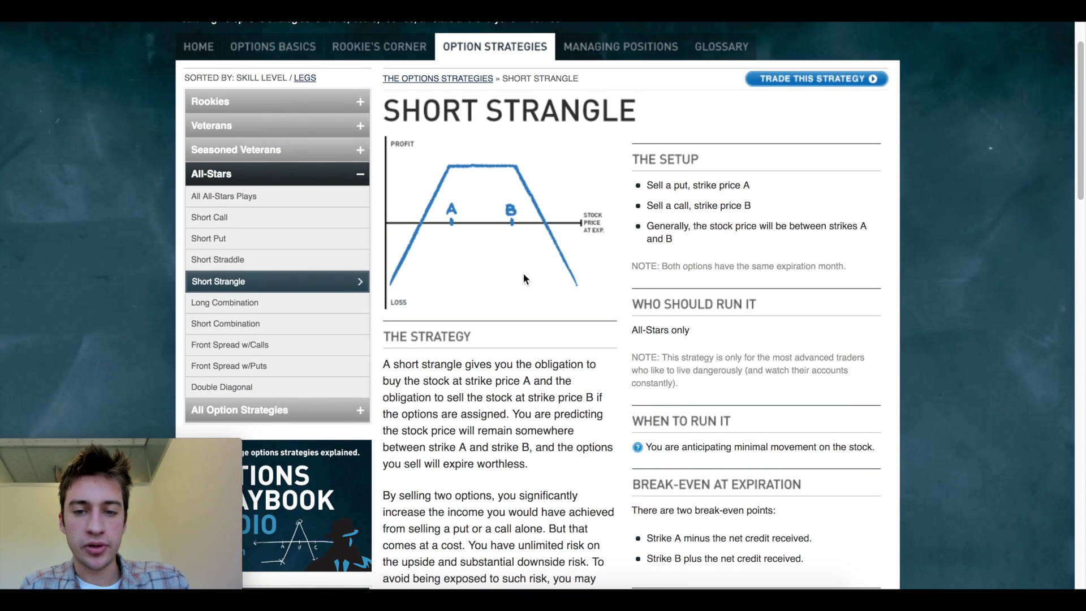
left_click_drag(648, 225, 695, 242)
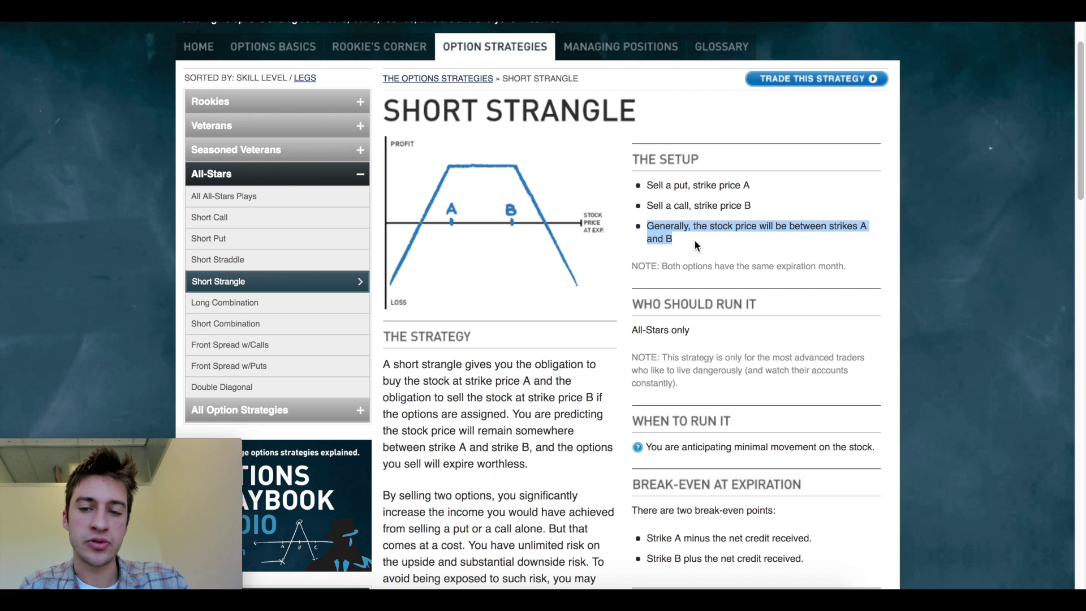
left_click(694, 239)
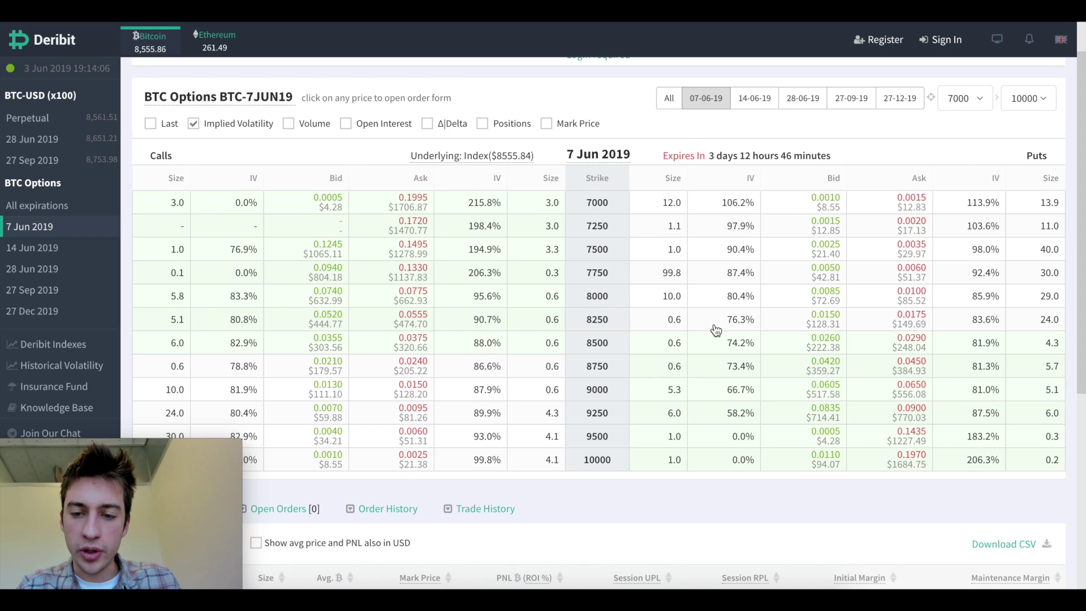
Review the BTC-7JUN19 option quotes, then go to the Options PnL Strangle sheet.
scroll(705, 327, "up", 1)
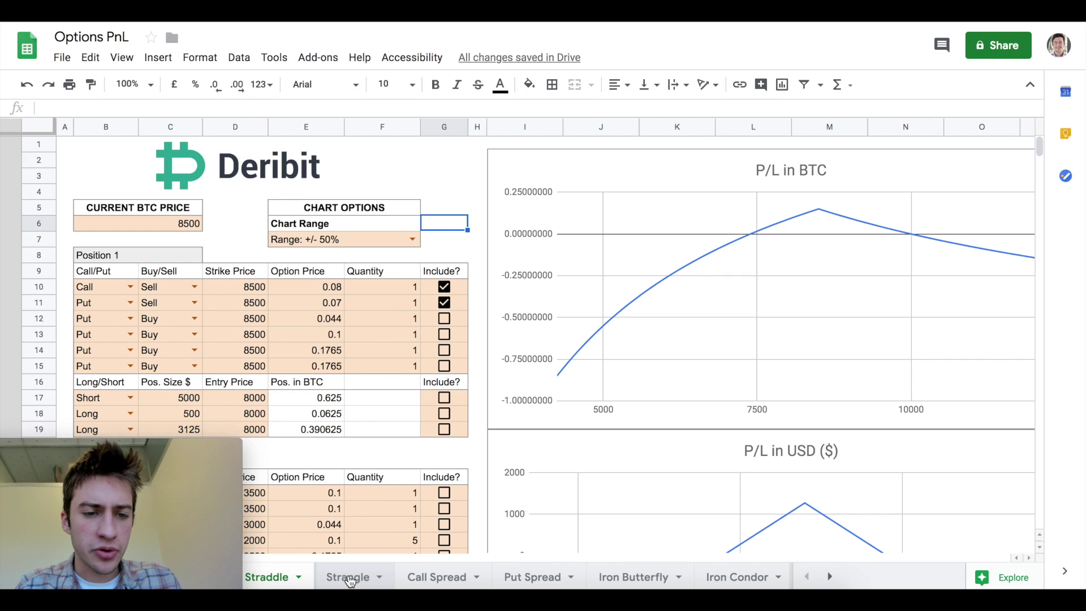
left_click(349, 578)
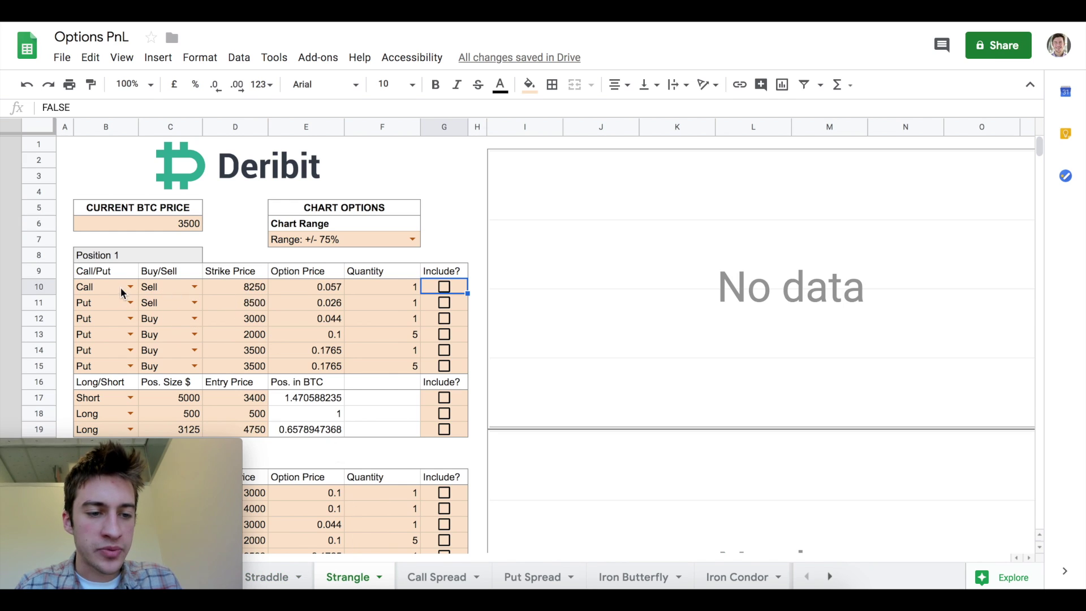
Enter strike 8250 for the put in D11 and 8500 for the call in D10.
left_click(257, 306)
double_click(258, 306)
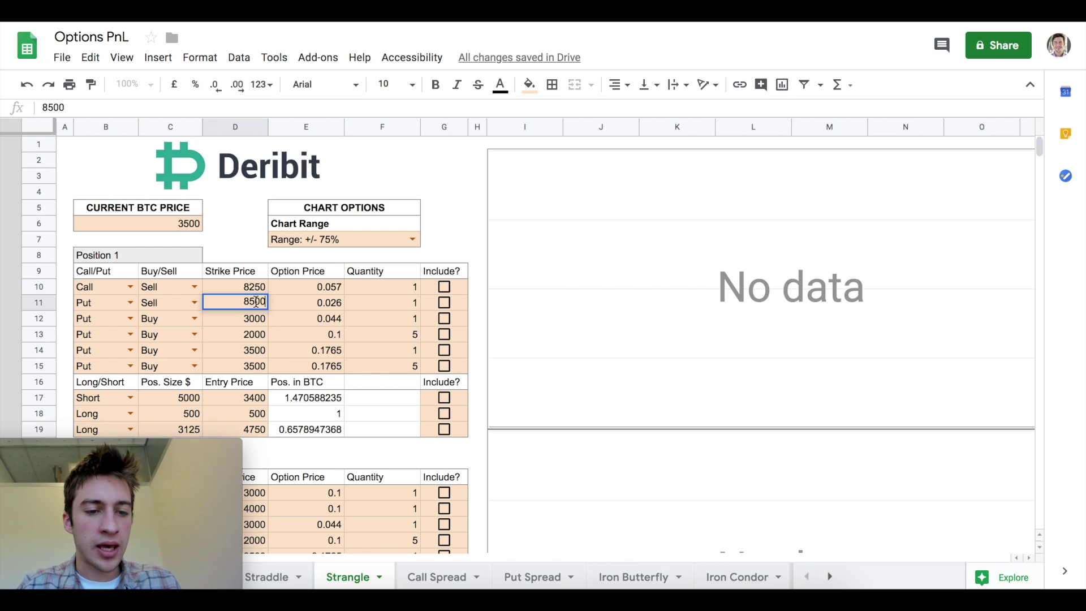
double_click(258, 306)
type("8250")
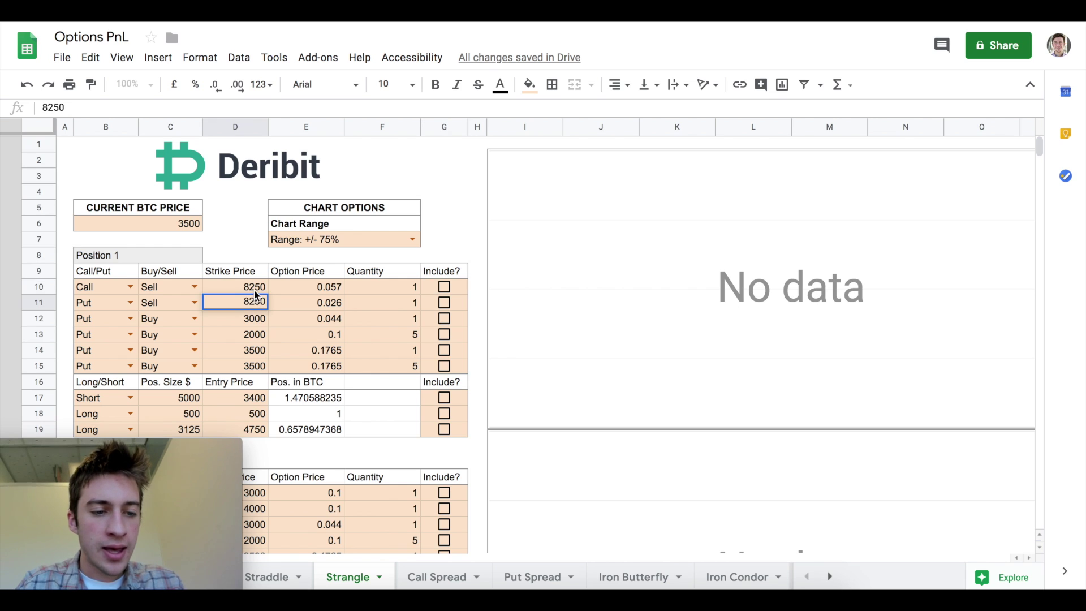
double_click(255, 290)
type("8500")
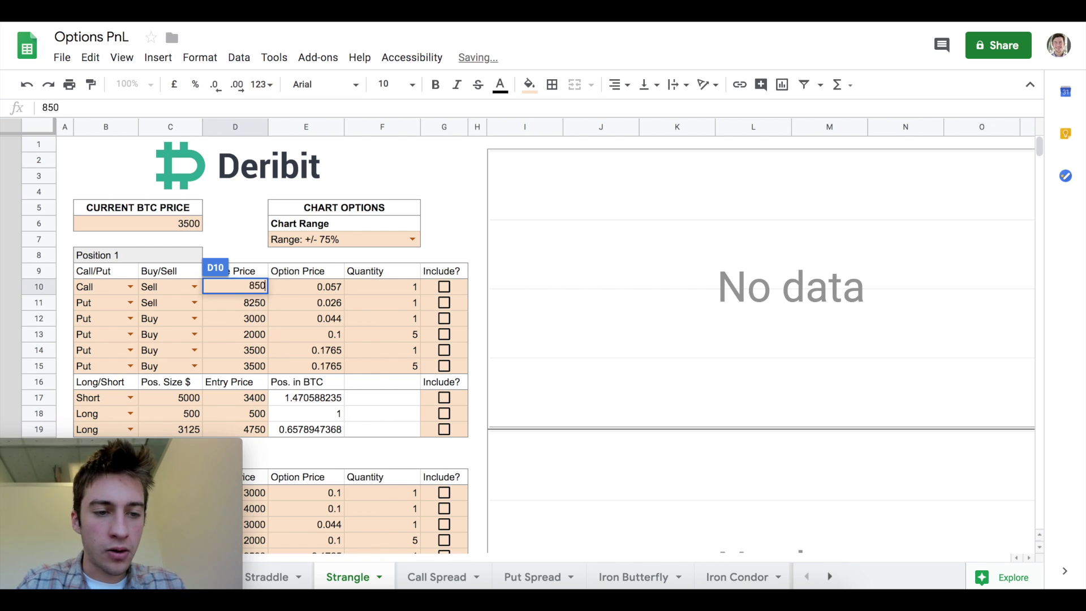
left_click(261, 242)
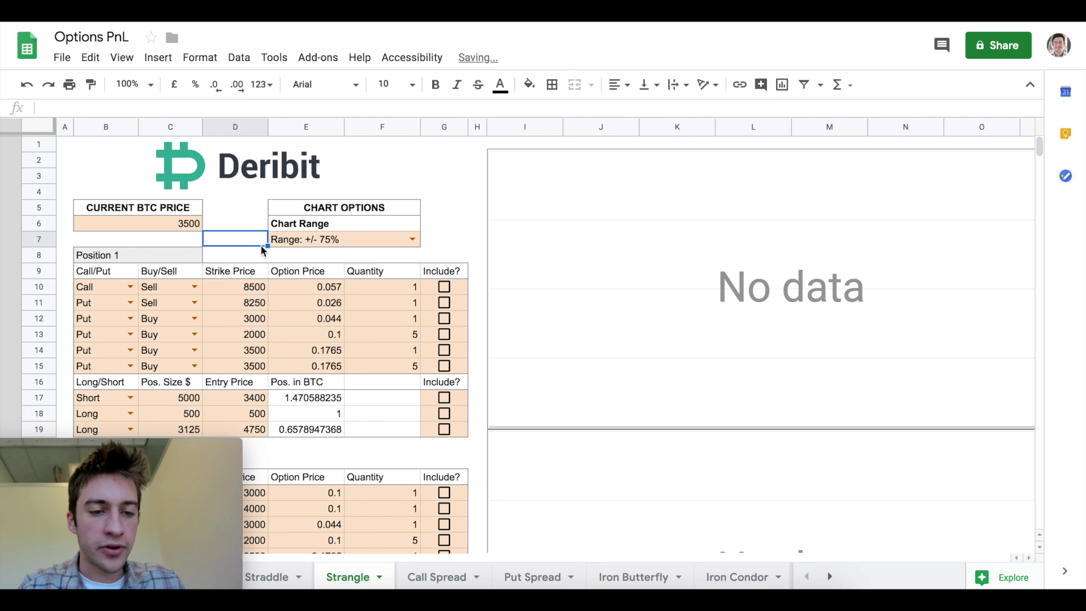
Check the options chain quotes and set the put's option price in E11 to 0.017.
left_click(251, 309)
left_click(342, 310)
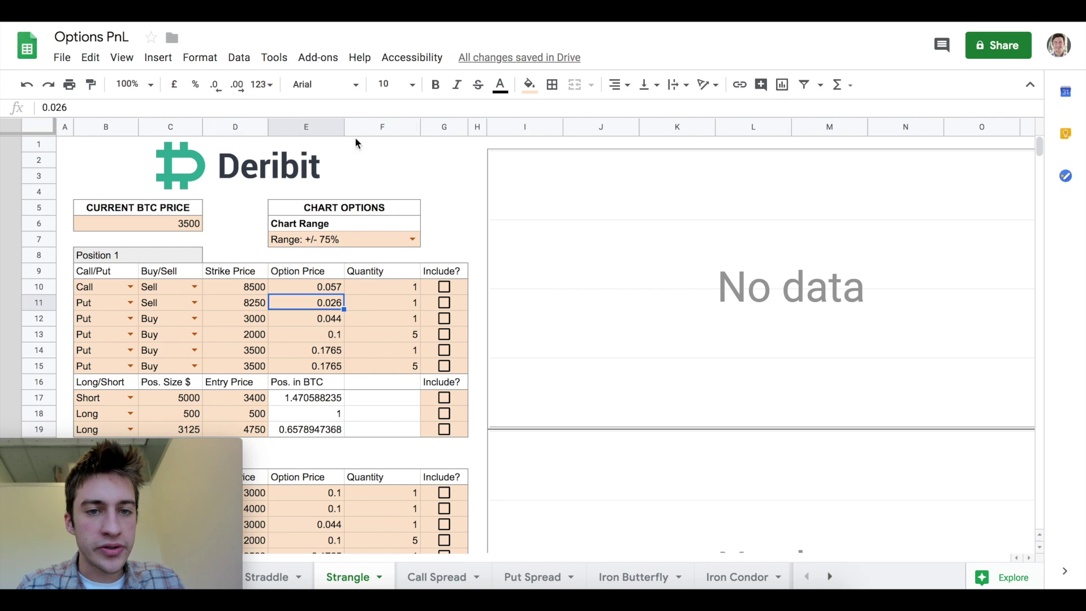
key("ctrl+Tab")
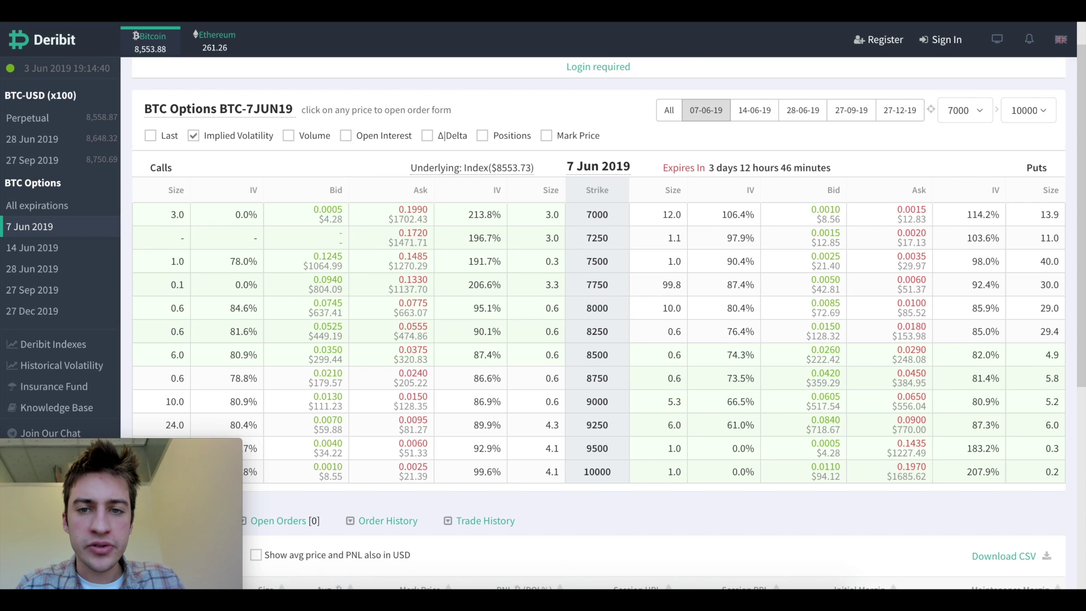
key("ctrl+Tab")
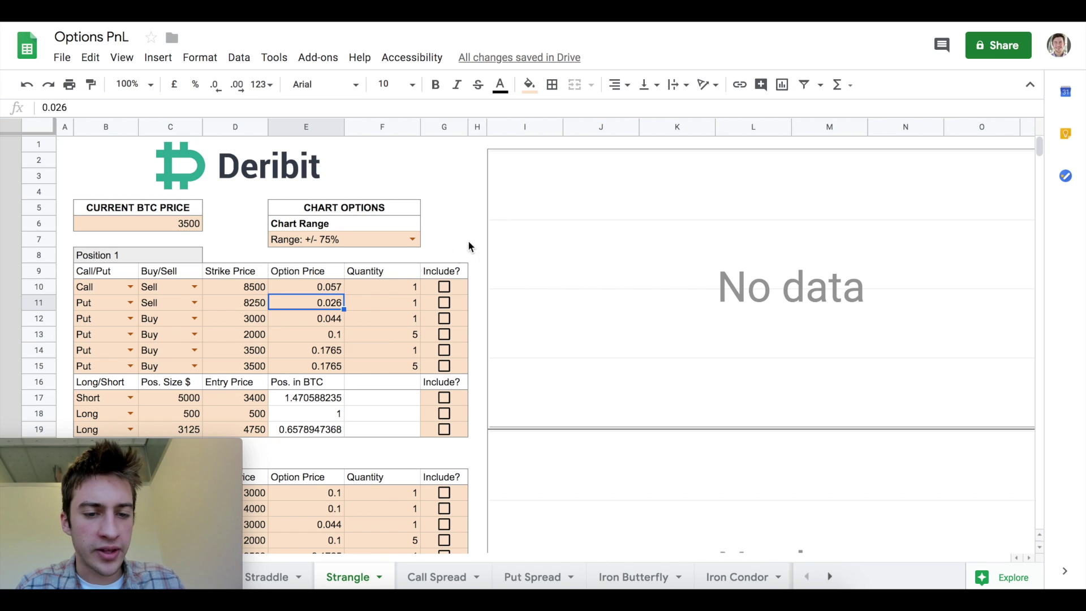
double_click(331, 301)
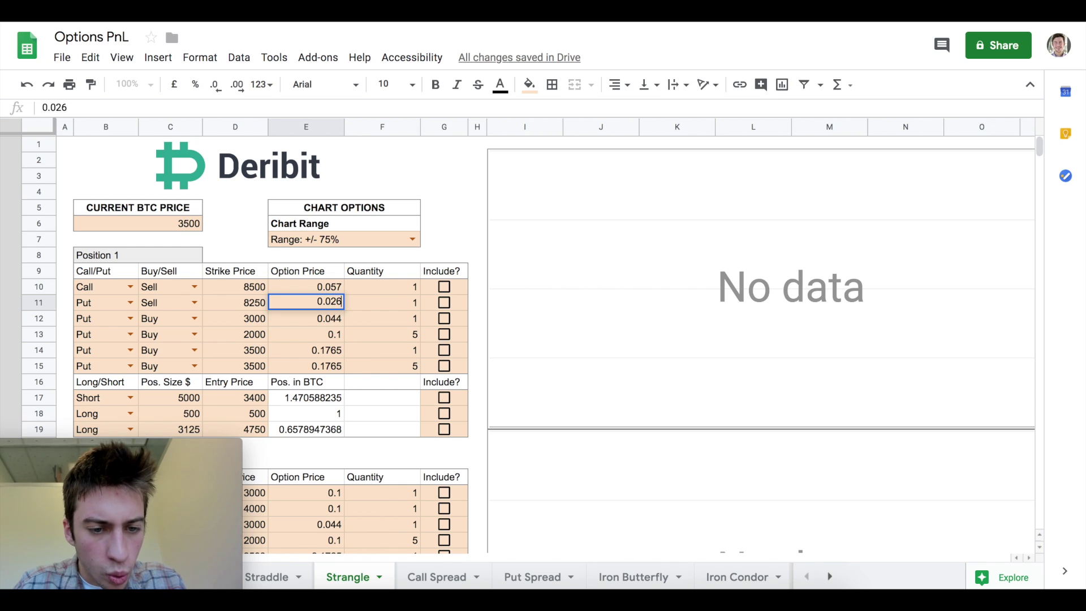
key("BackSpace")
key("BackSpace")
type("17")
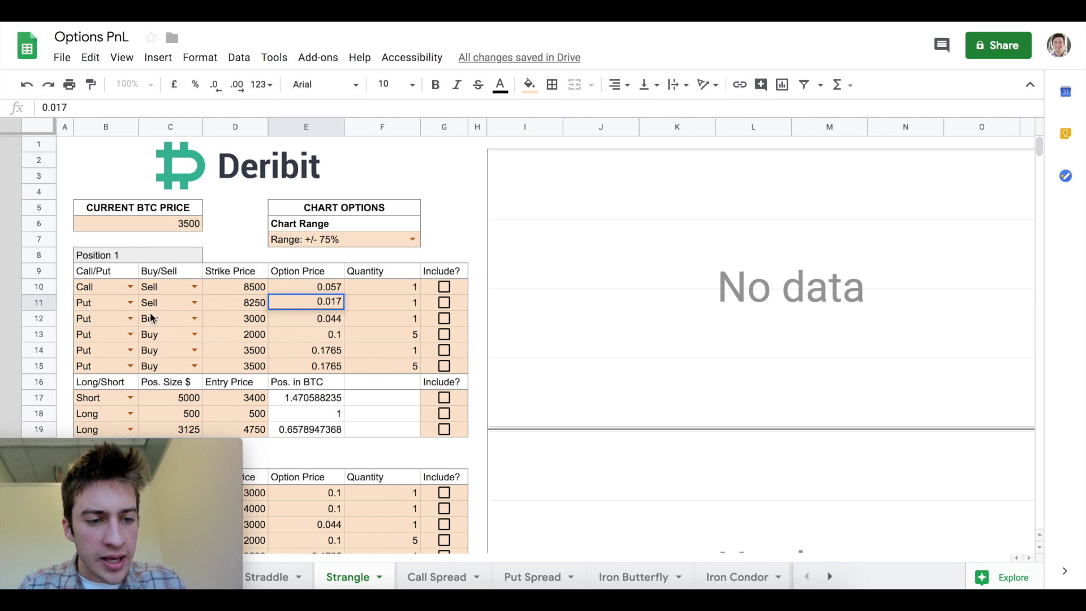
left_click(326, 287)
Recheck the chain and set the 8500 call's option price in E10 to 0.037.
key("ctrl+Tab")
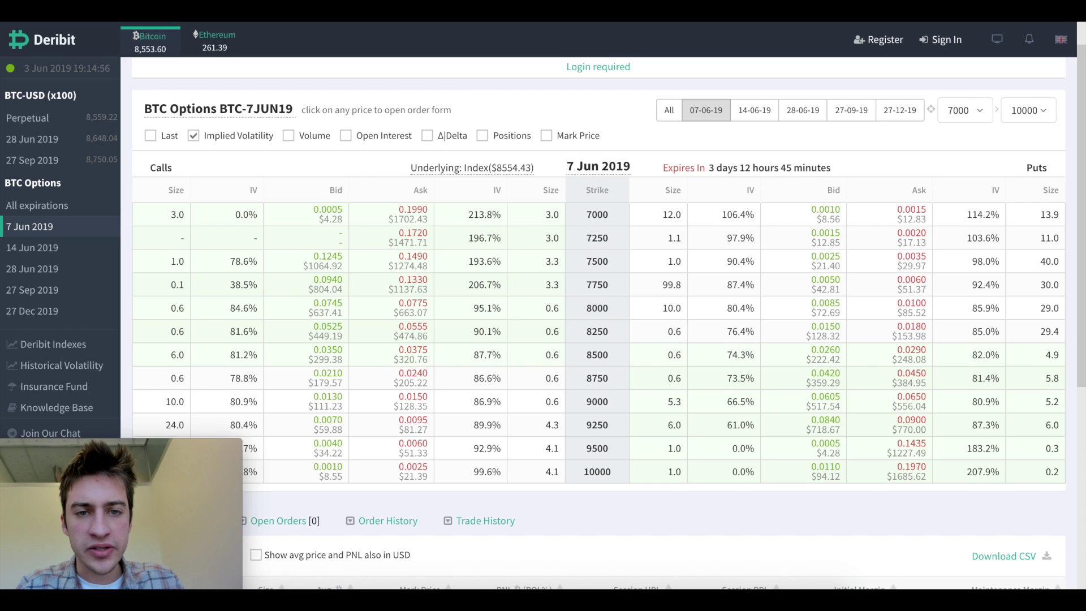
key("ctrl+shift+Tab")
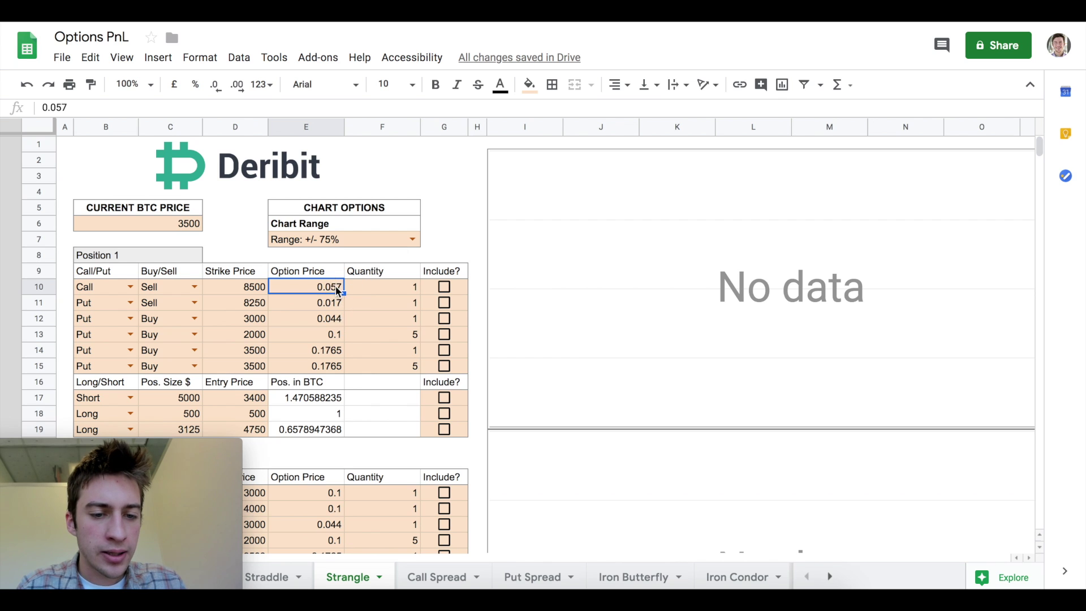
double_click(340, 287)
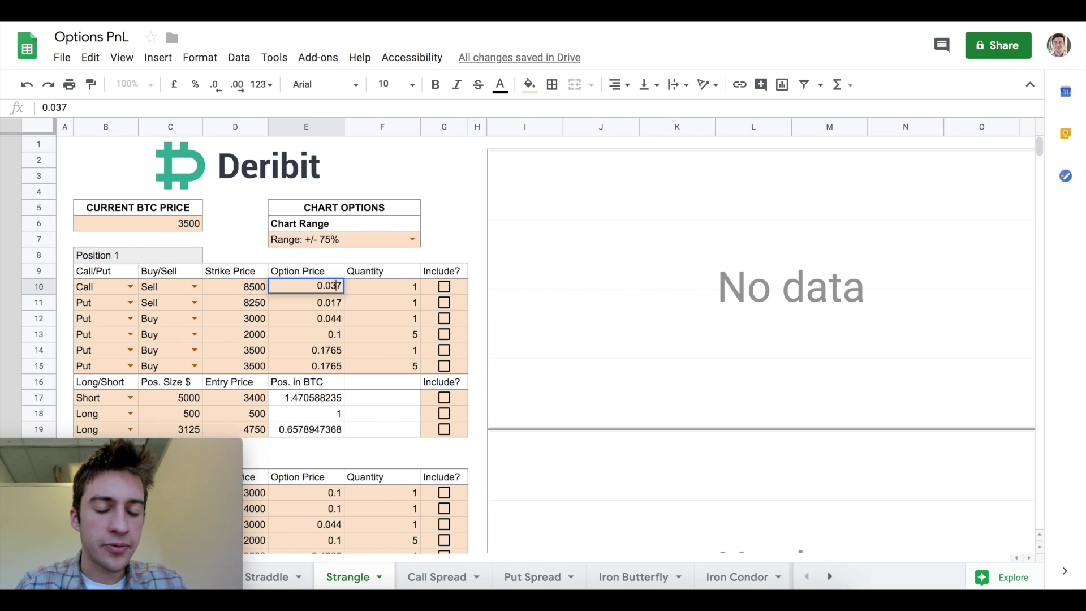
left_click(445, 235)
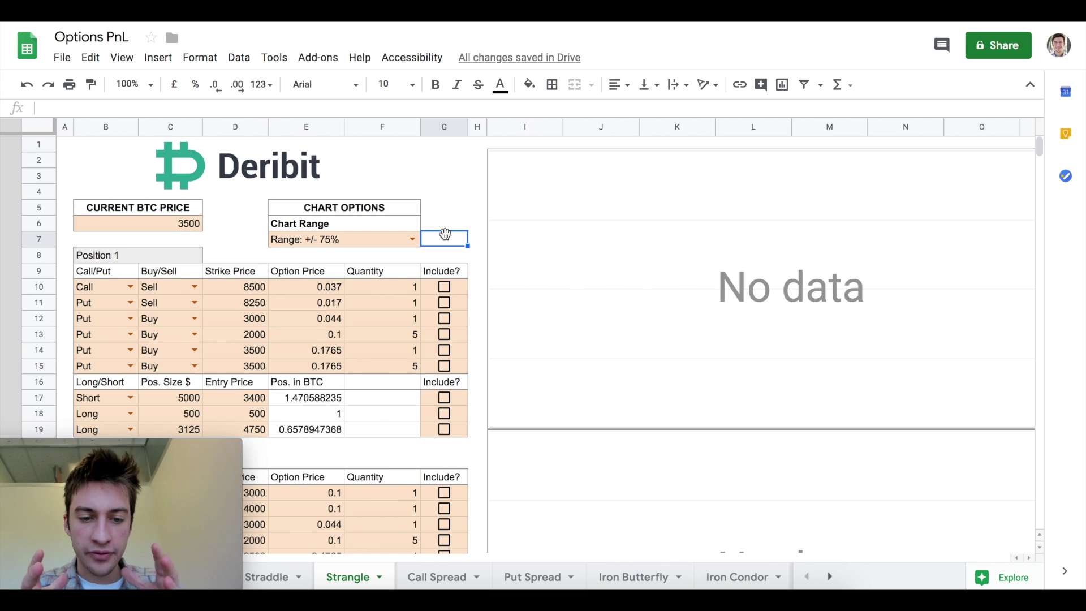
Tick Include? for the sold 8500 call and 8250 put, leaving the 3000 put excluded.
left_click(444, 287)
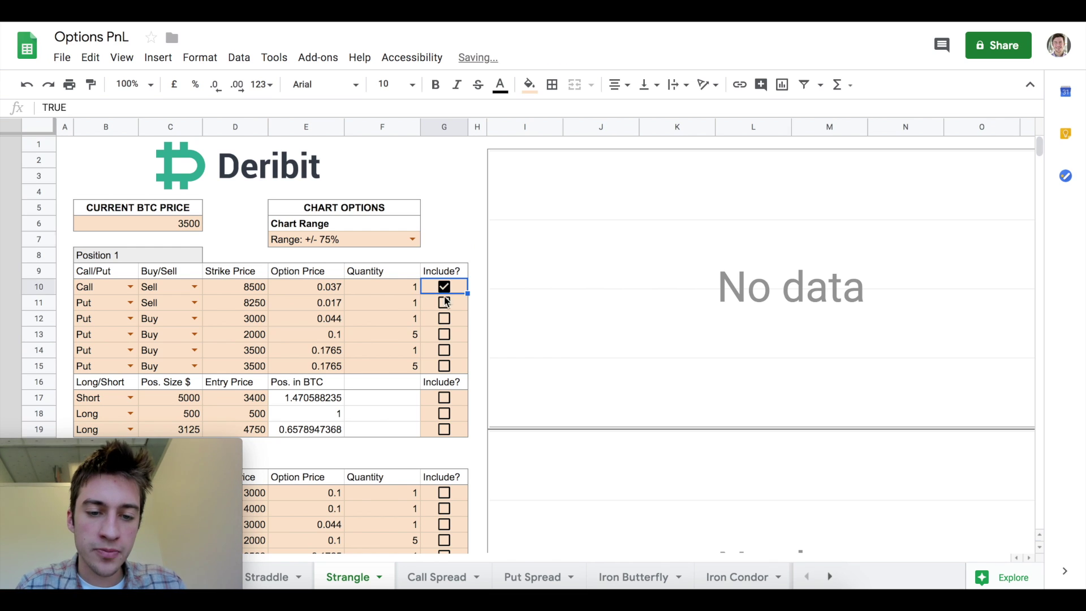
left_click(444, 303)
left_click(445, 319)
left_click(444, 318)
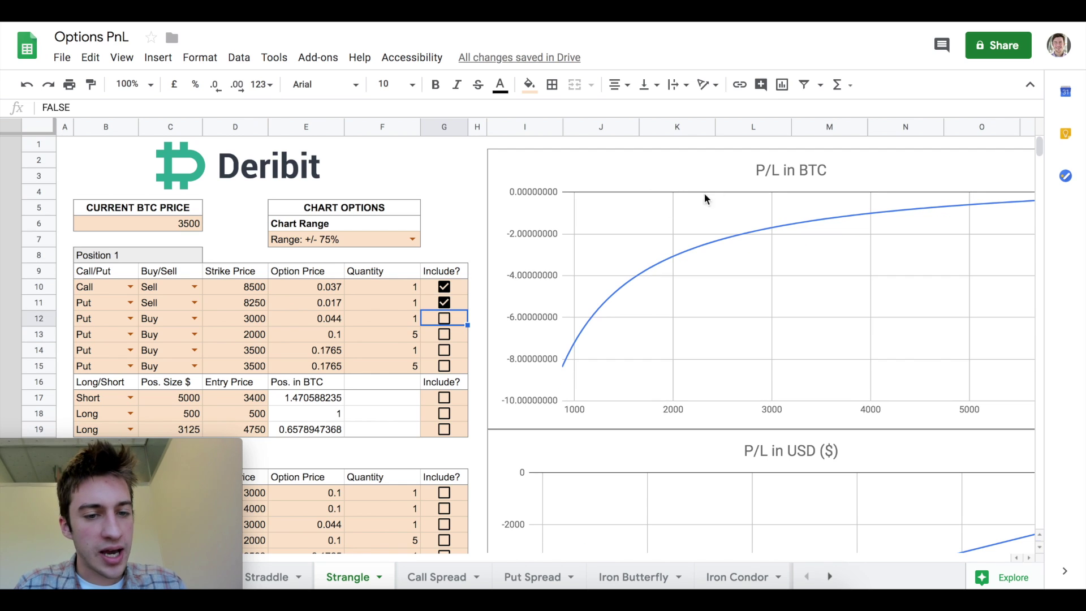
Set the current BTC price in B6 to 8500 and read the BTC P/L peak near 0.0047.
left_click(413, 240)
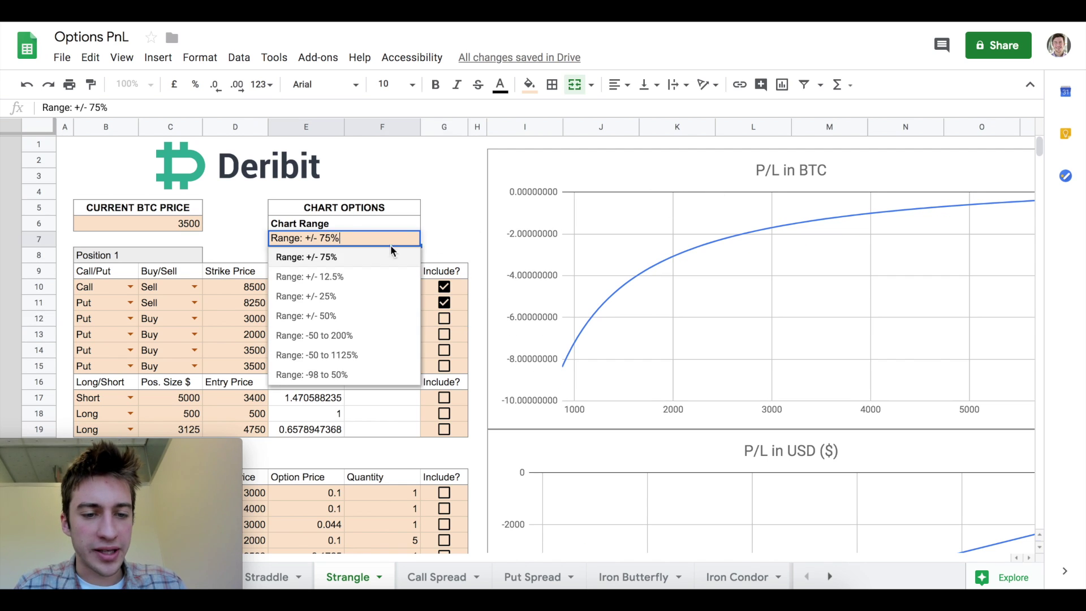
left_click(170, 229)
double_click(186, 224)
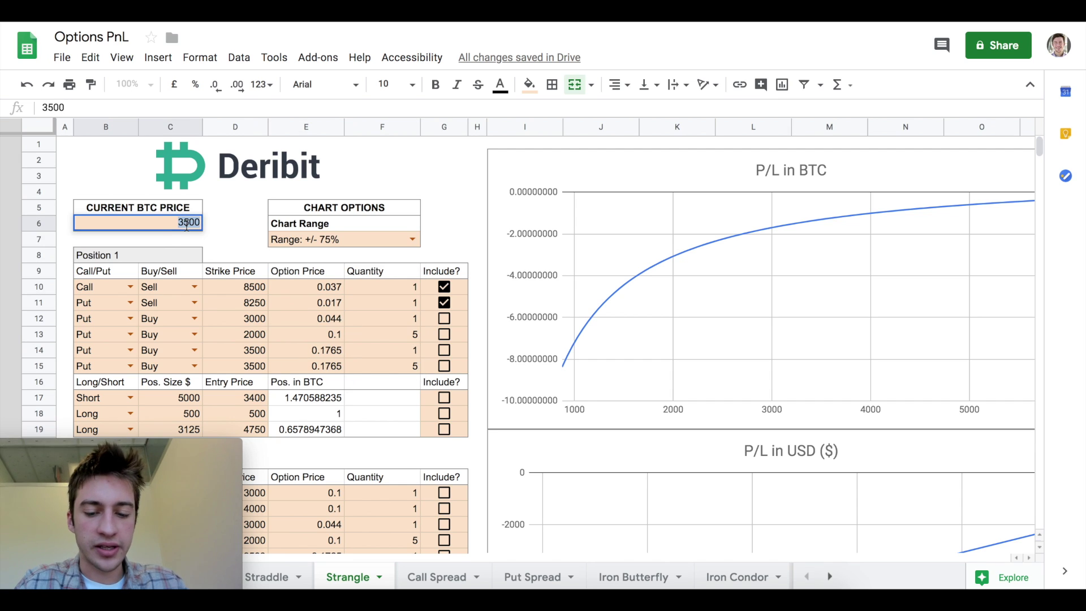
type("8500")
left_click(436, 224)
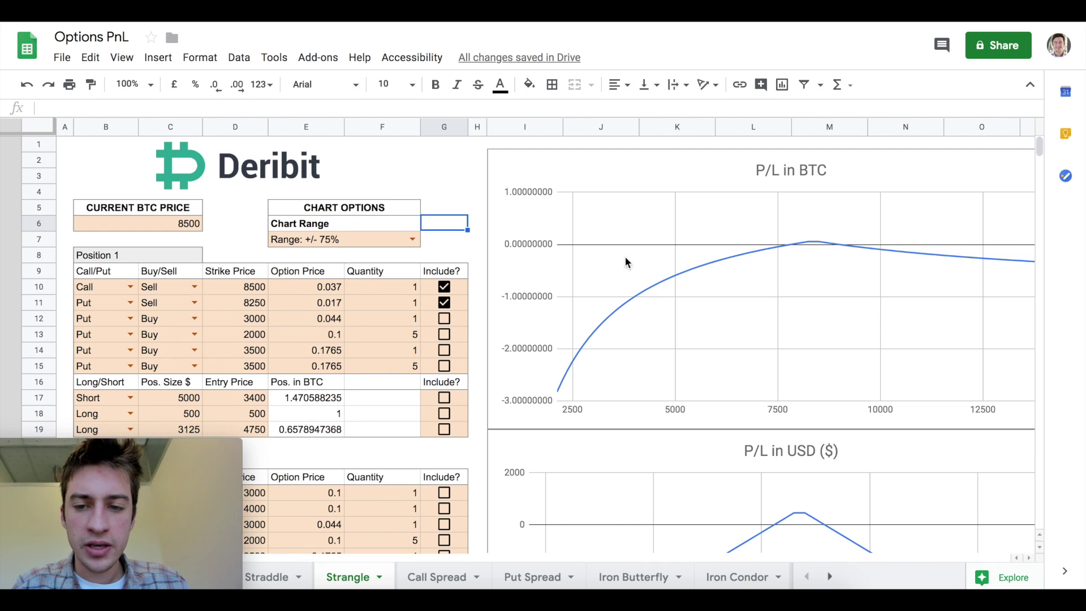
left_click(792, 245)
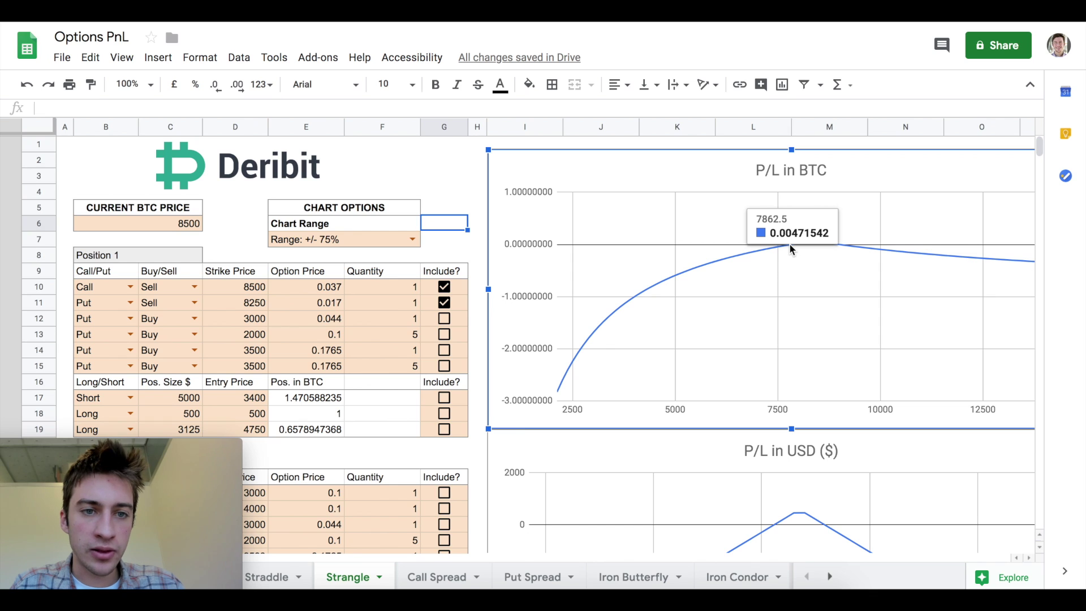
scroll(566, 295, "down", 1)
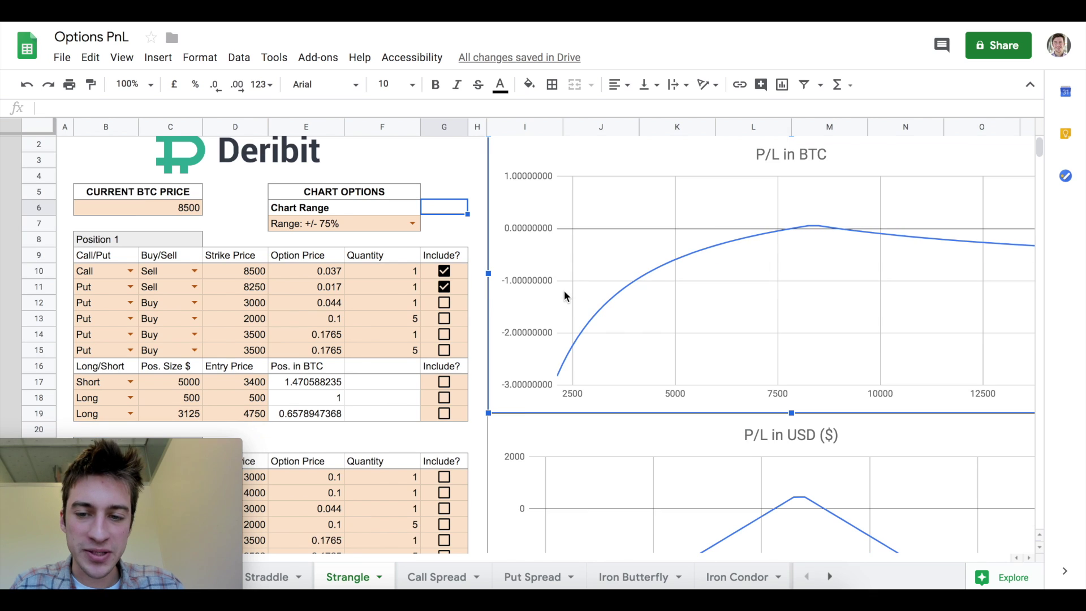
scroll(485, 293, "down", 5)
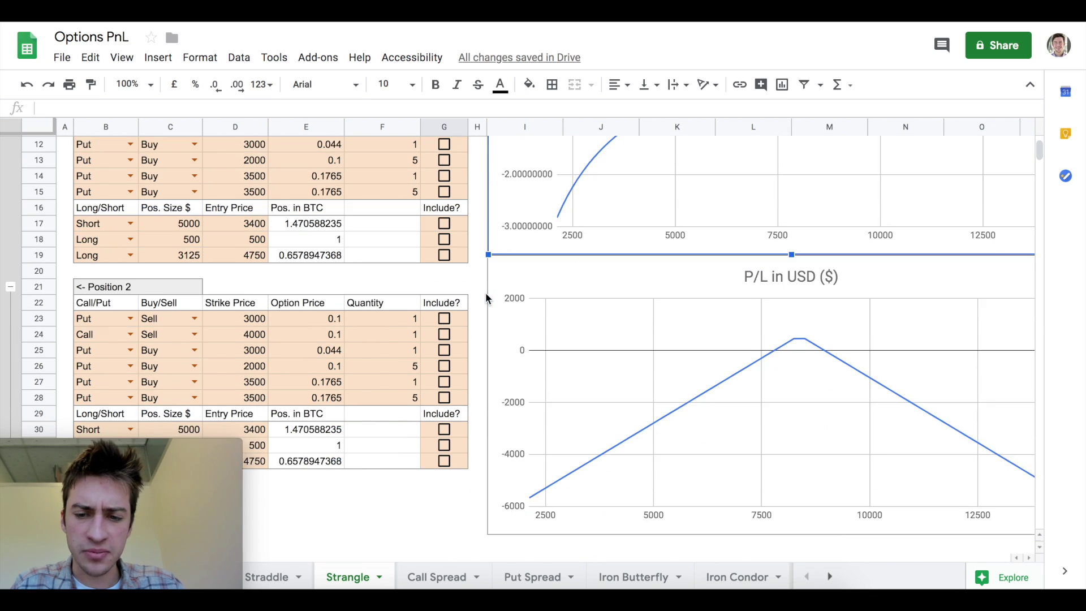
left_click(776, 335)
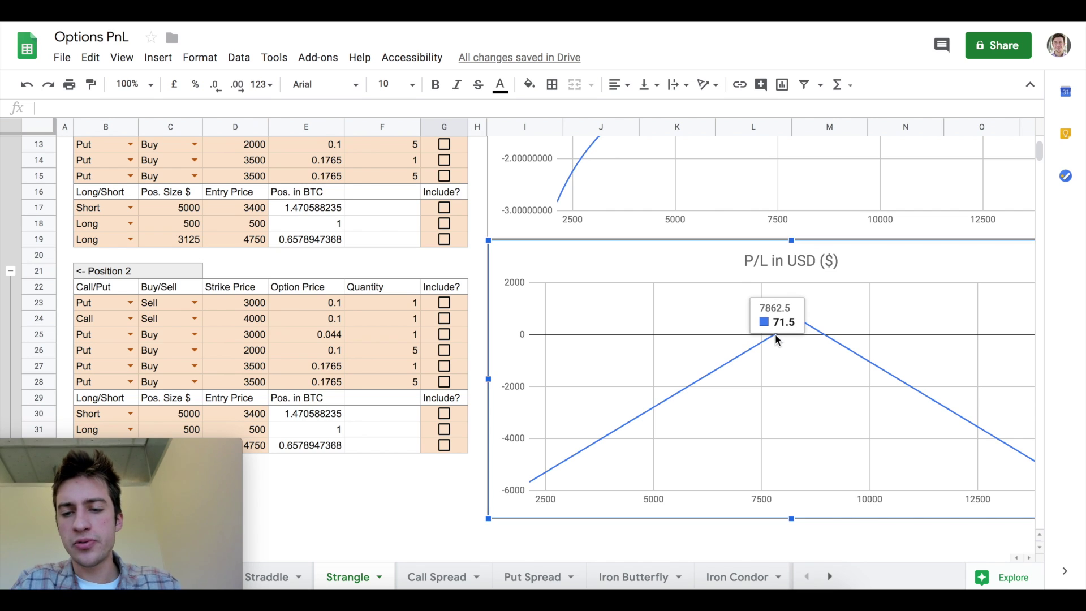
mouse_move(825, 338)
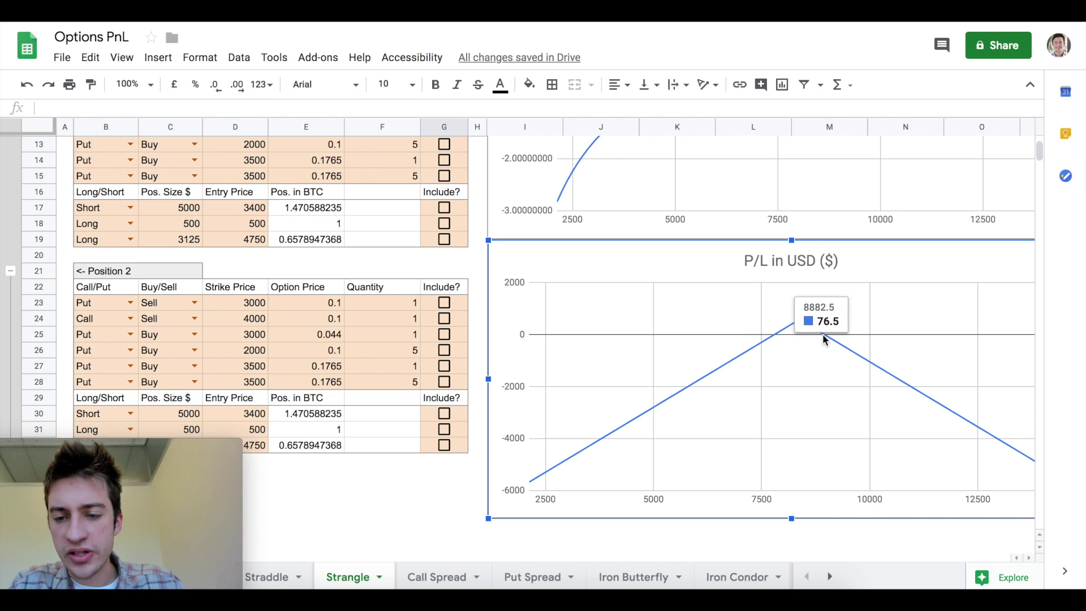
mouse_move(779, 334)
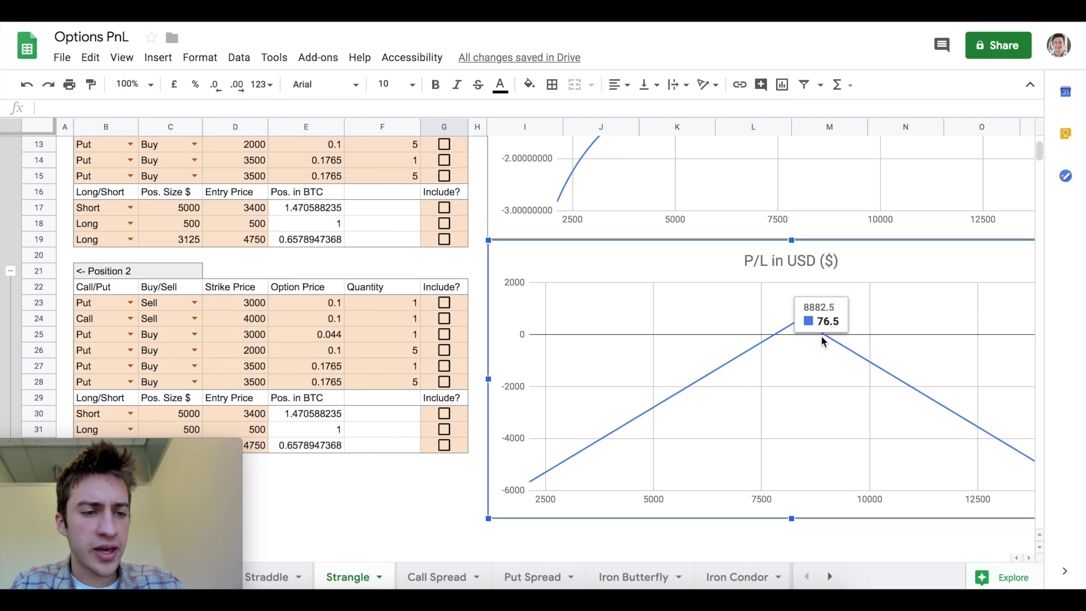
scroll(823, 341, "up", 1)
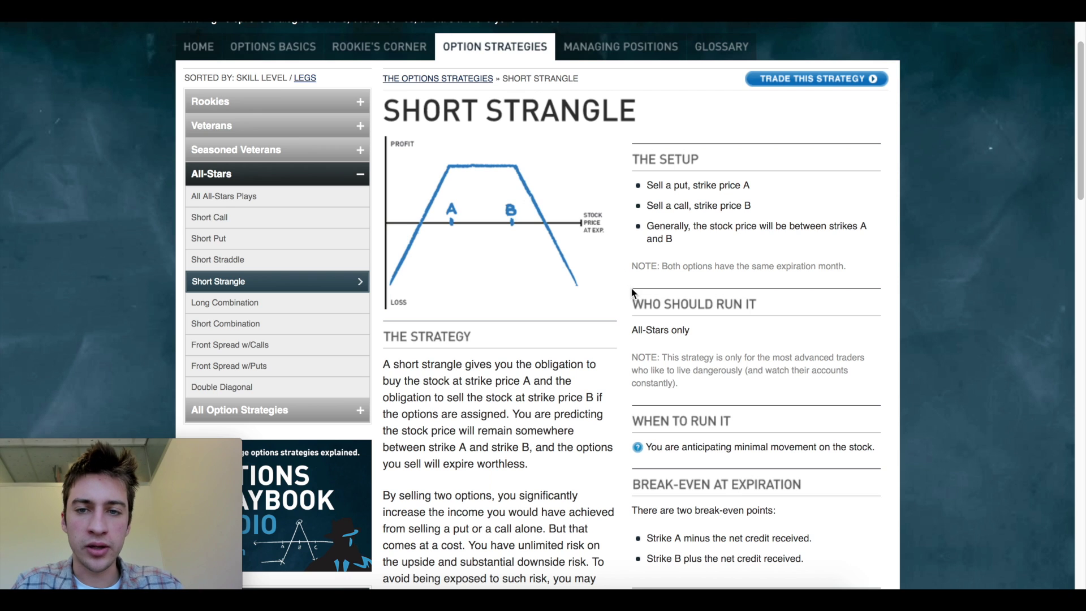
scroll(632, 289, "down", 4)
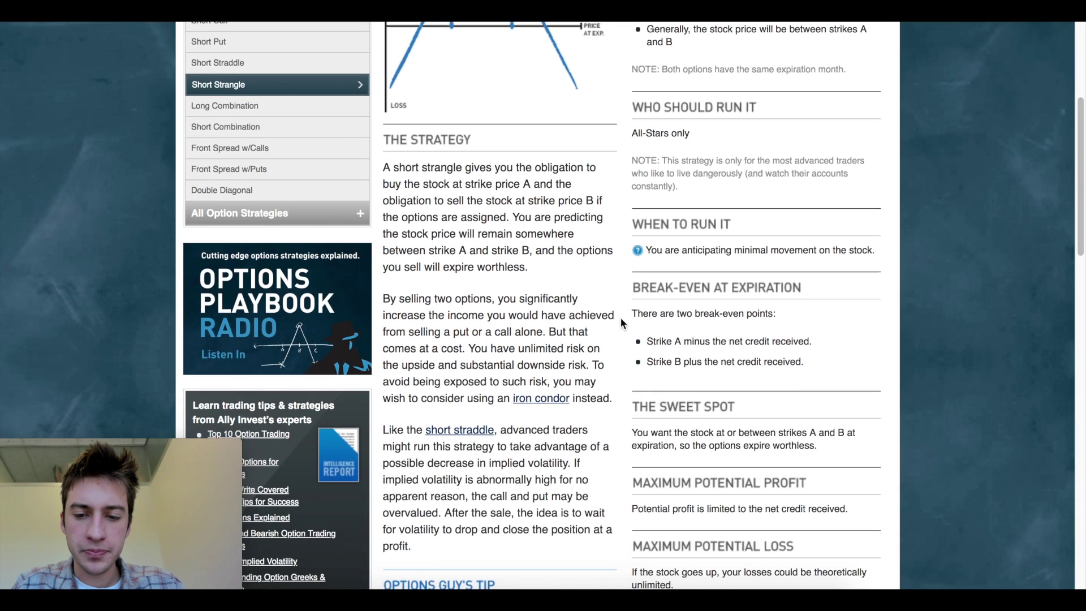
scroll(621, 322, "down", 5)
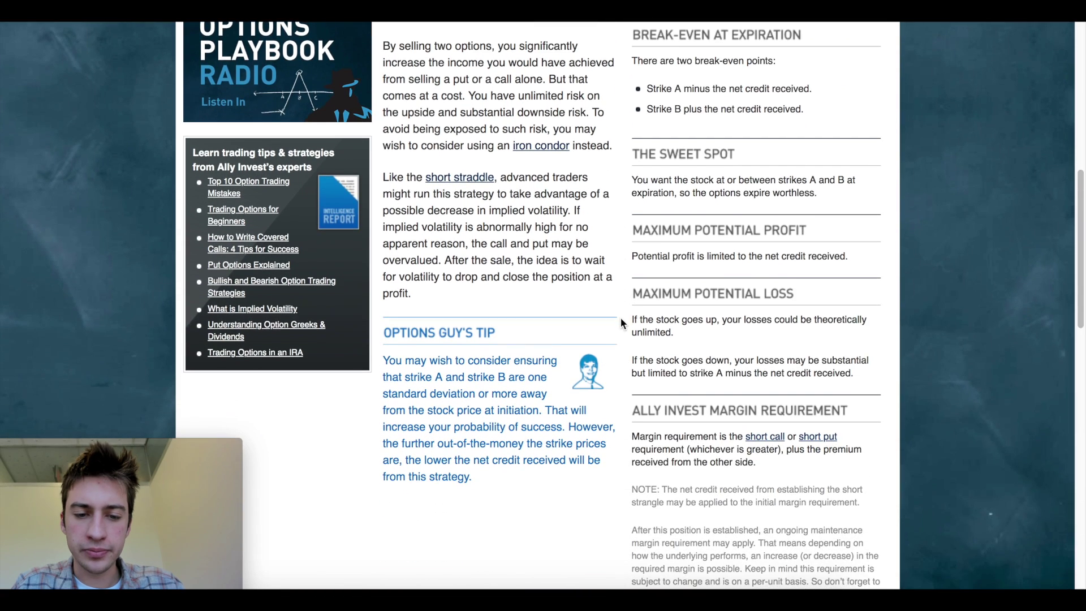
scroll(621, 322, "down", 1)
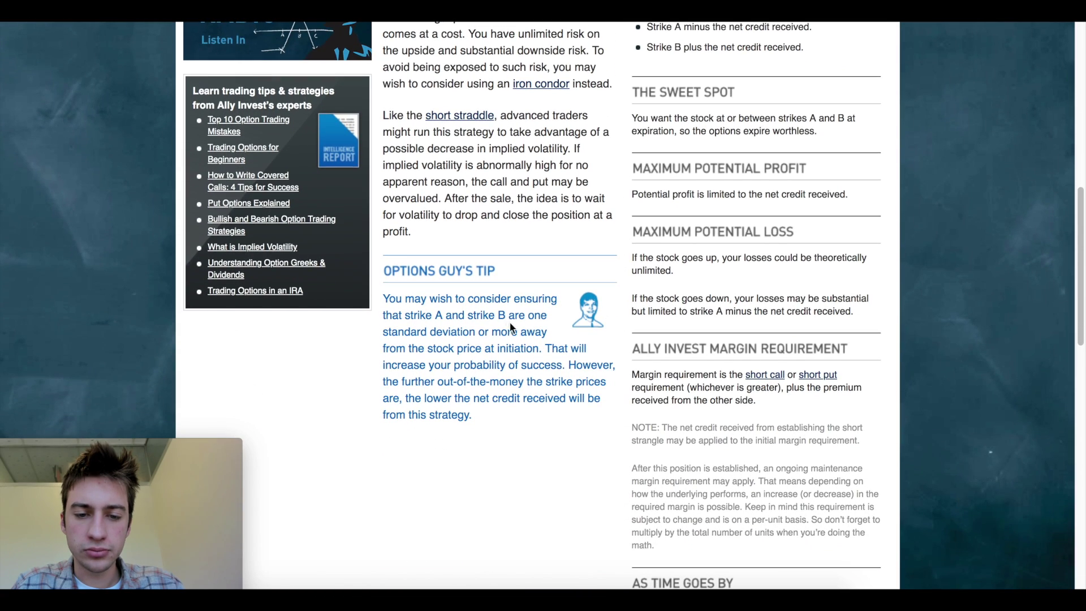
left_click_drag(489, 316, 520, 317)
left_click_drag(430, 332, 512, 331)
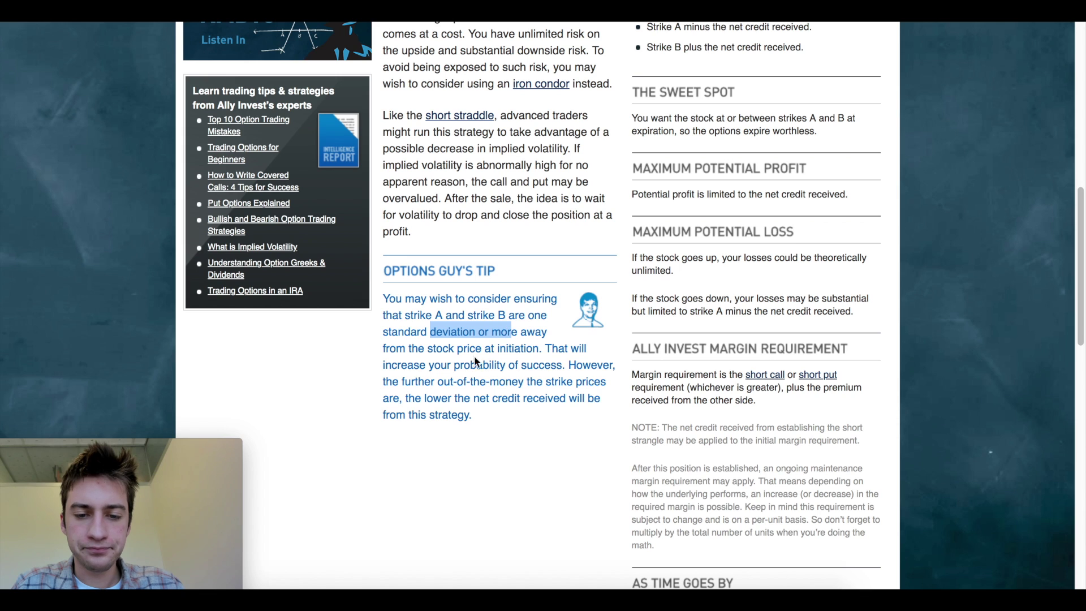
left_click_drag(455, 365, 489, 365)
scroll(488, 355, "up", 2)
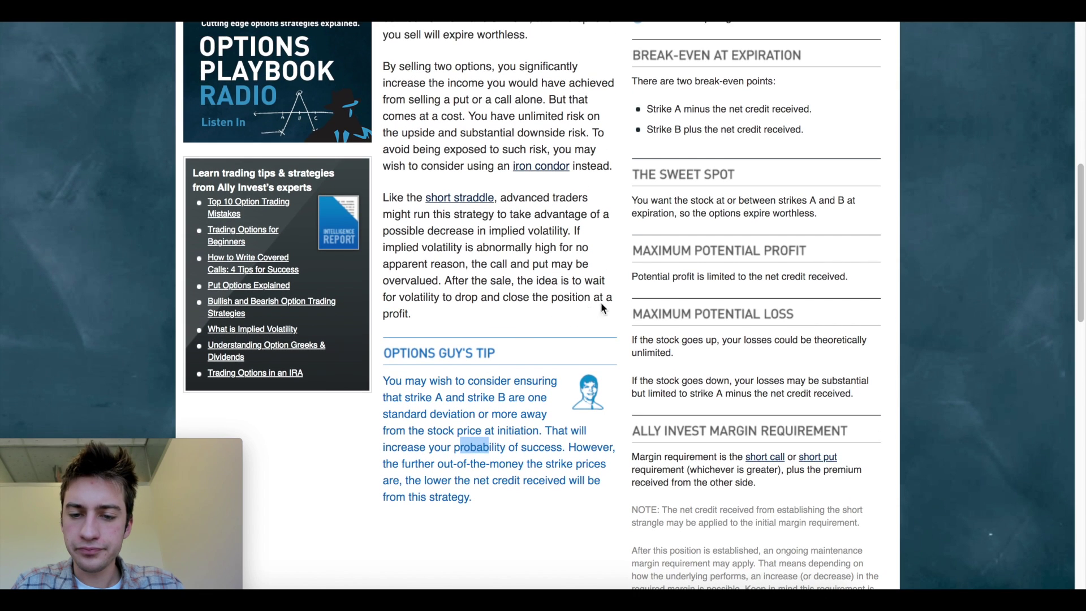
left_click(601, 308)
scroll(617, 334, "up", 2)
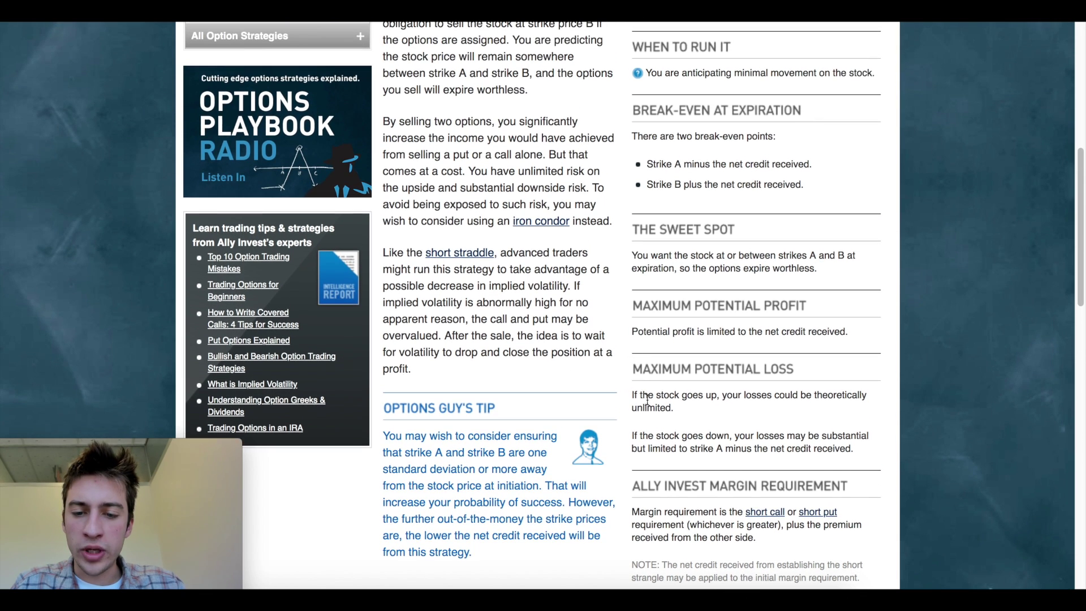
left_click_drag(630, 395, 648, 395)
left_click(650, 396)
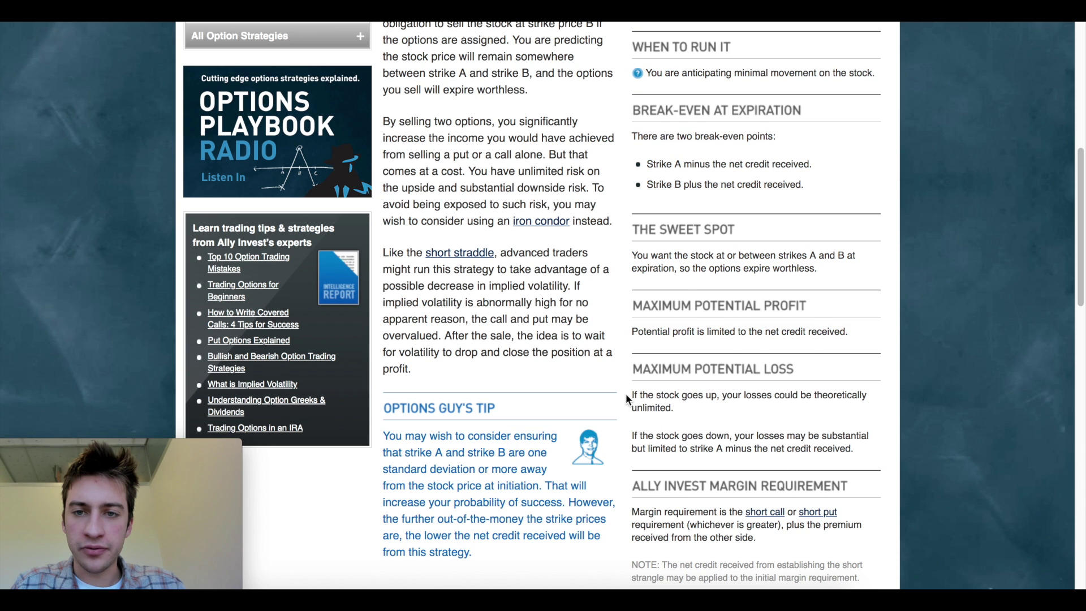
scroll(624, 392, "up", 1)
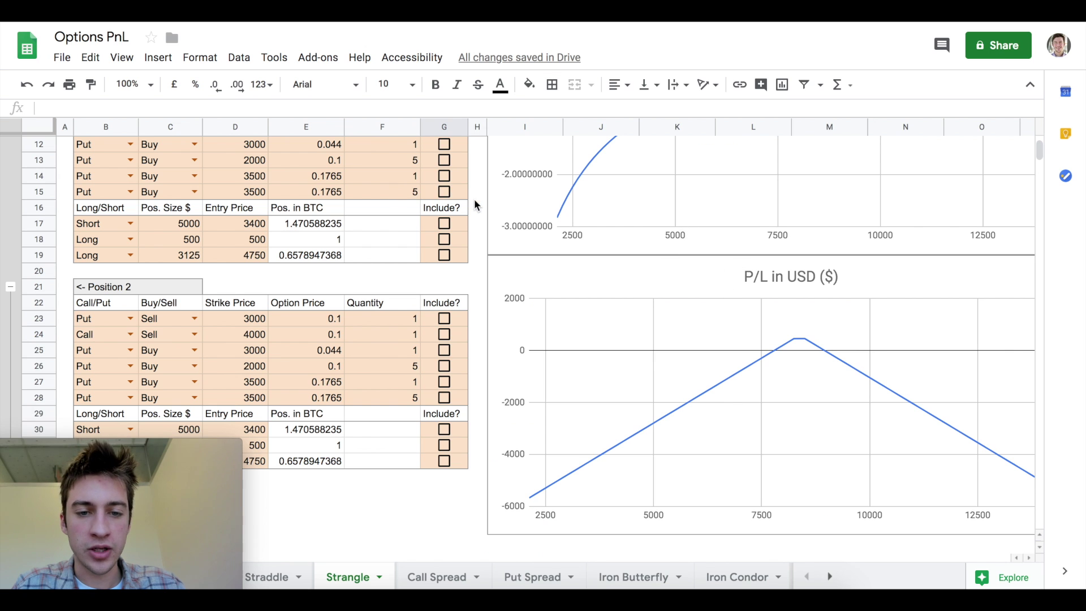
scroll(475, 205, "up", 1)
Try an 8500 put strike and inspect the USD P/L curve near its peak.
scroll(475, 204, "up", 3)
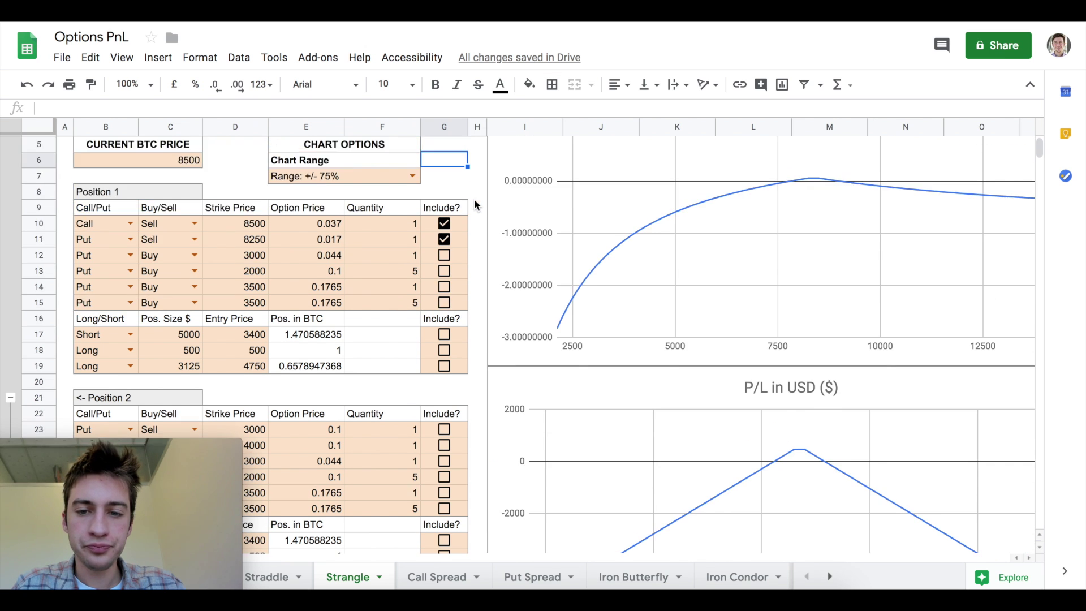
scroll(476, 205, "up", 1)
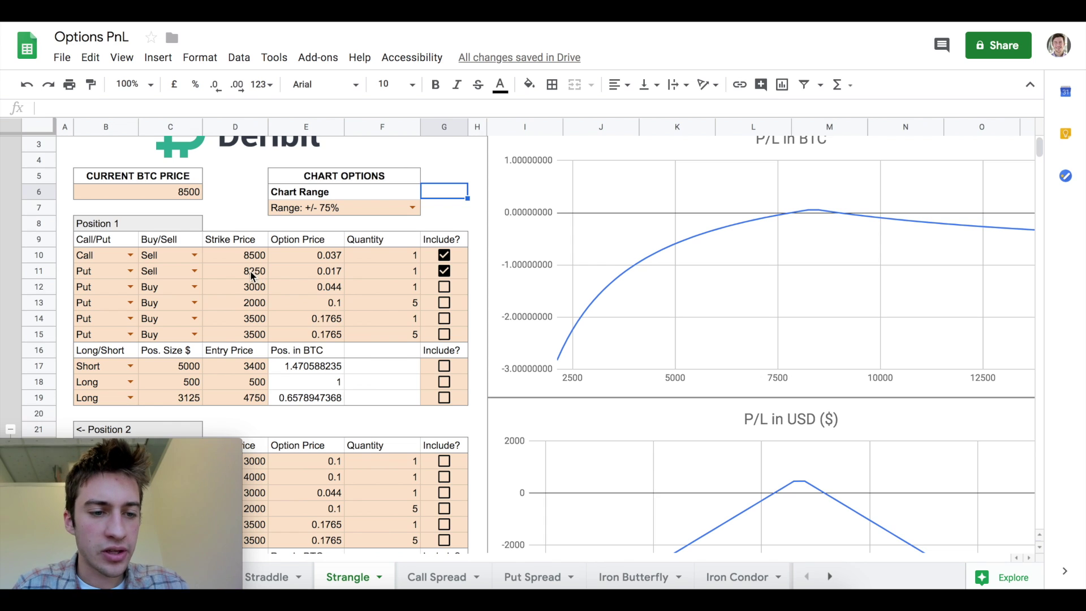
left_click(252, 272)
double_click(254, 270)
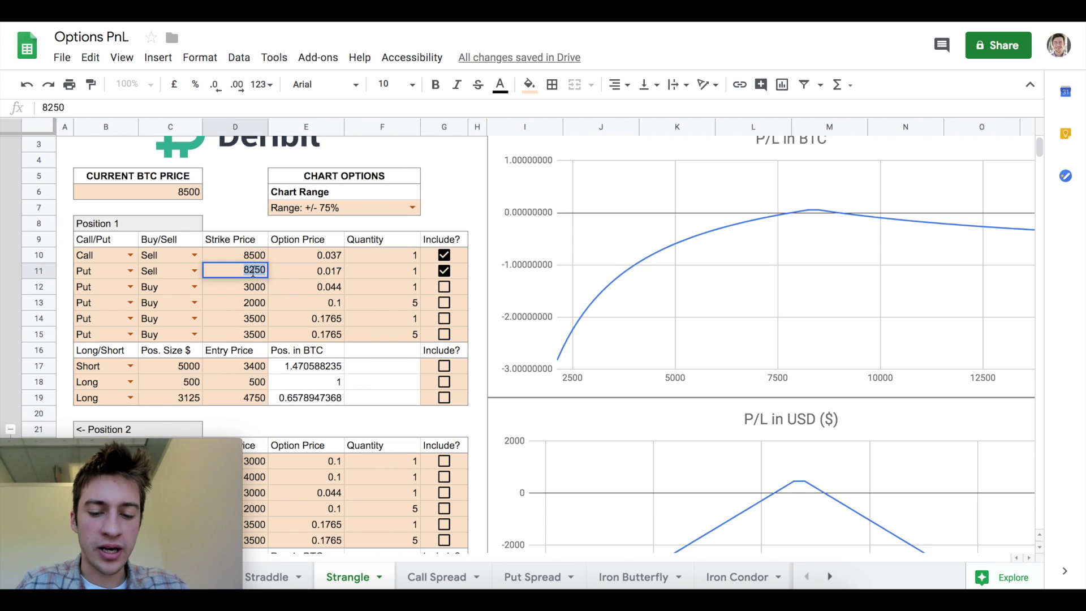
type("8500")
left_click(460, 214)
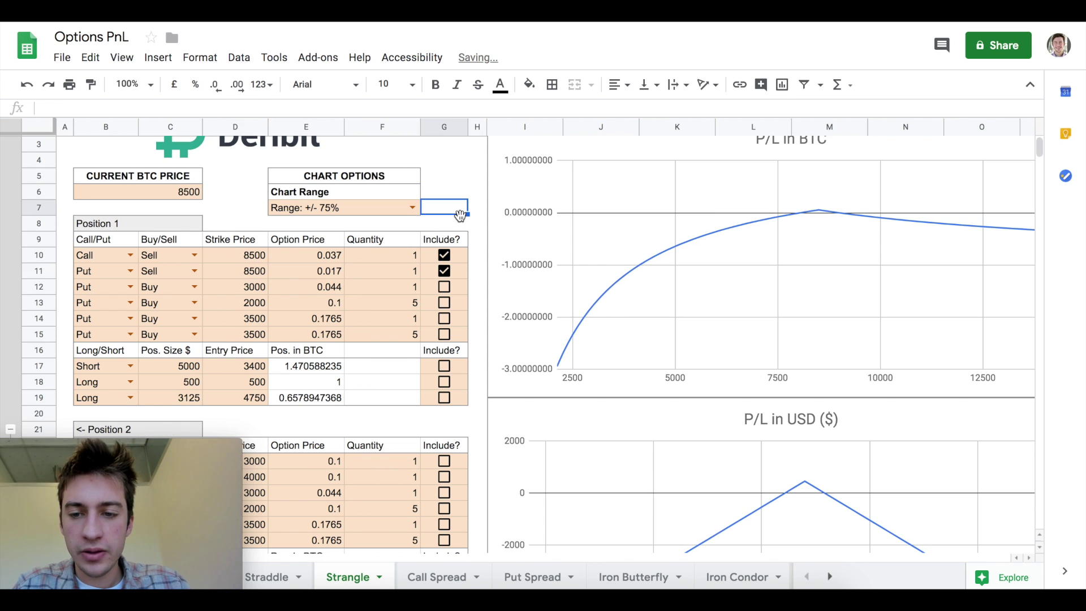
scroll(681, 473, "down", 1)
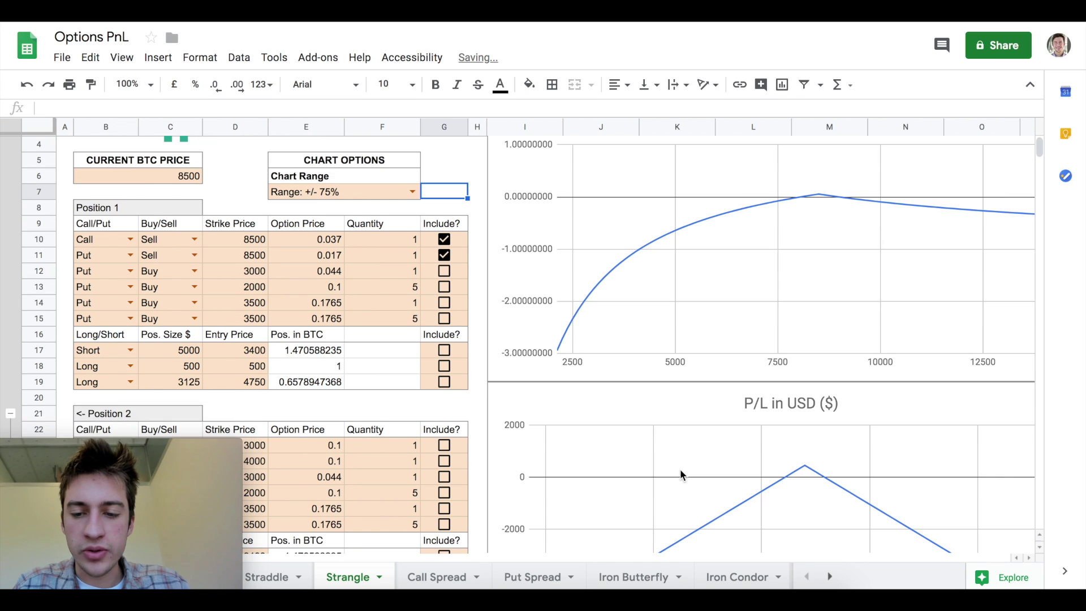
left_click(786, 479)
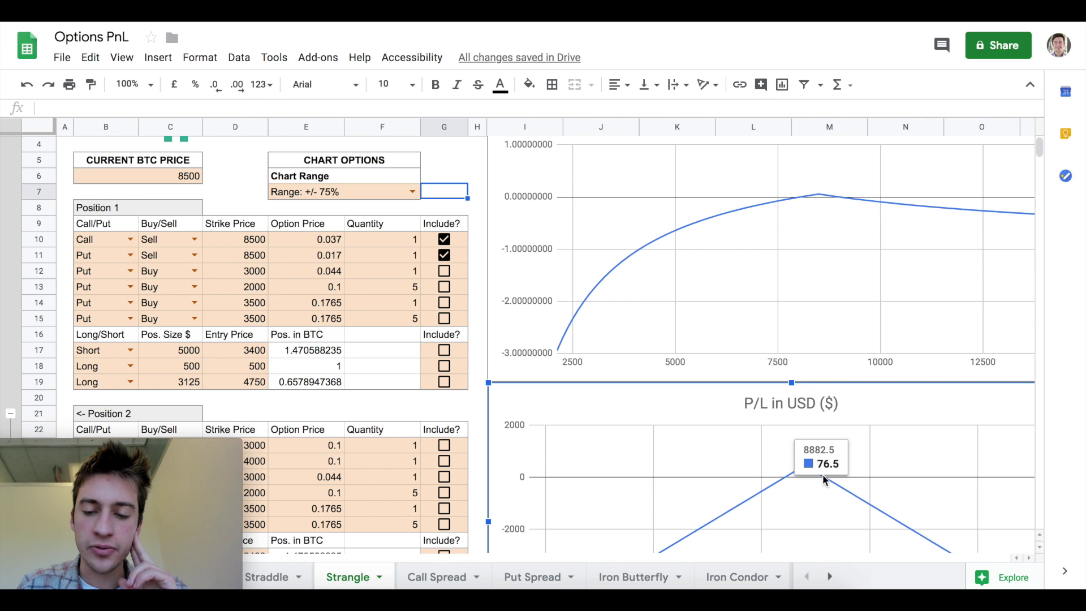
Restore the put strike to 8250 and read the USD P/L value at the peak.
left_click(253, 260)
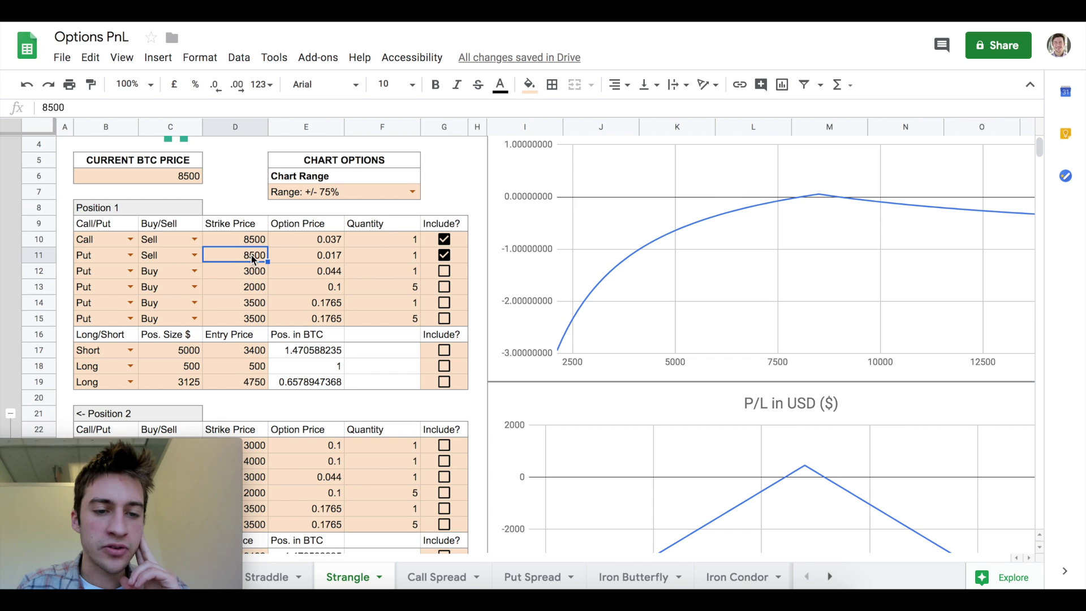
double_click(255, 255)
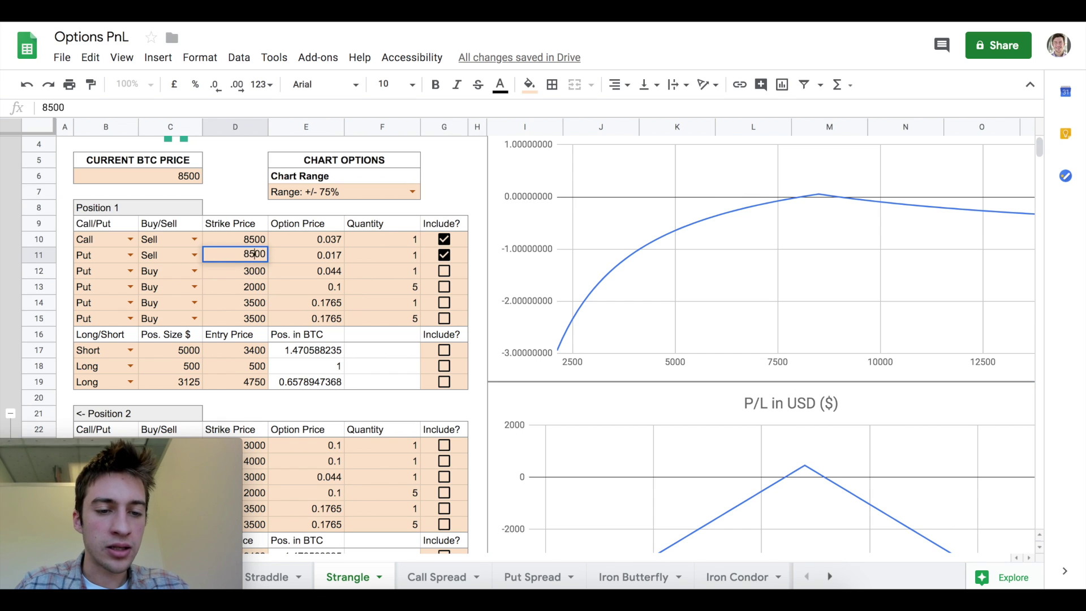
key("BackSpace")
type("2")
key("Delete")
type("5")
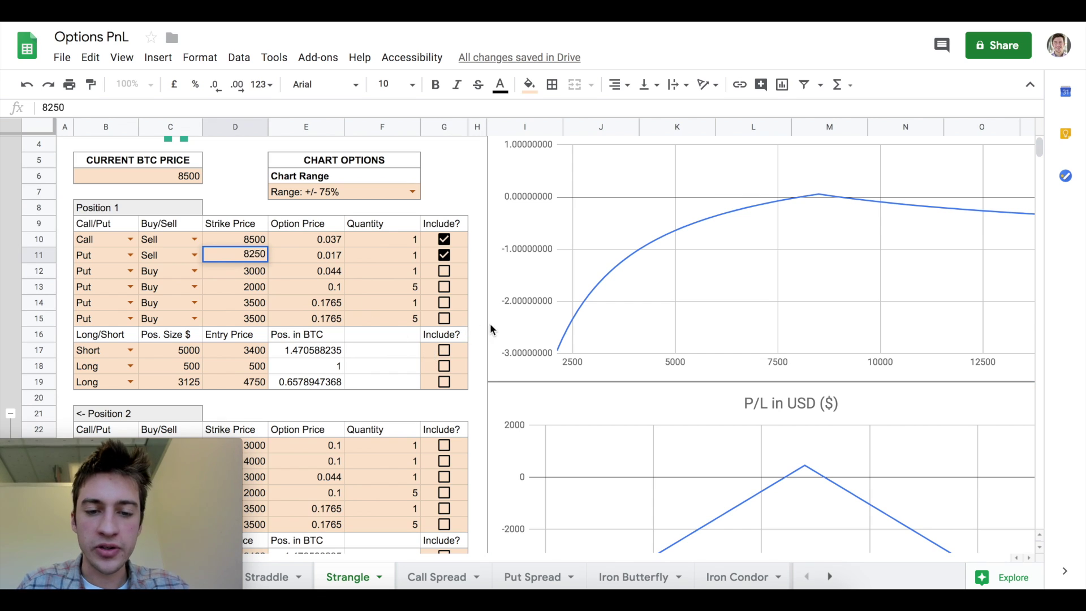
left_click(473, 331)
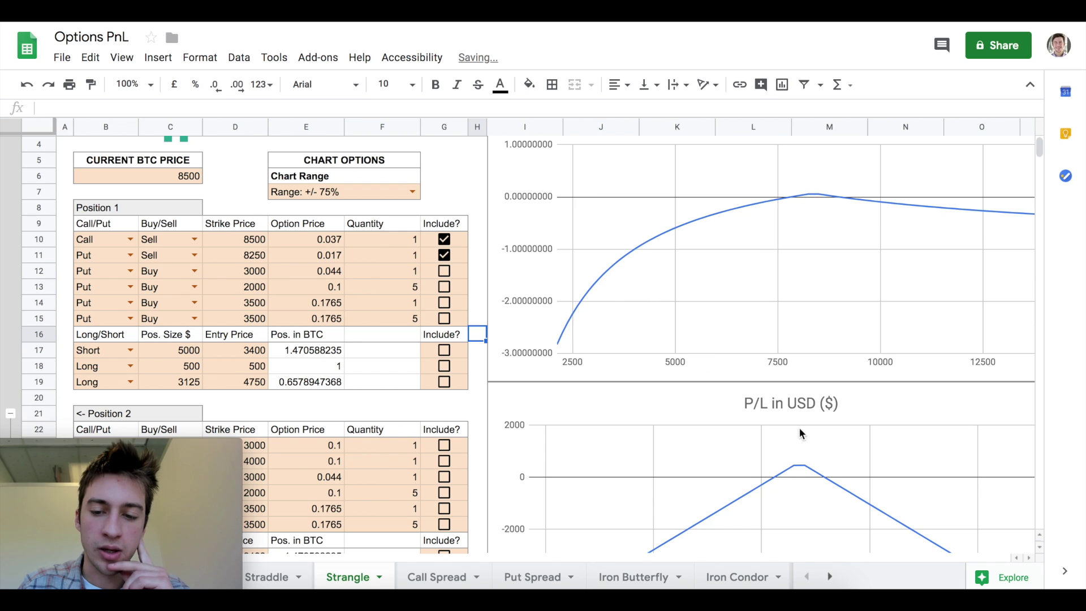
left_click(780, 477)
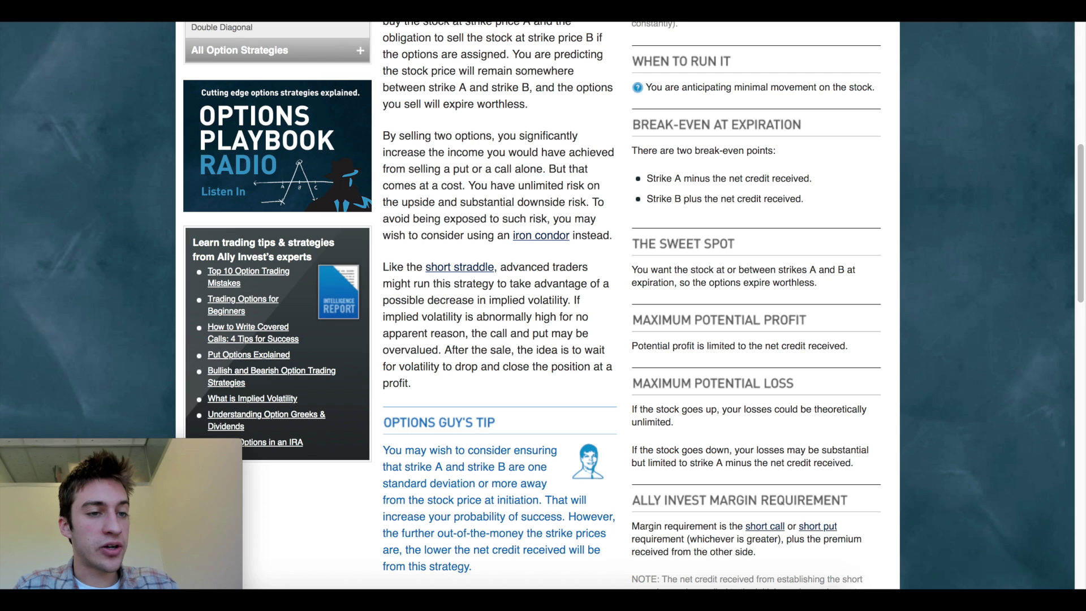
Filter Option Strategies to neutral outlook by unticking Bullish and Bearish, then open Long Strangle.
key("super+Left")
scroll(632, 275, "up", 5)
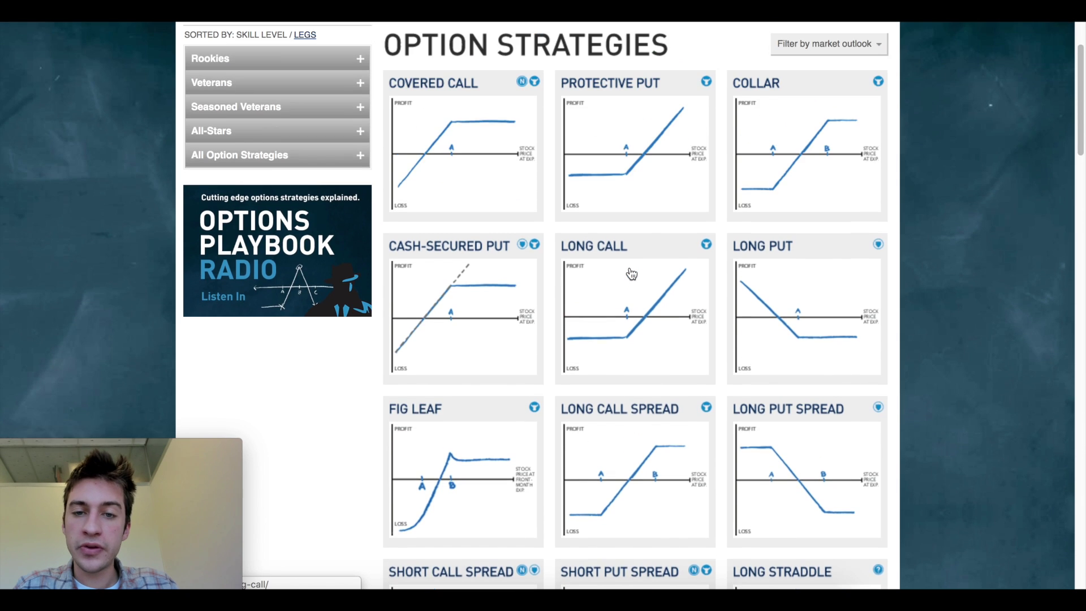
scroll(632, 274, "up", 2)
left_click(875, 154)
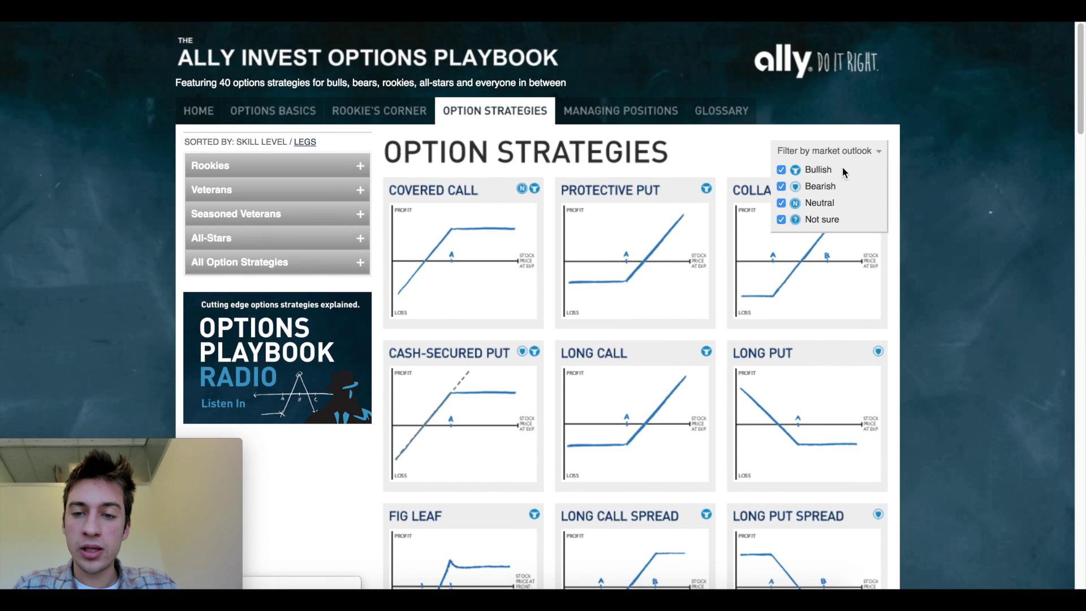
left_click(781, 170)
left_click(781, 187)
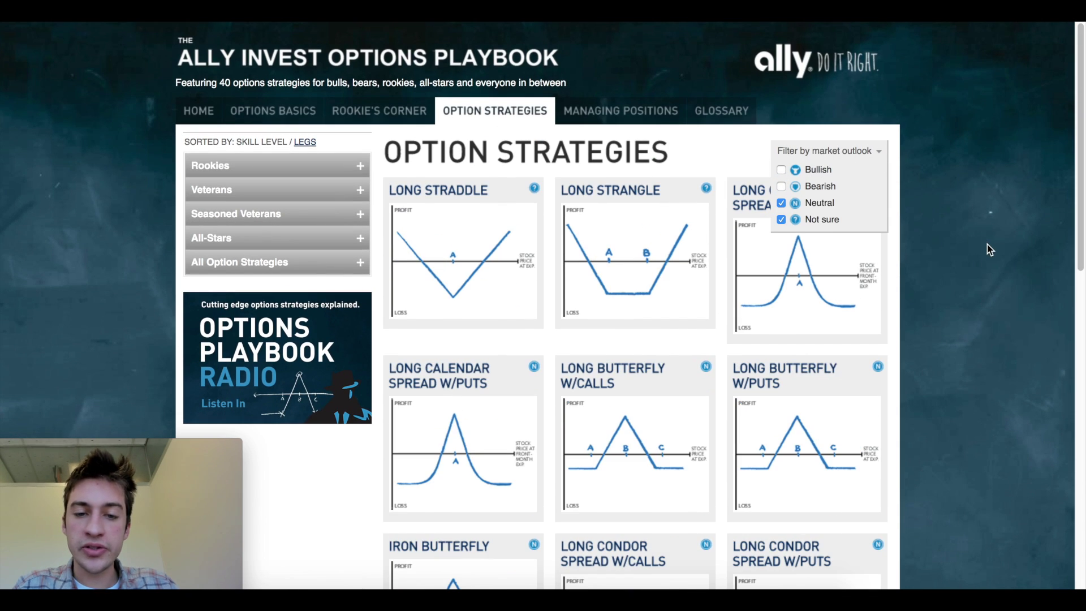
left_click(637, 198)
scroll(613, 250, "down", 3)
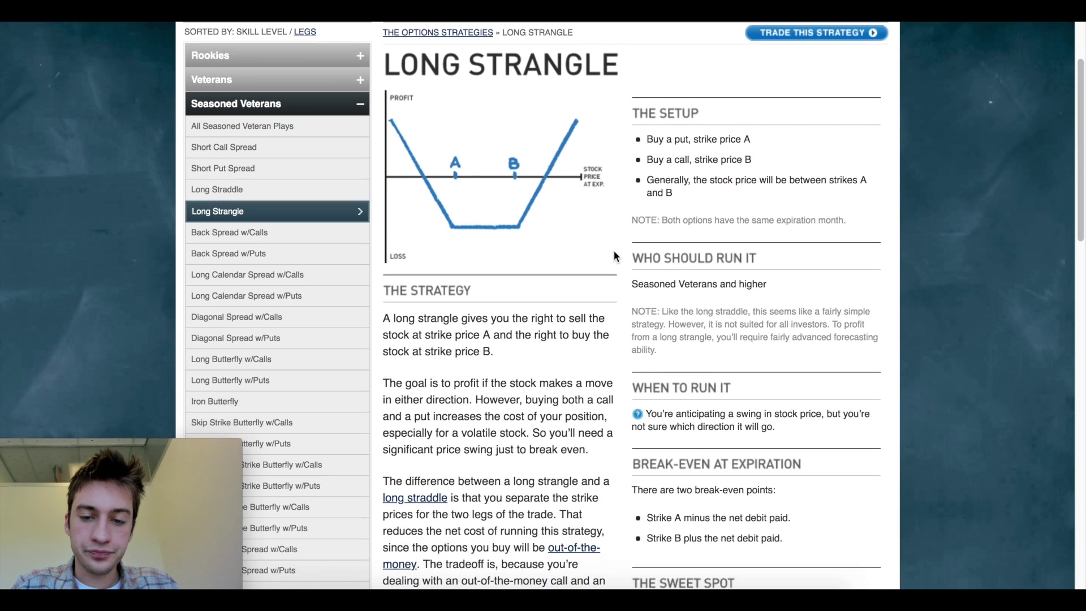
scroll(616, 250, "down", 4)
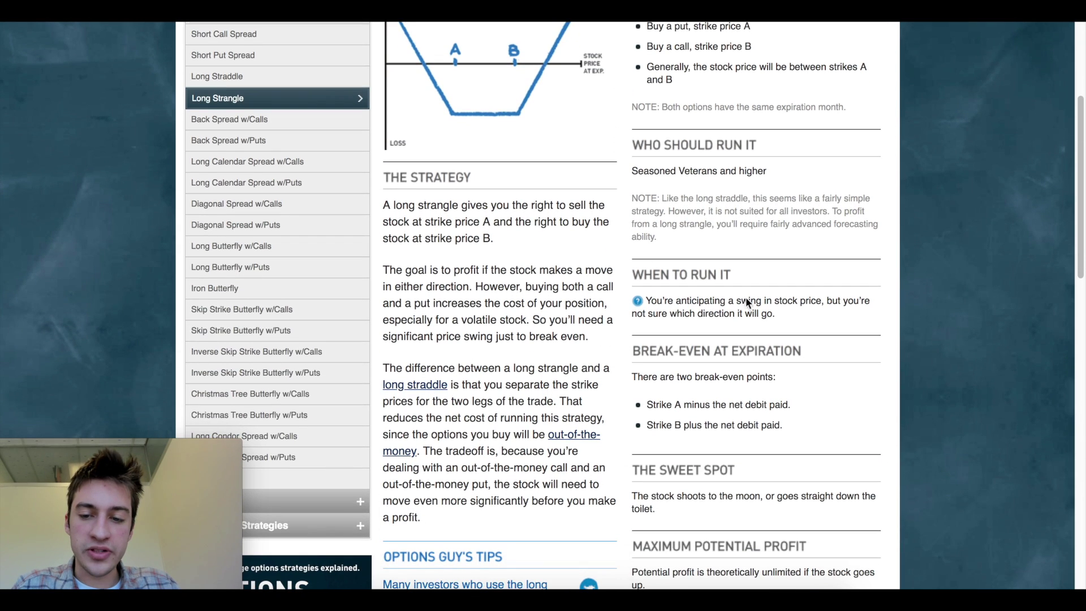
scroll(632, 267, "up", 2)
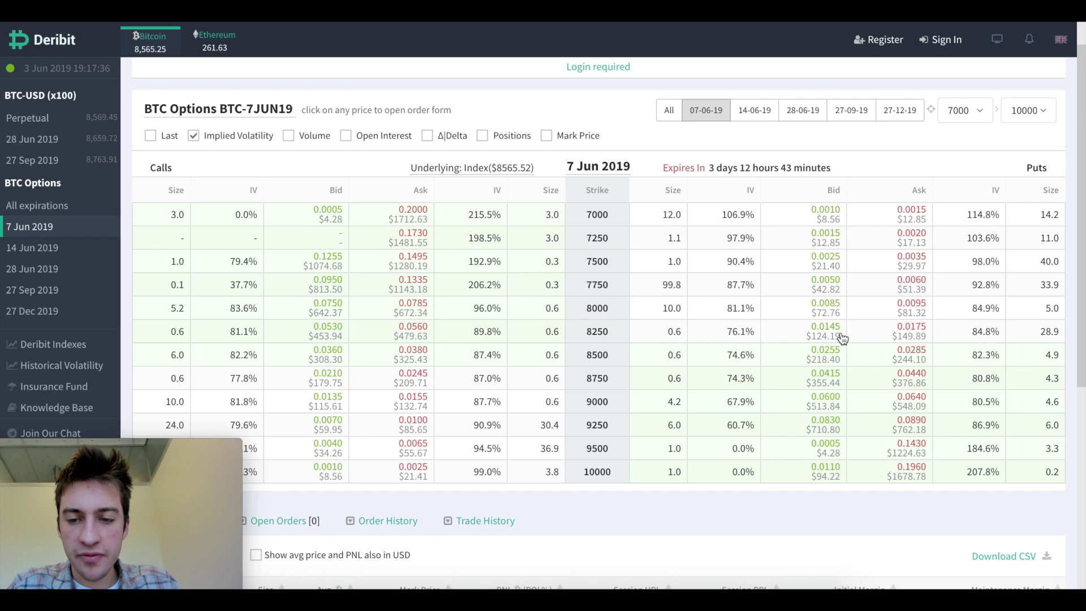
Make the 8250 put a Buy and lower its option price to 0.015.
key("ctrl+Tab")
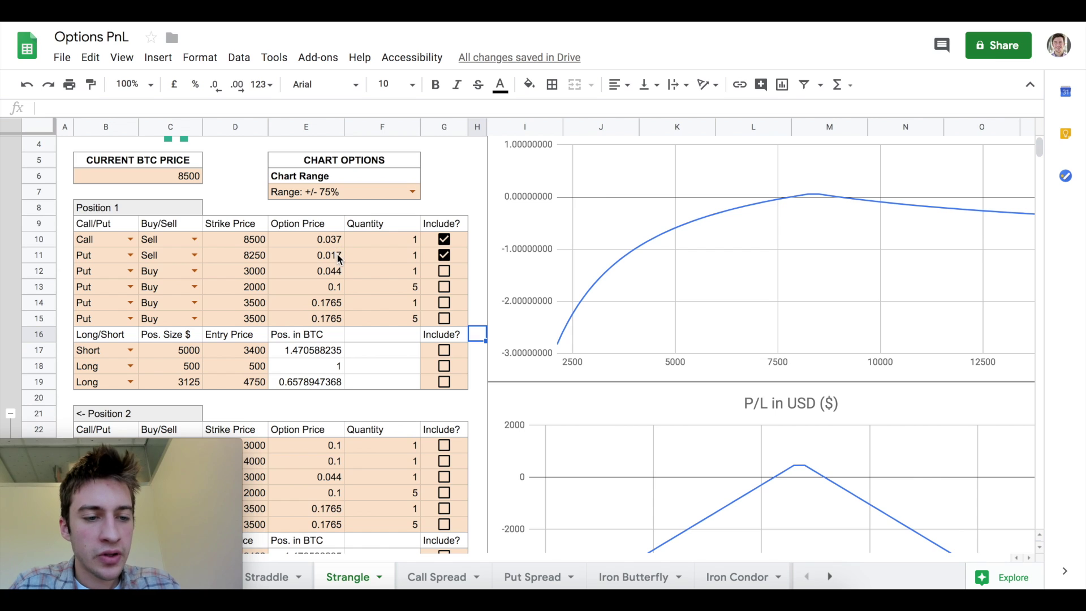
left_click(192, 259)
left_click(194, 255)
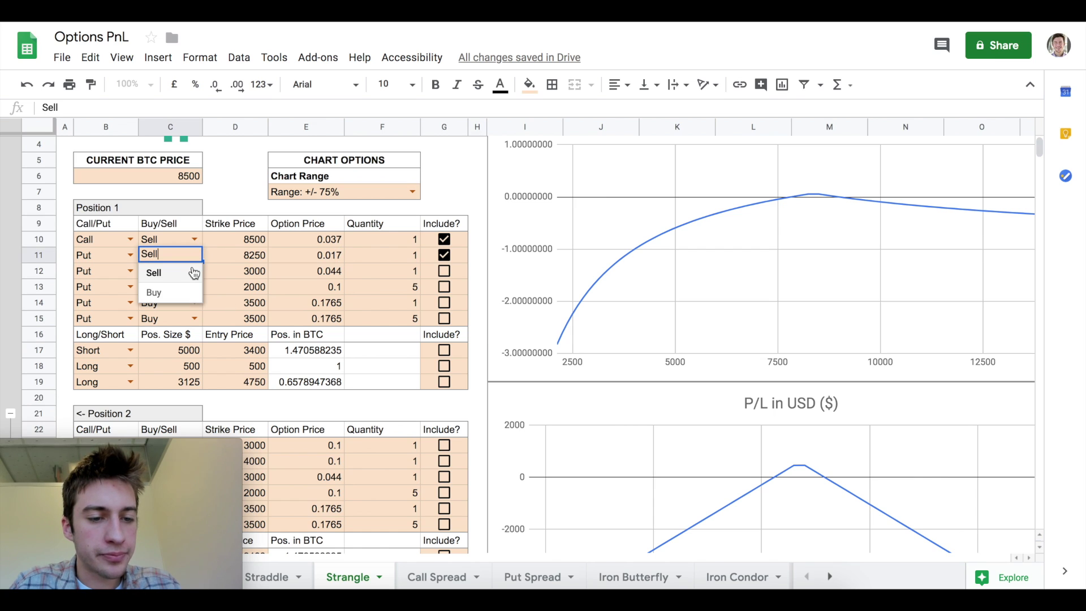
left_click(170, 290)
double_click(330, 256)
key("BackSpace")
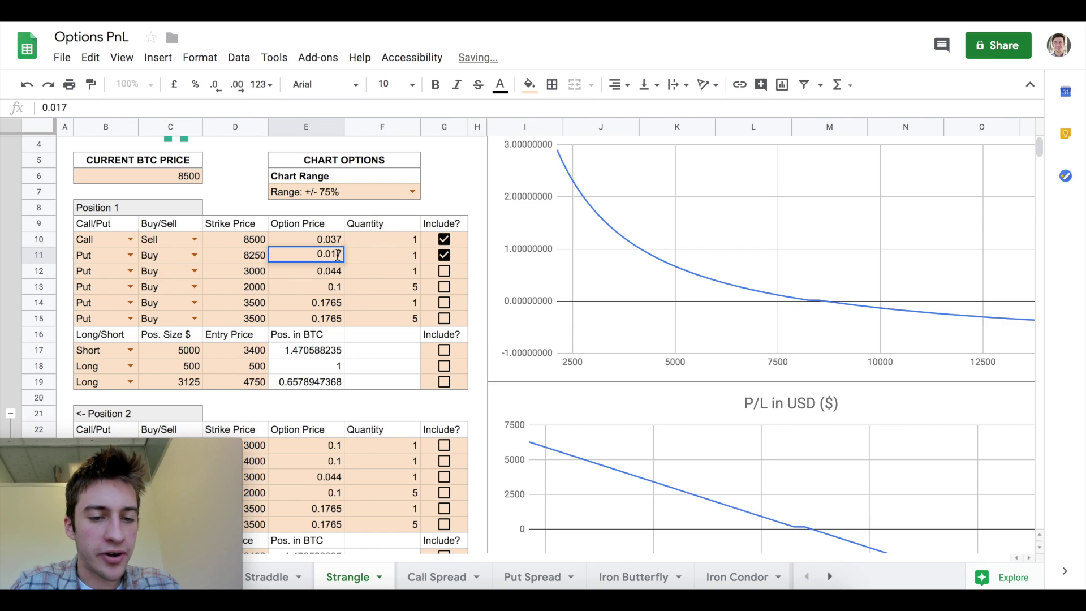
type("5")
left_click(194, 240)
Make the 8500 call a Buy and compare prices on Deribit.
double_click(194, 240)
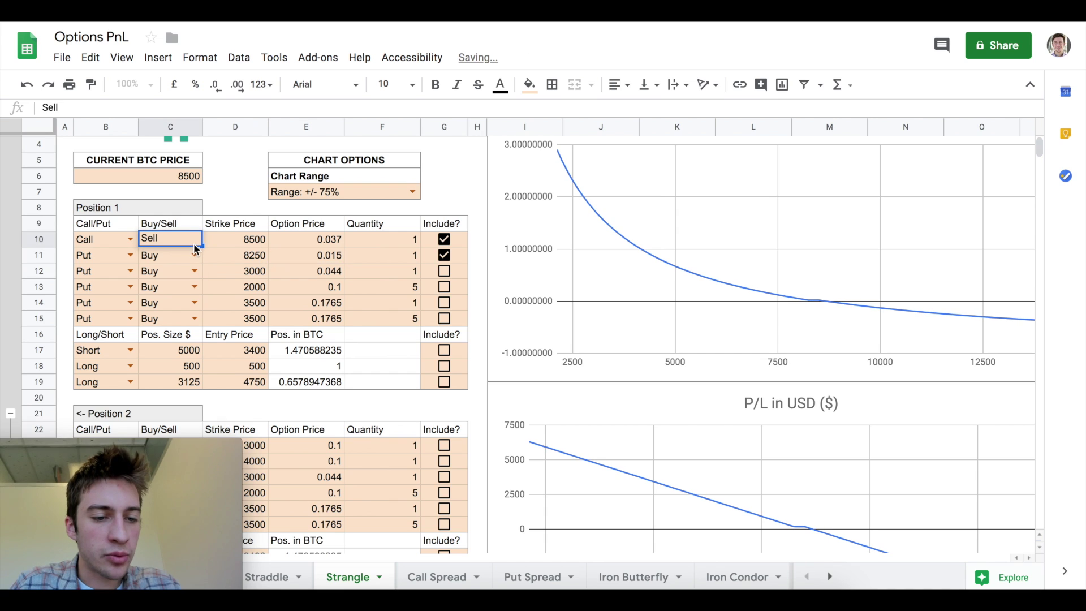
left_click(204, 239)
left_click(196, 236)
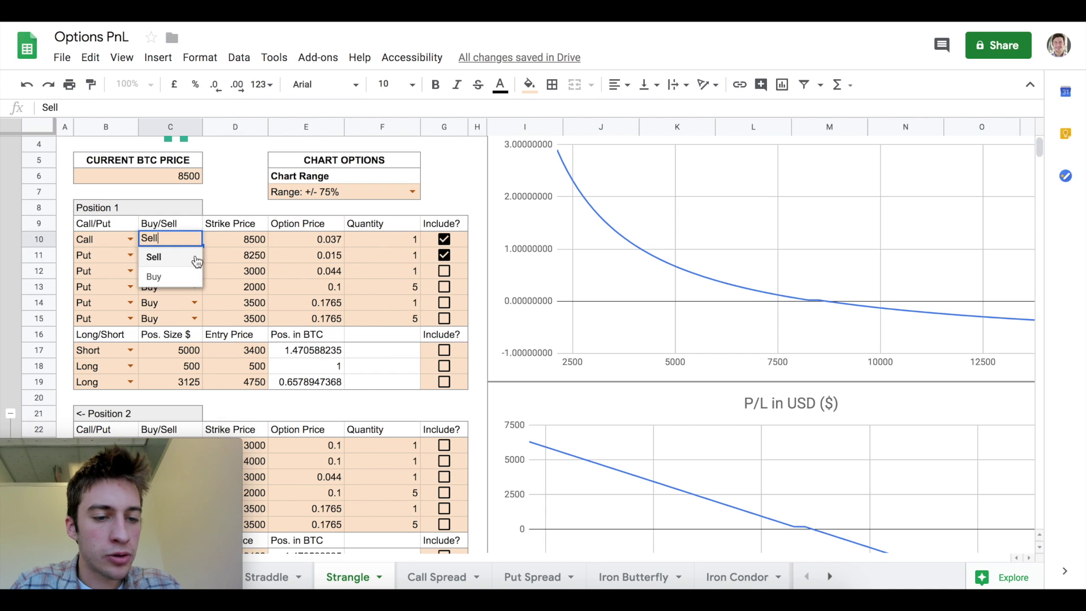
left_click(189, 276)
key("ctrl+Tab")
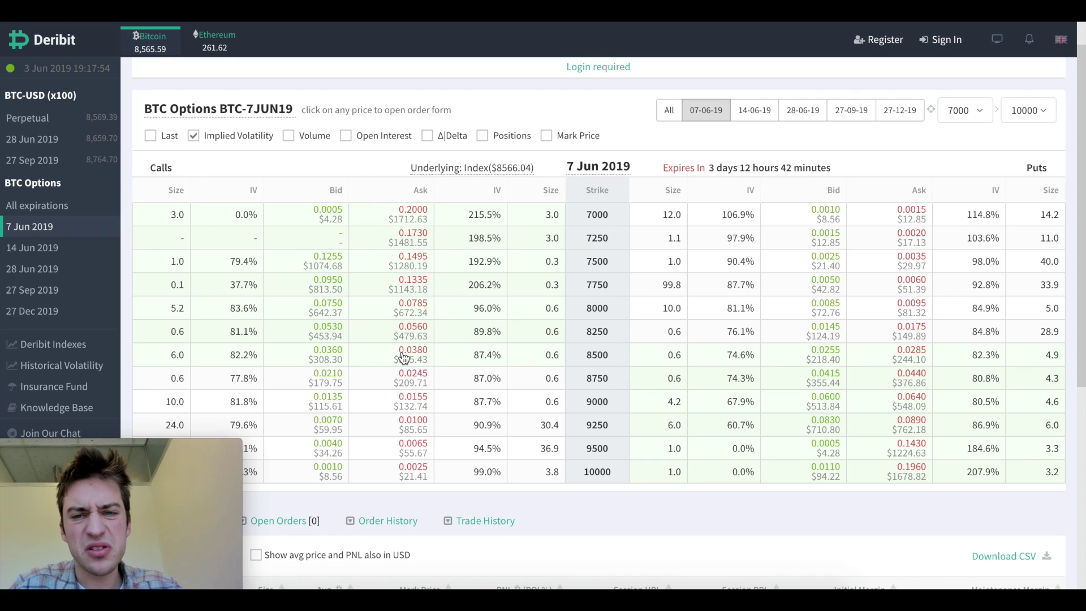
key("ctrl+shift+Tab")
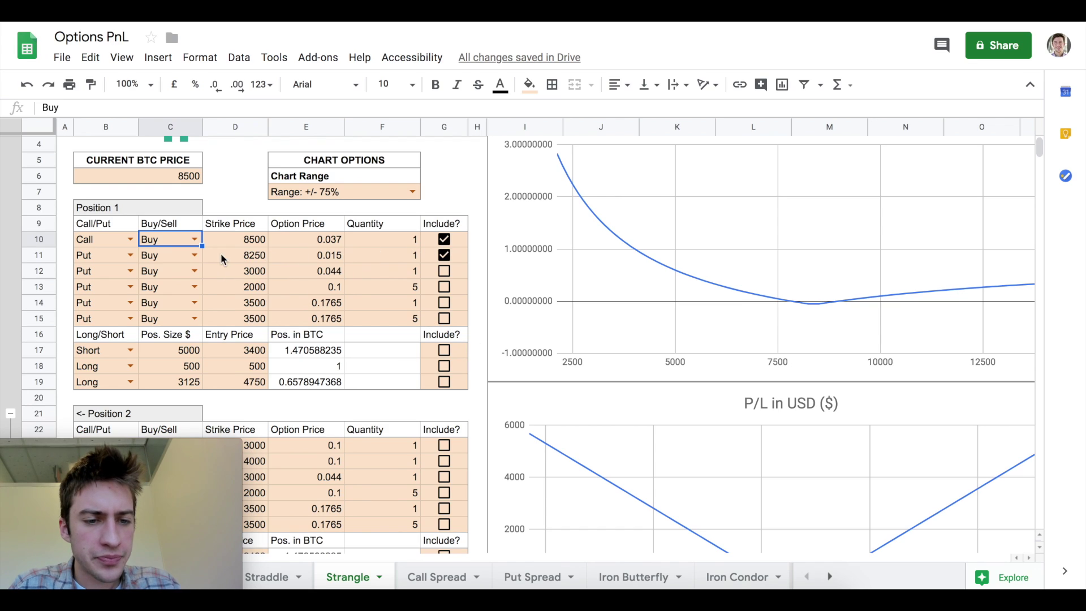
left_click(474, 227)
scroll(477, 224, "up", 2)
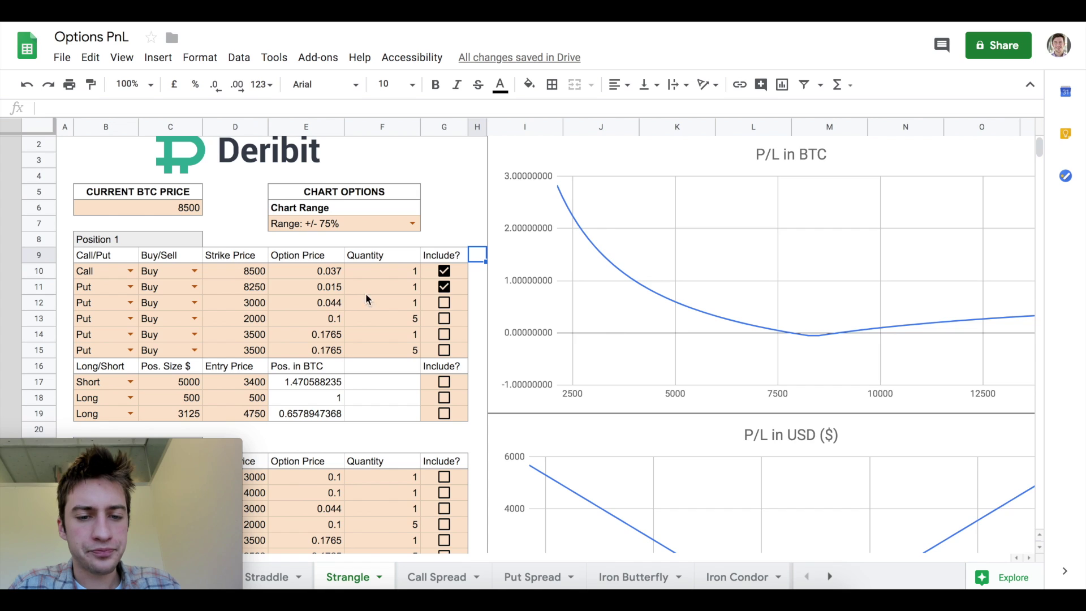
left_click(794, 331)
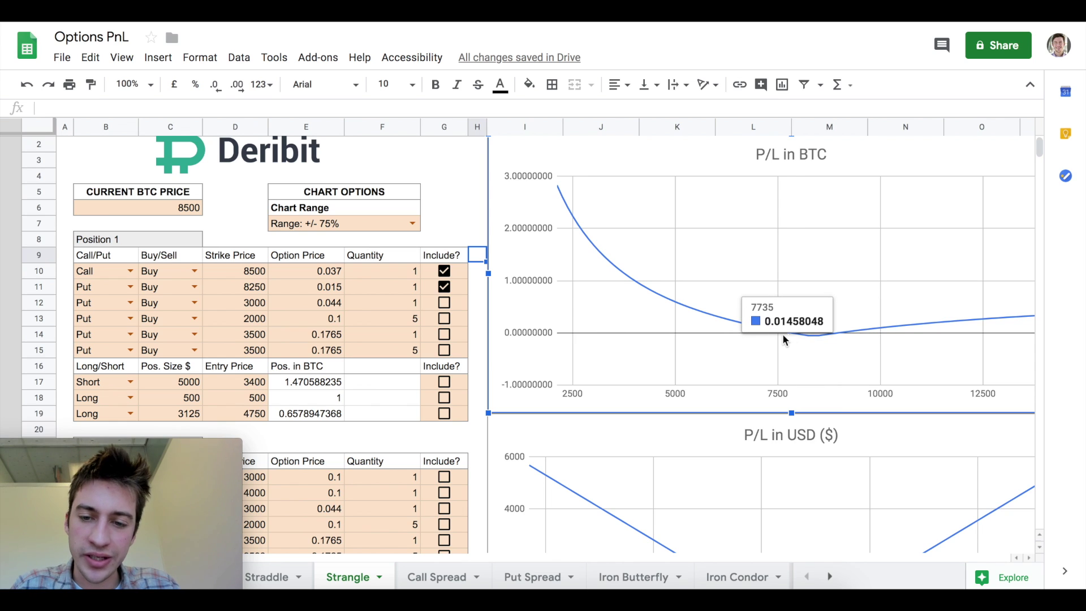
double_click(631, 281)
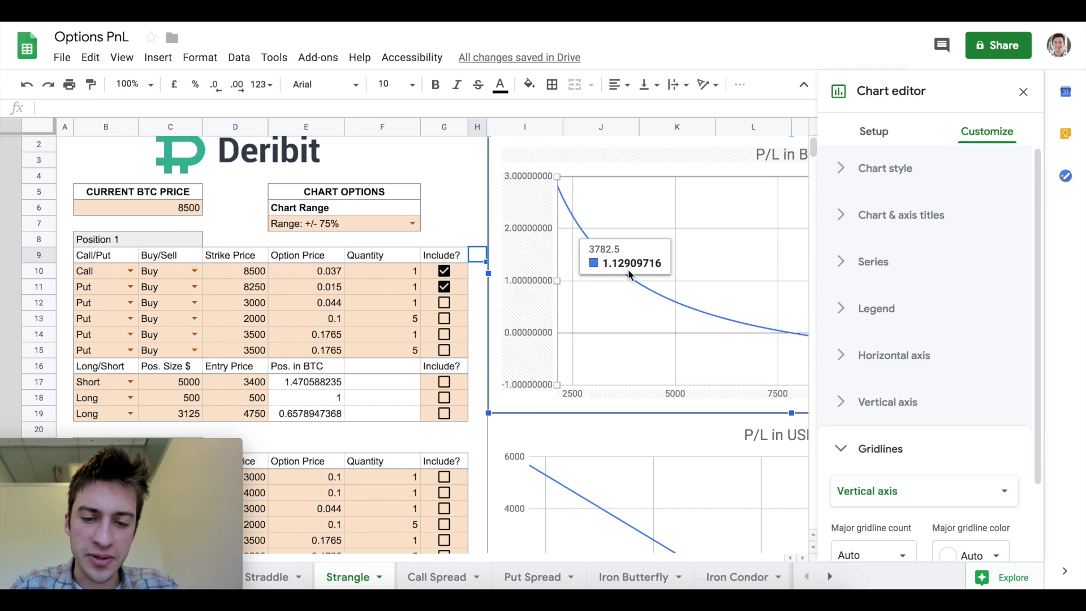
left_click(1025, 92)
scroll(473, 367, "down", 5)
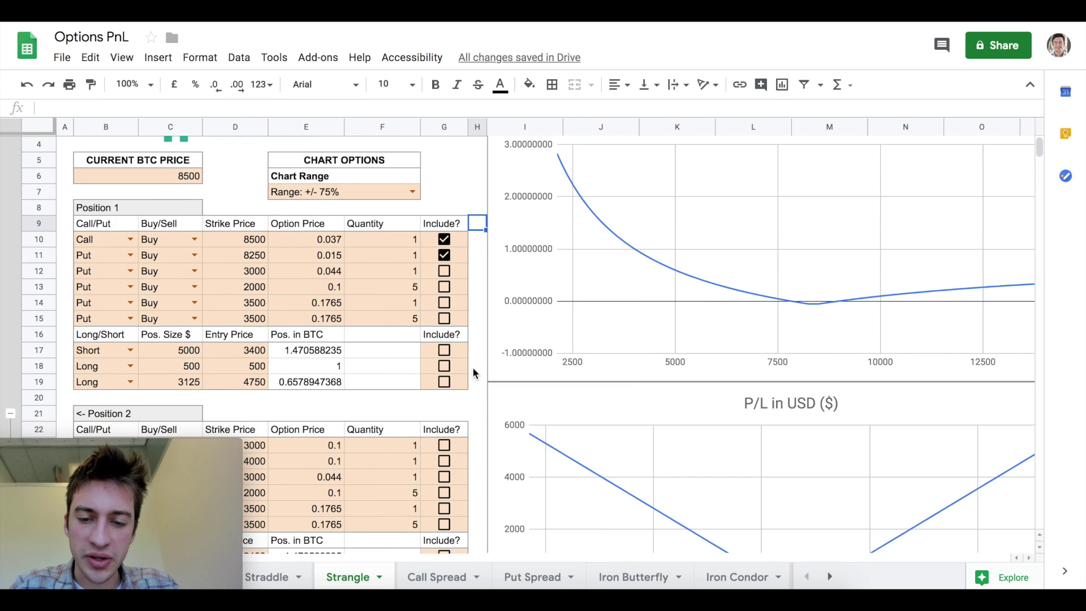
left_click(477, 351)
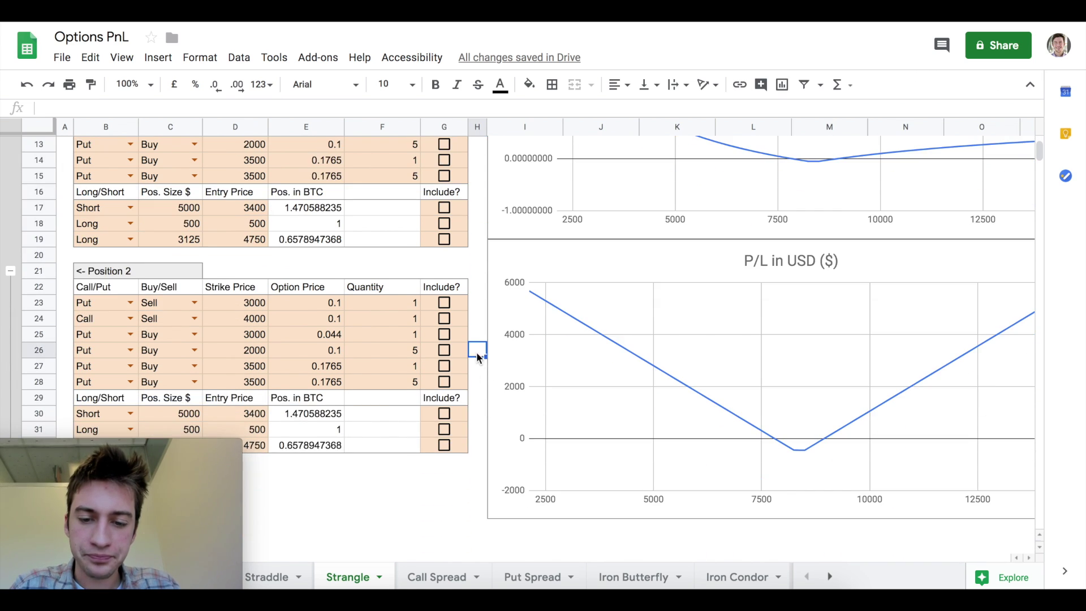
left_click(653, 368)
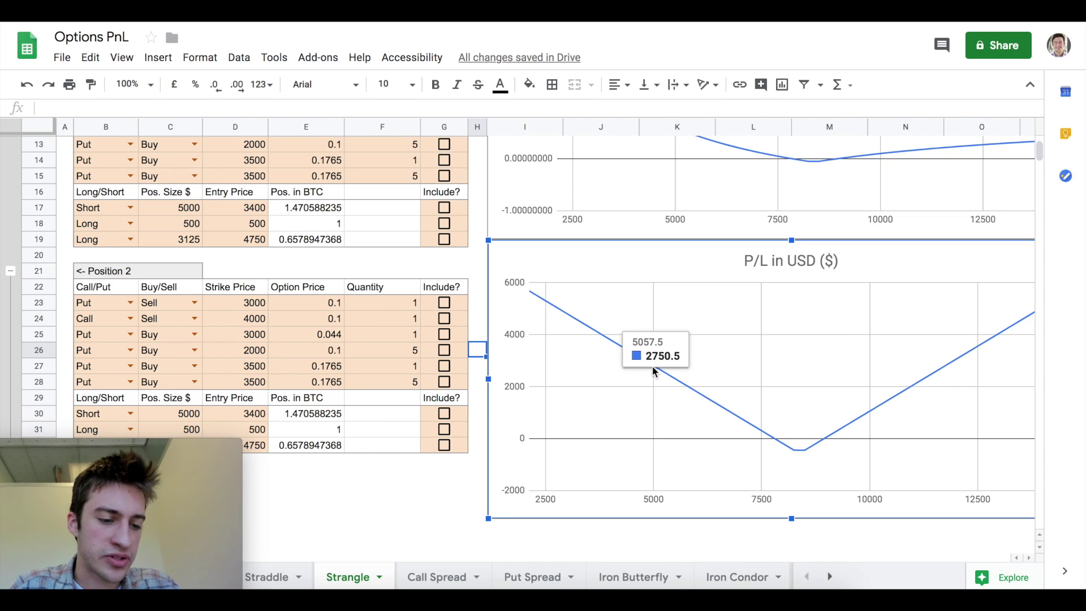
double_click(799, 450)
left_click(1023, 92)
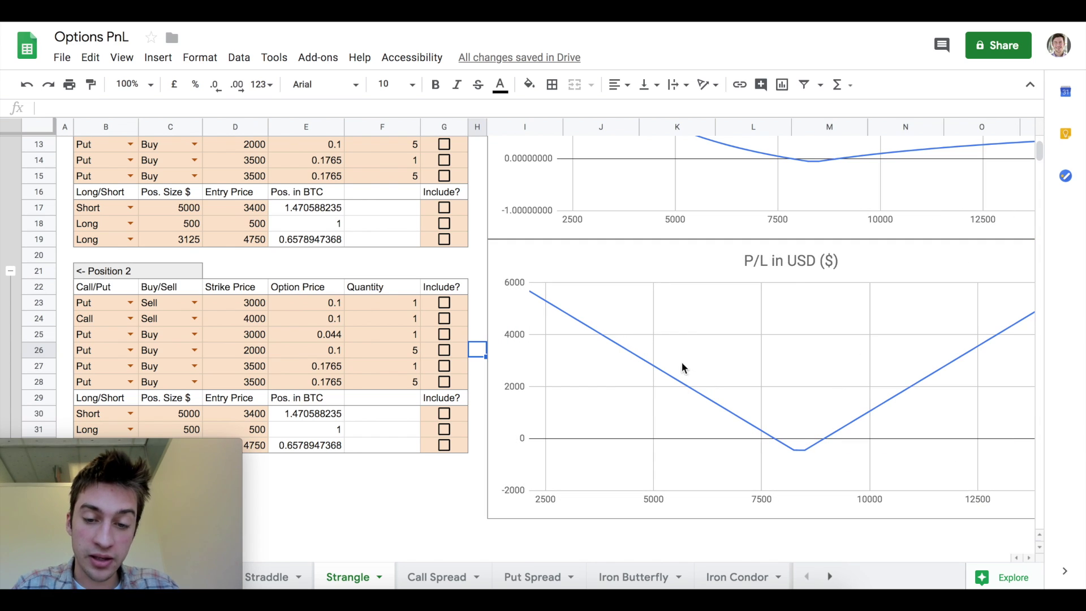
left_click(755, 527)
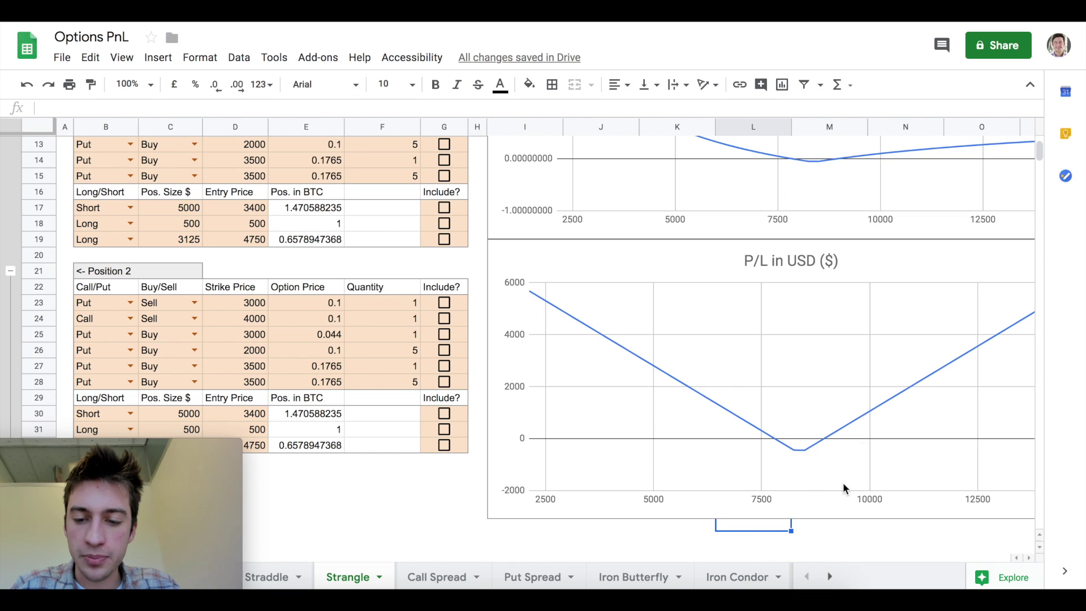
left_click(848, 465)
mouse_move(870, 410)
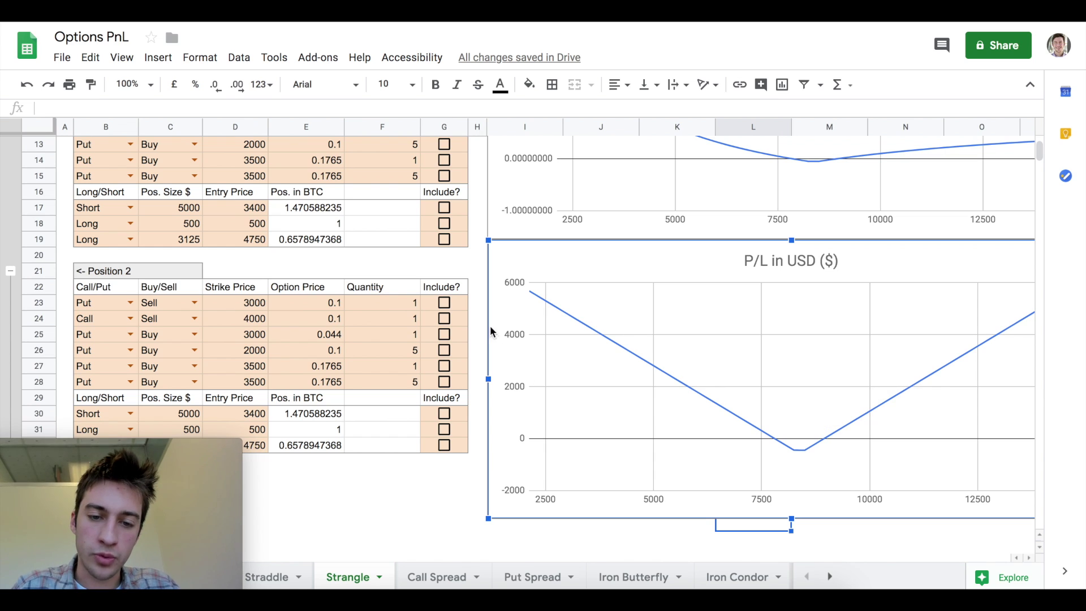
scroll(481, 324, "up", 3)
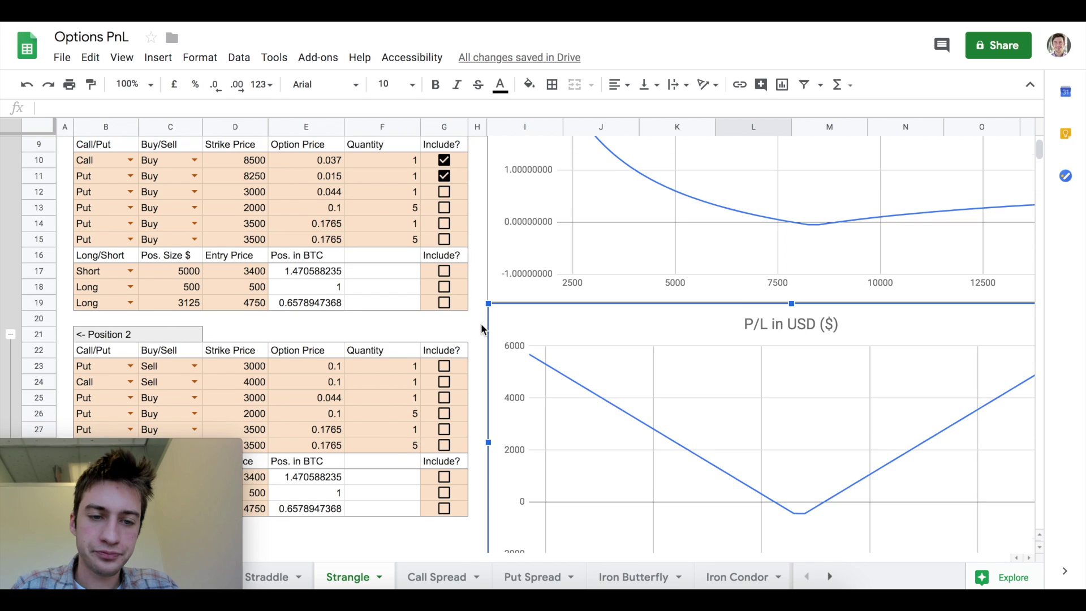
scroll(481, 324, "up", 3)
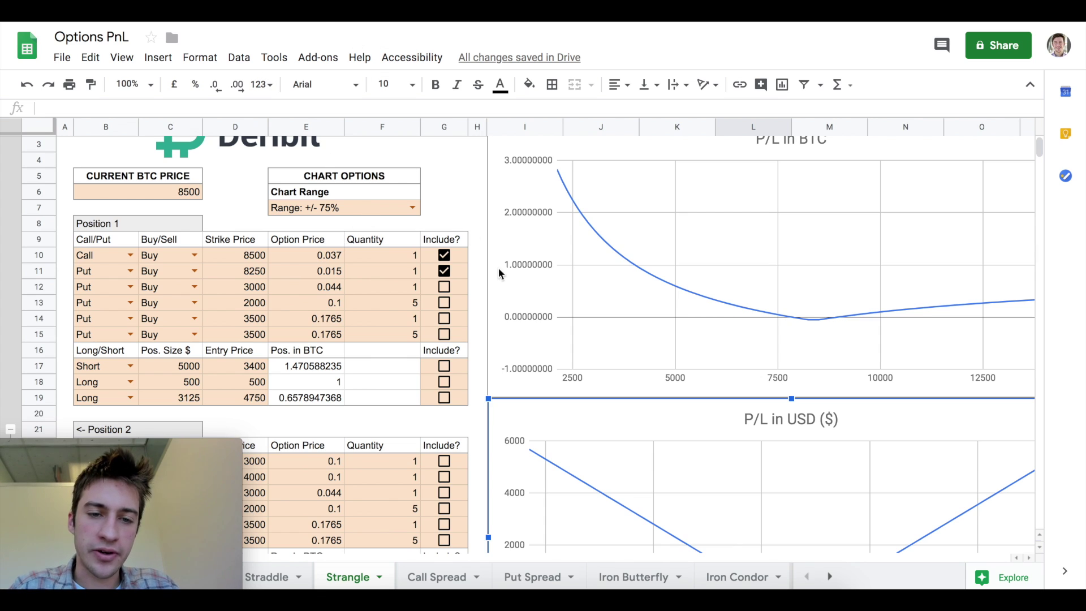
scroll(483, 274, "up", 1)
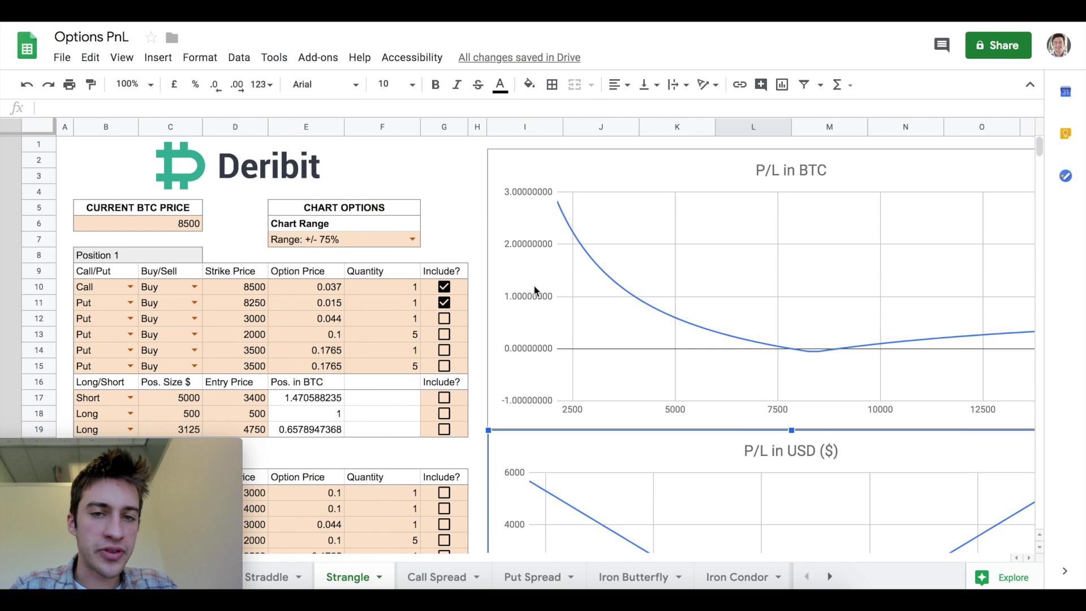
scroll(450, 314, "down", 5)
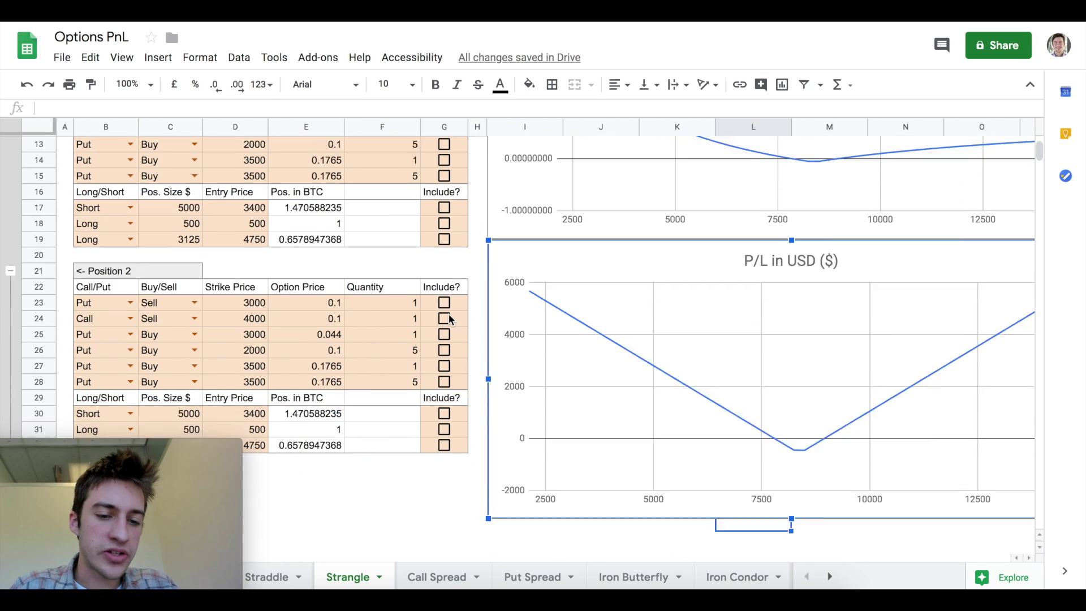
scroll(450, 314, "down", 4)
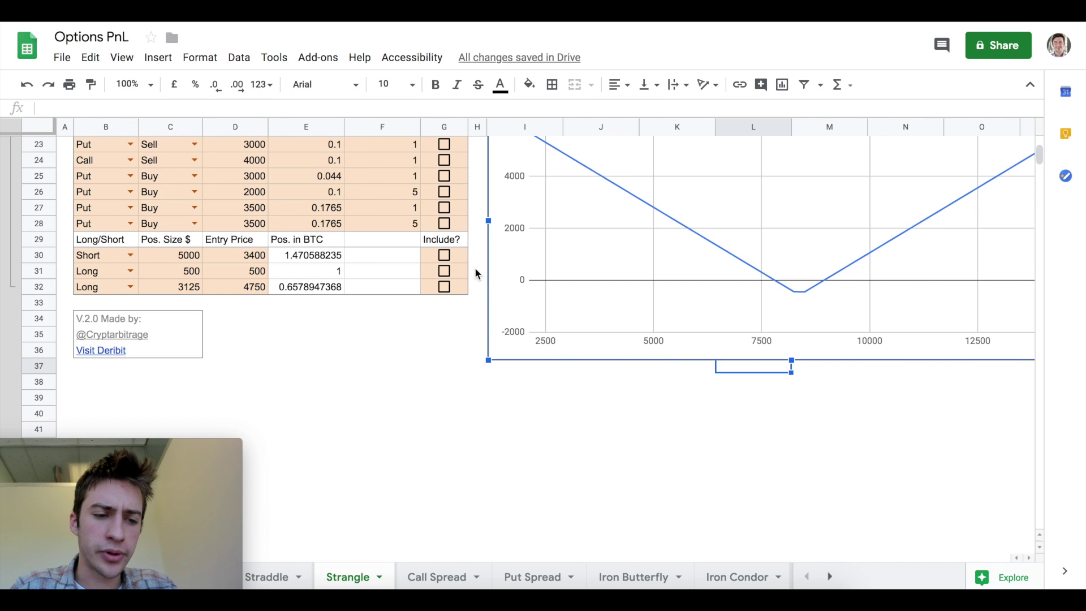
scroll(475, 274, "up", 6)
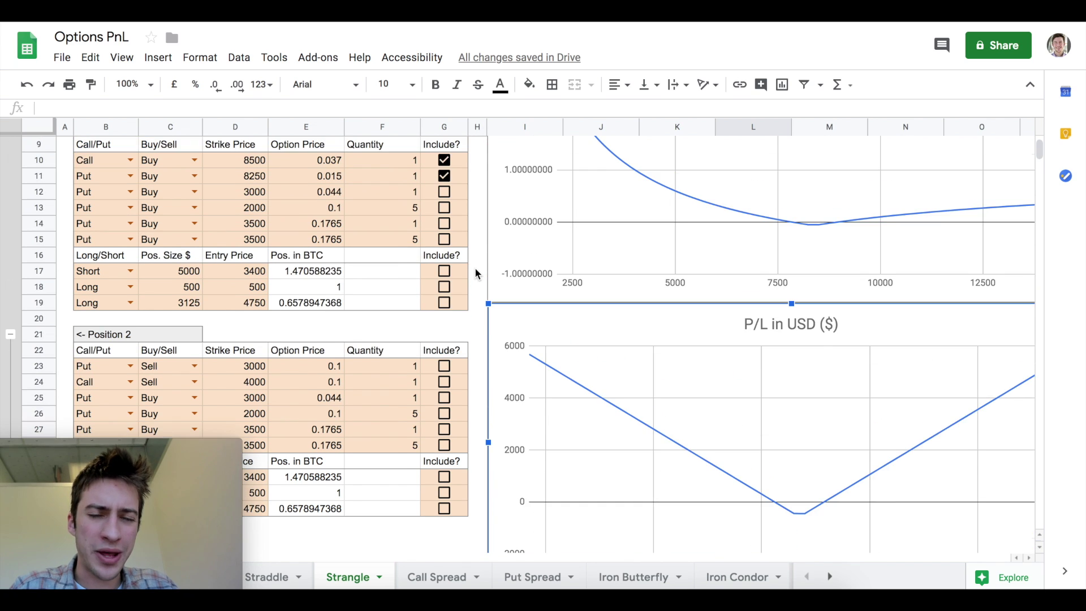
scroll(476, 274, "up", 3)
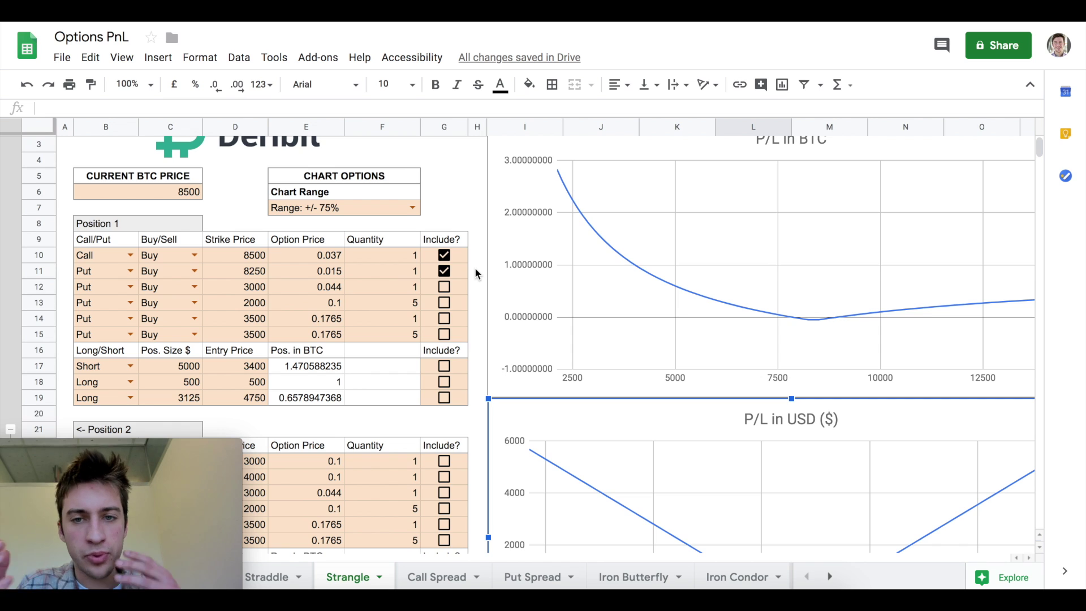
scroll(475, 274, "up", 1)
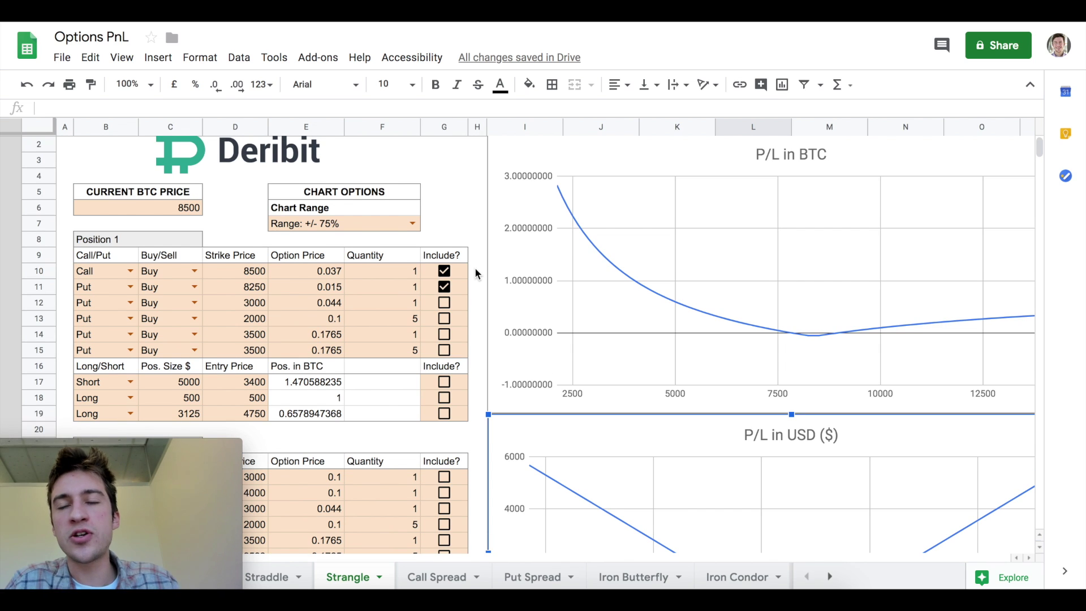